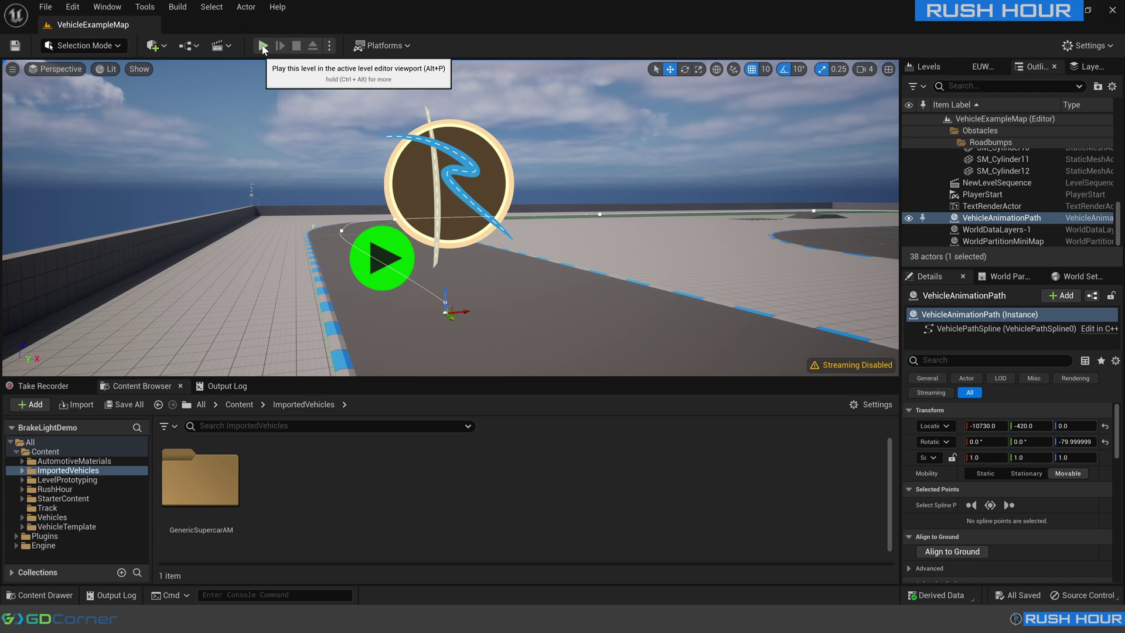
Play the level and drive the blue car around the track, braking to show the brake lights
click(263, 47)
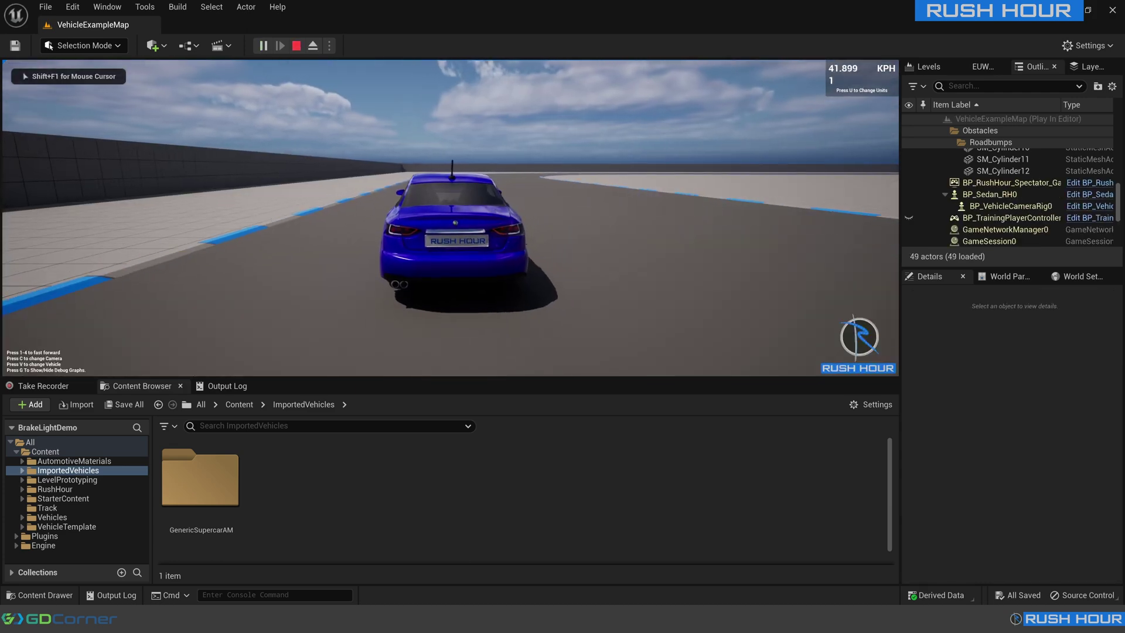
key(w)
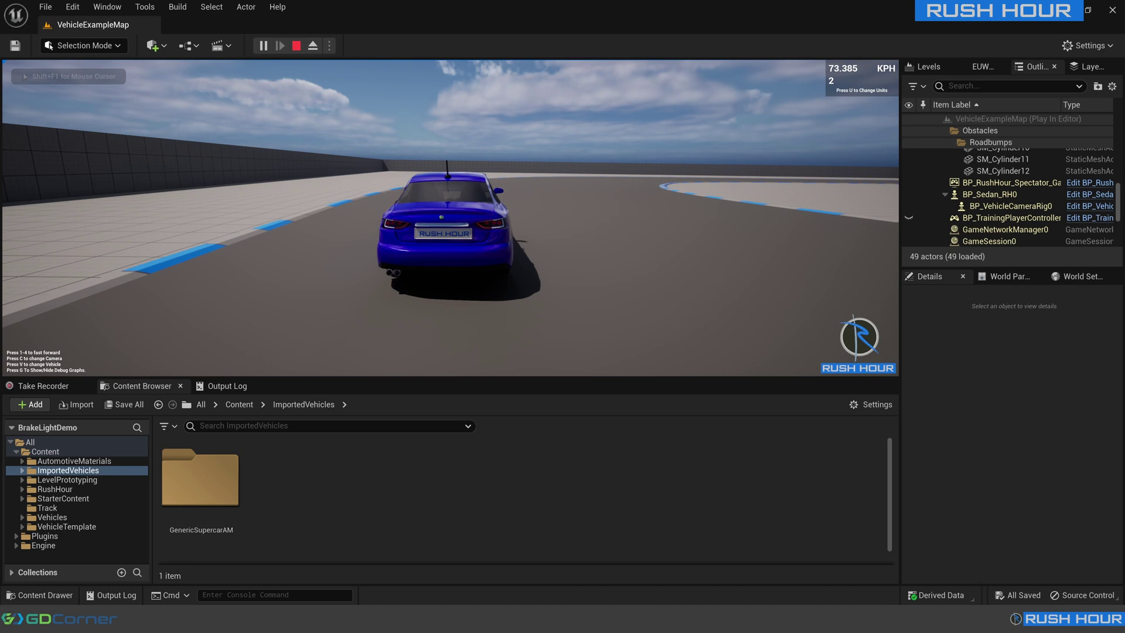
key(d)
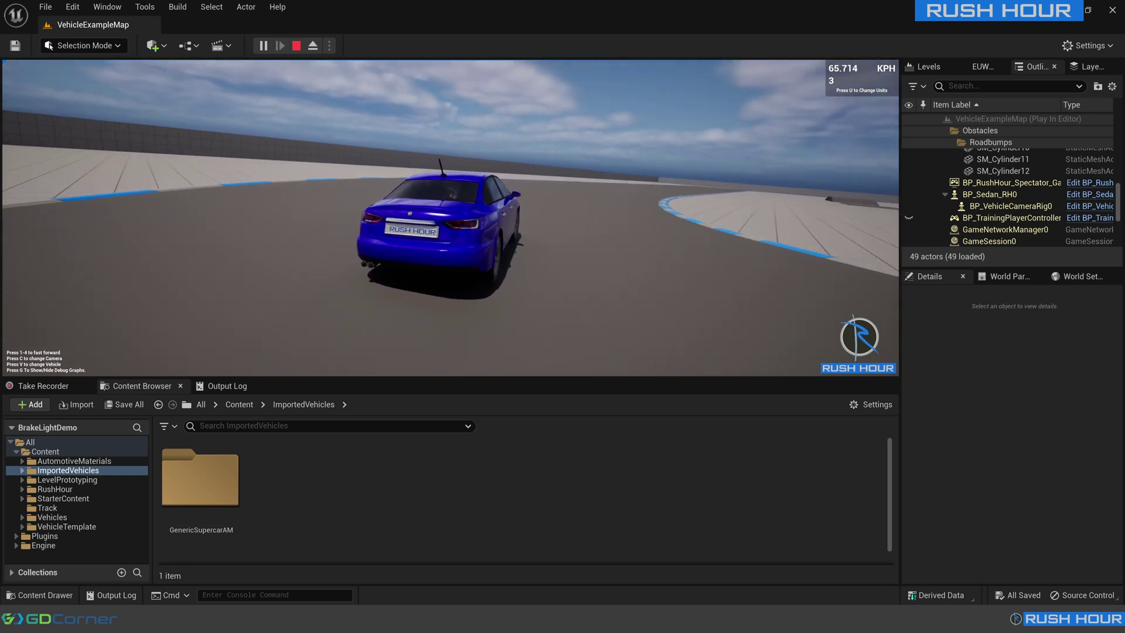
key(w)
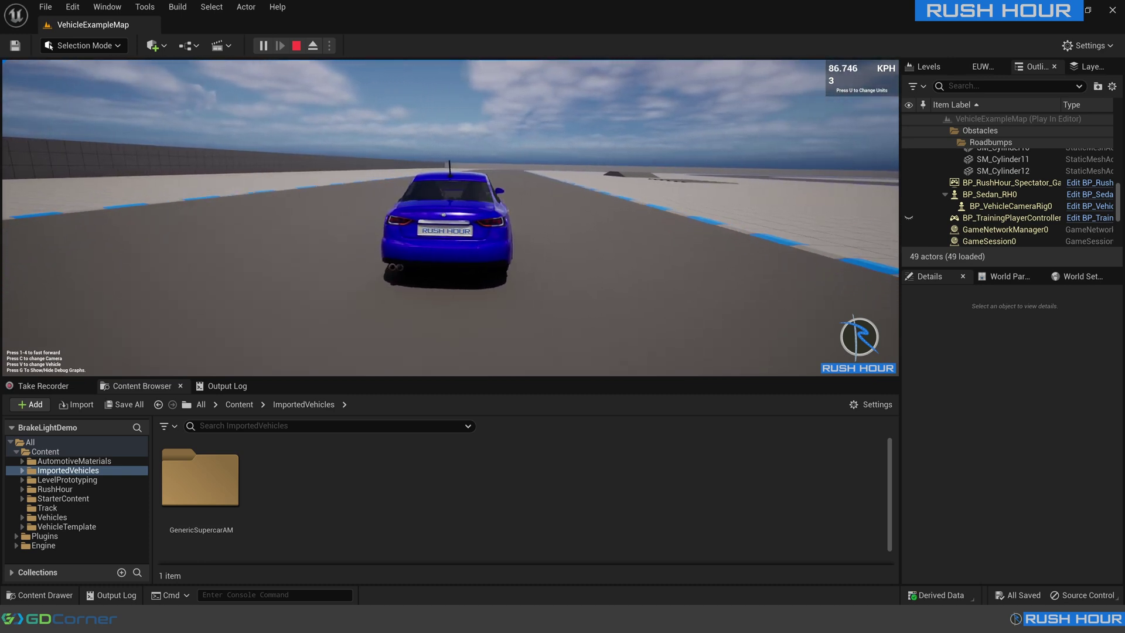
key(w)
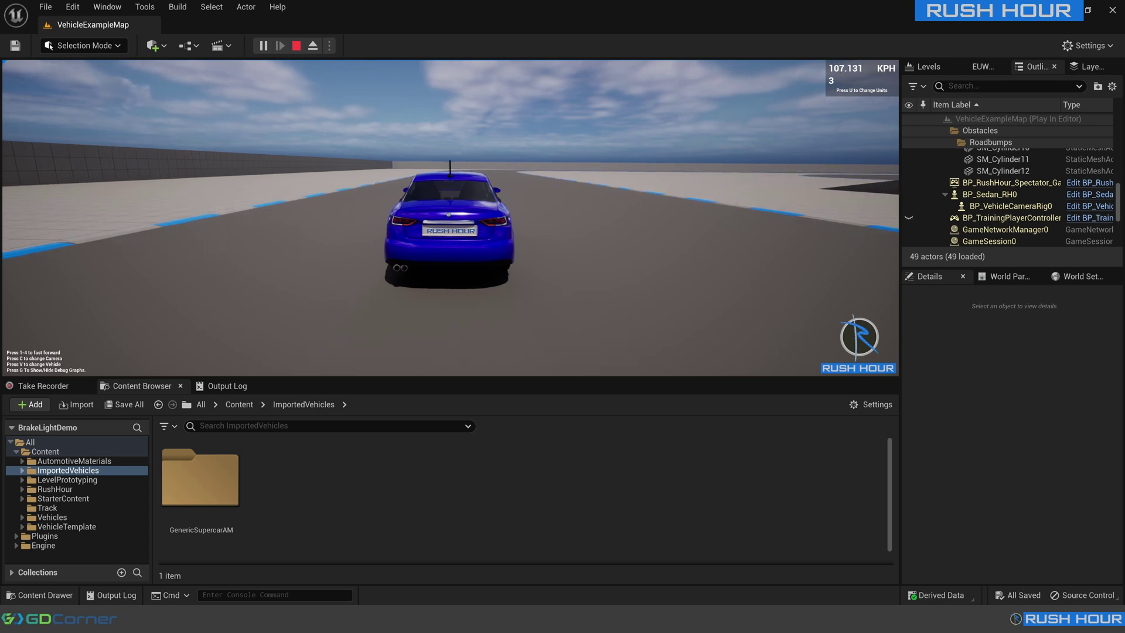
key(s)
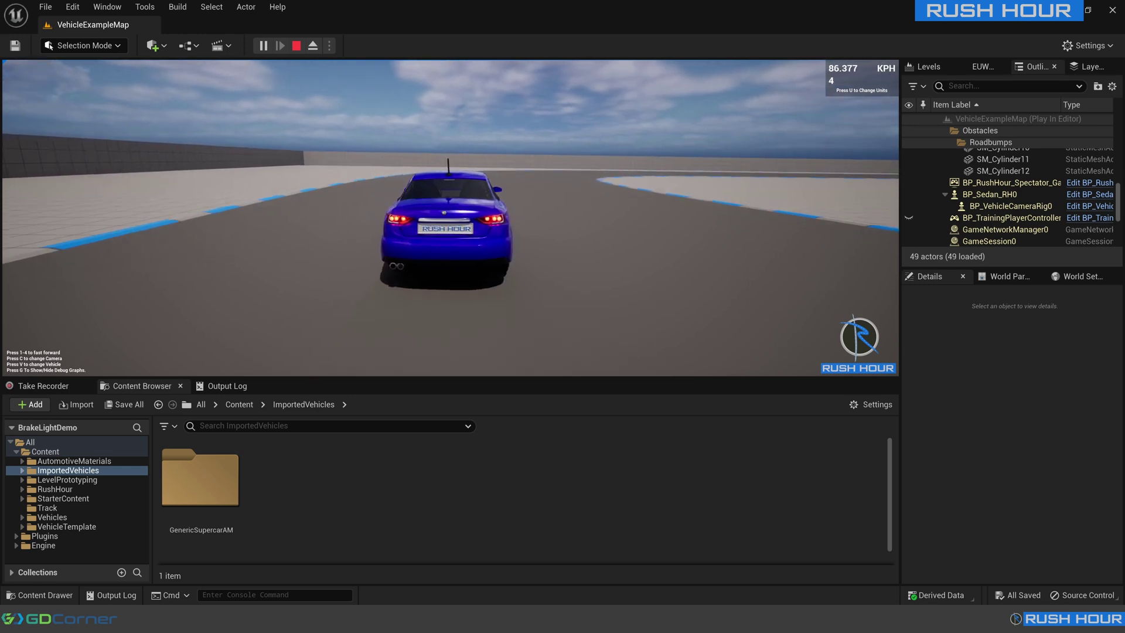
key(d)
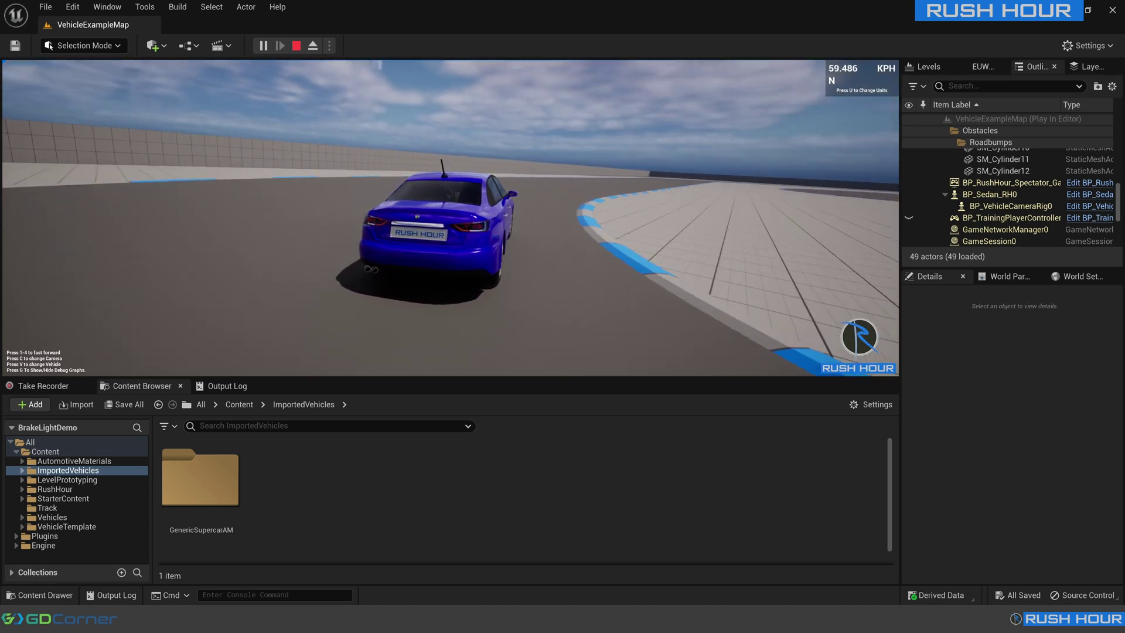
key(w)
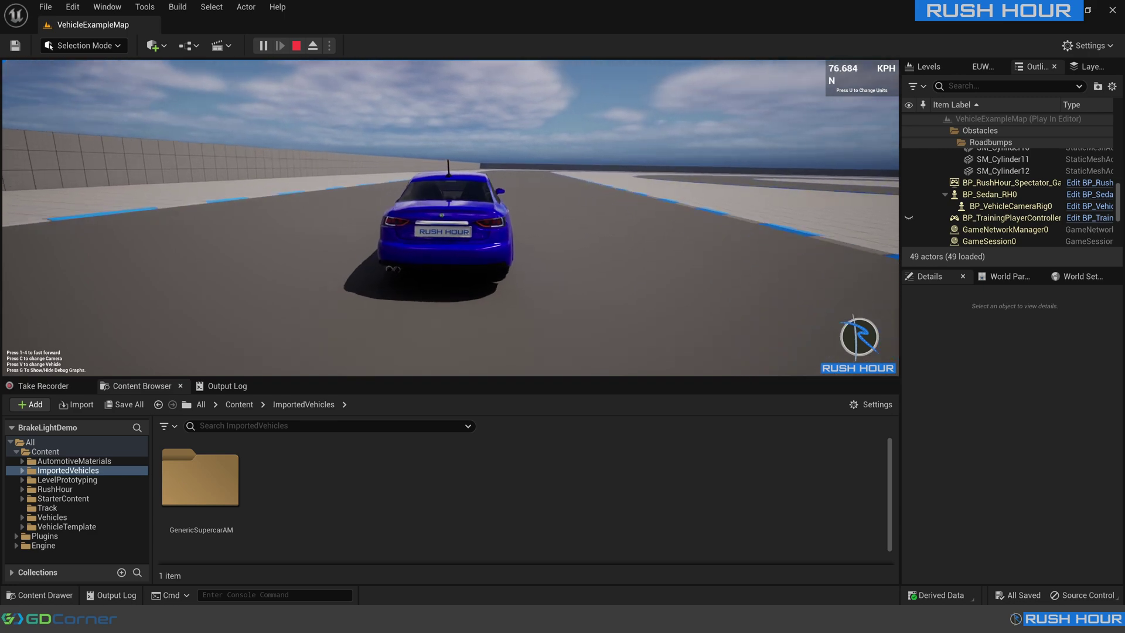
key(Escape)
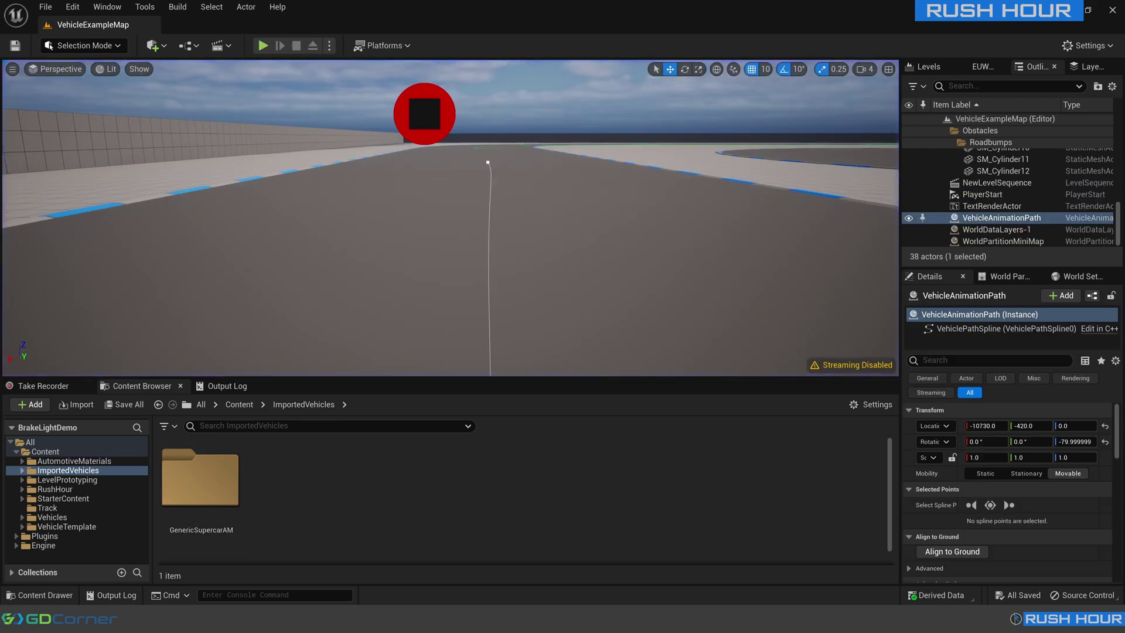
In Blender, inspect the car's rear pieces: license plate, red_05_pivot and r_lights_02_pivot
click(135, 562)
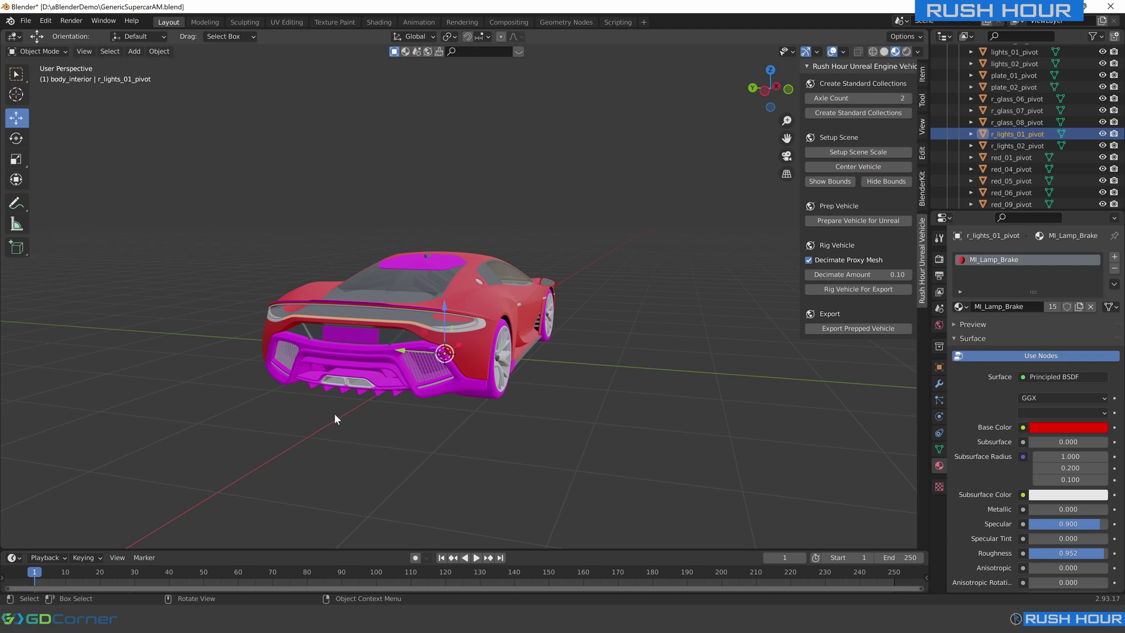
middle_drag(477, 324, 544, 320)
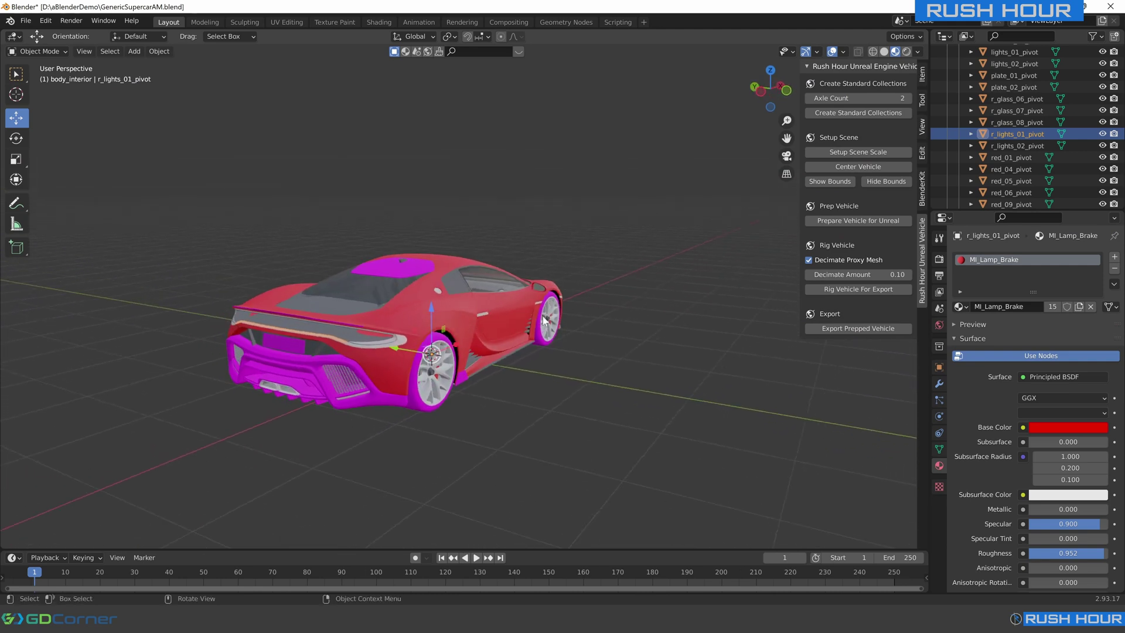
click(471, 301)
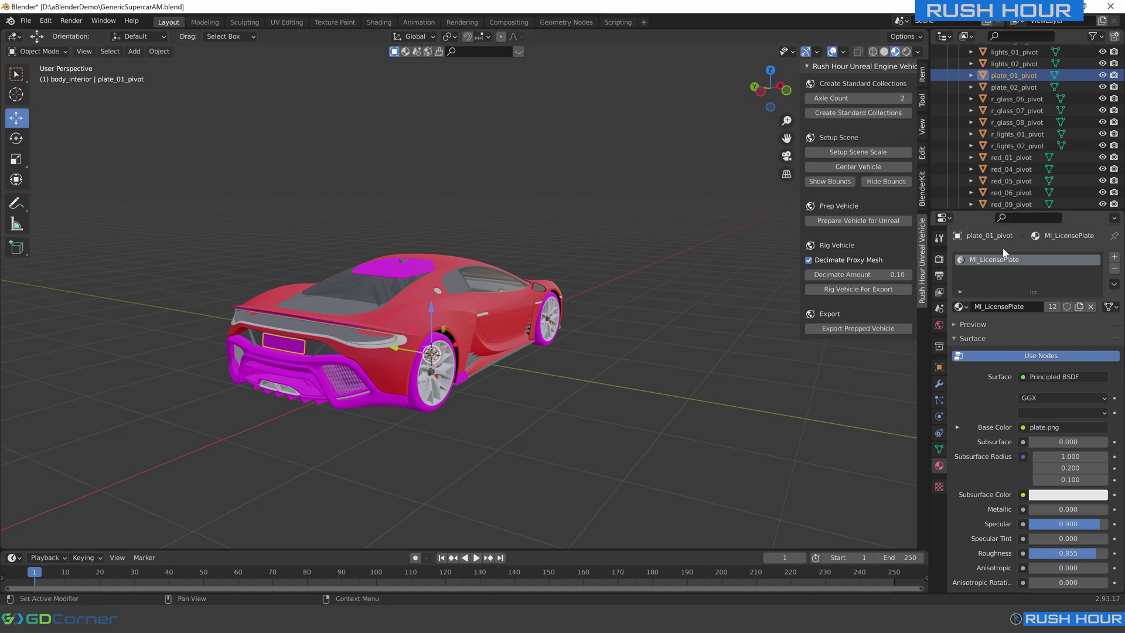
click(1010, 182)
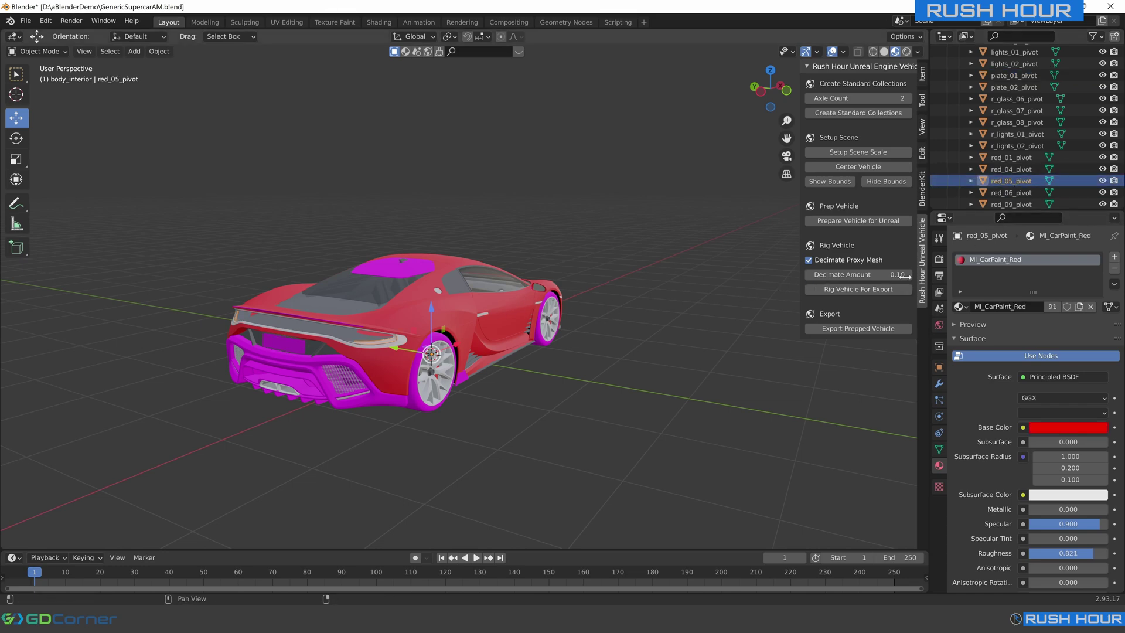
click(1020, 145)
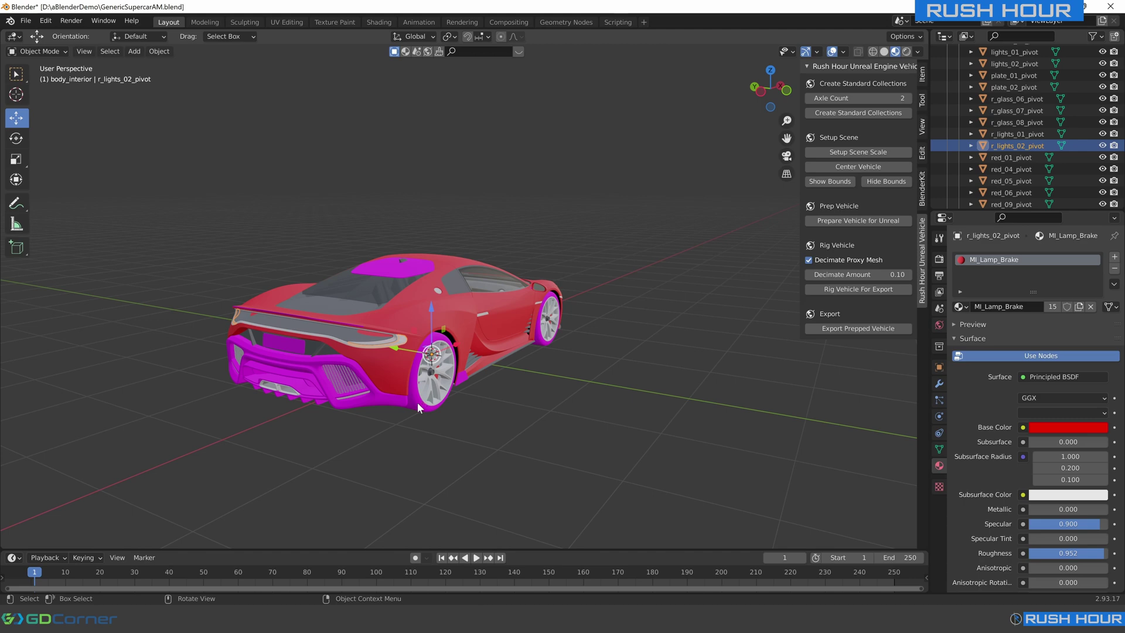
Back in Unreal, open the BP_GenericSupercarAM Blueprint from the GenericSupercarAM folder
mouse_move(195, 590)
click(157, 556)
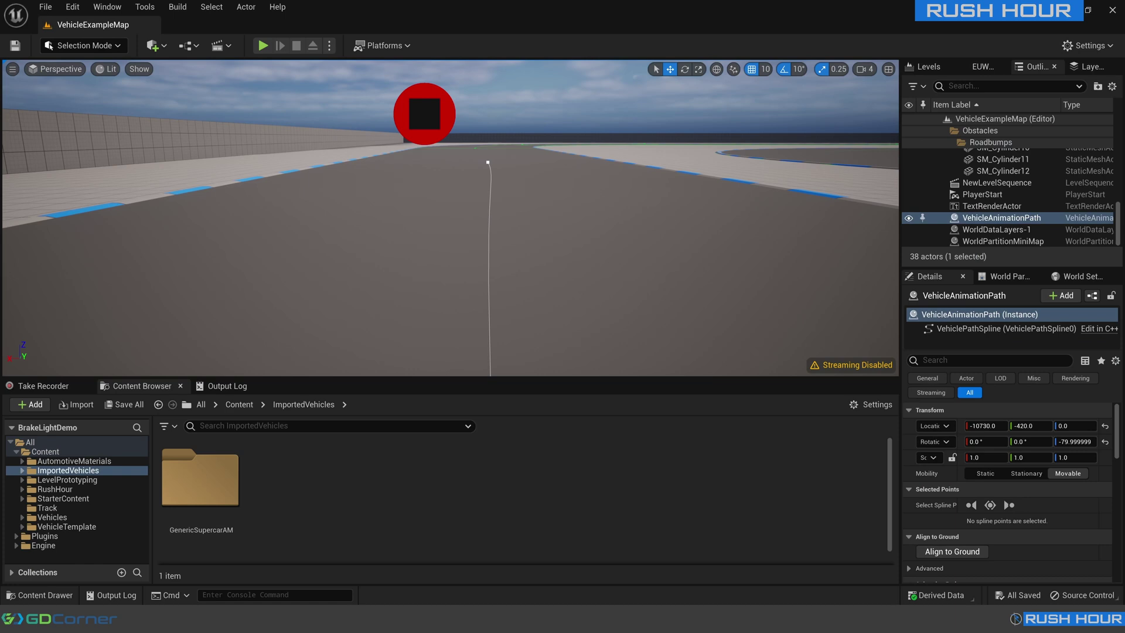
double_click(214, 481)
click(621, 481)
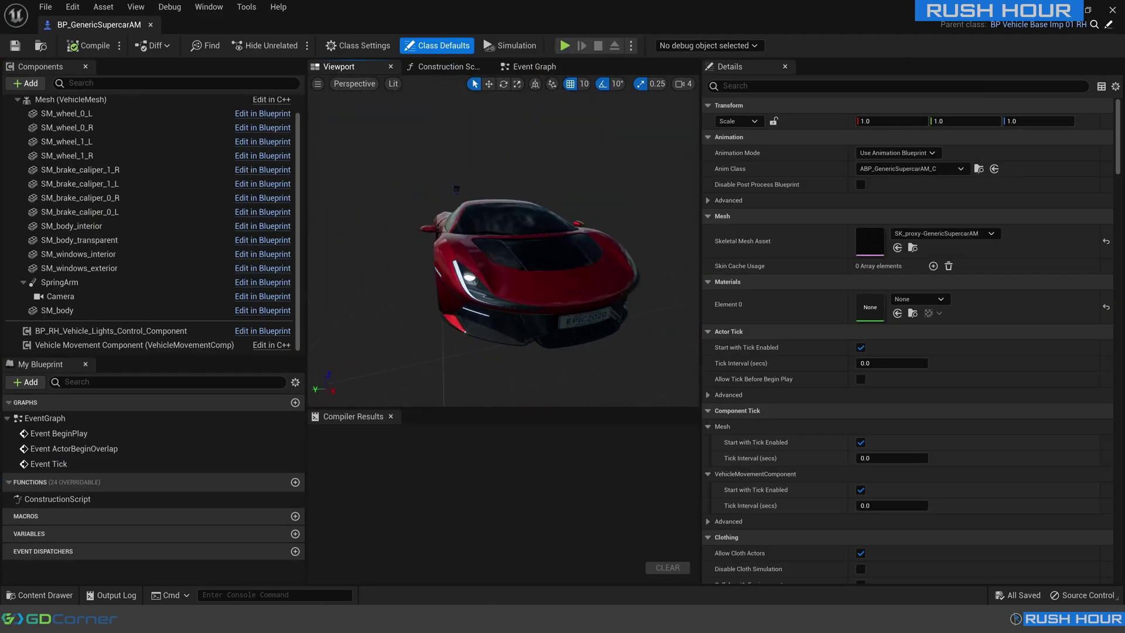
Select SM_body and browse to its Element 10 MI_Lamp_Brake material in the Content Browser
drag(436, 203, 436, 203)
click(57, 310)
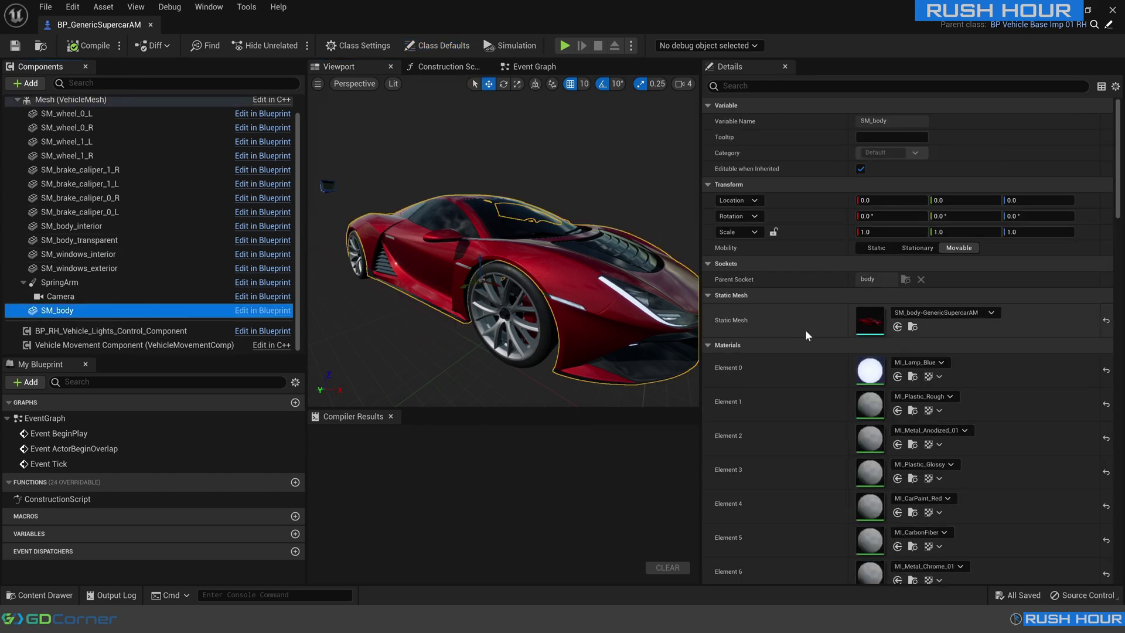
scroll(841, 392, down, 3)
scroll(842, 392, down, 5)
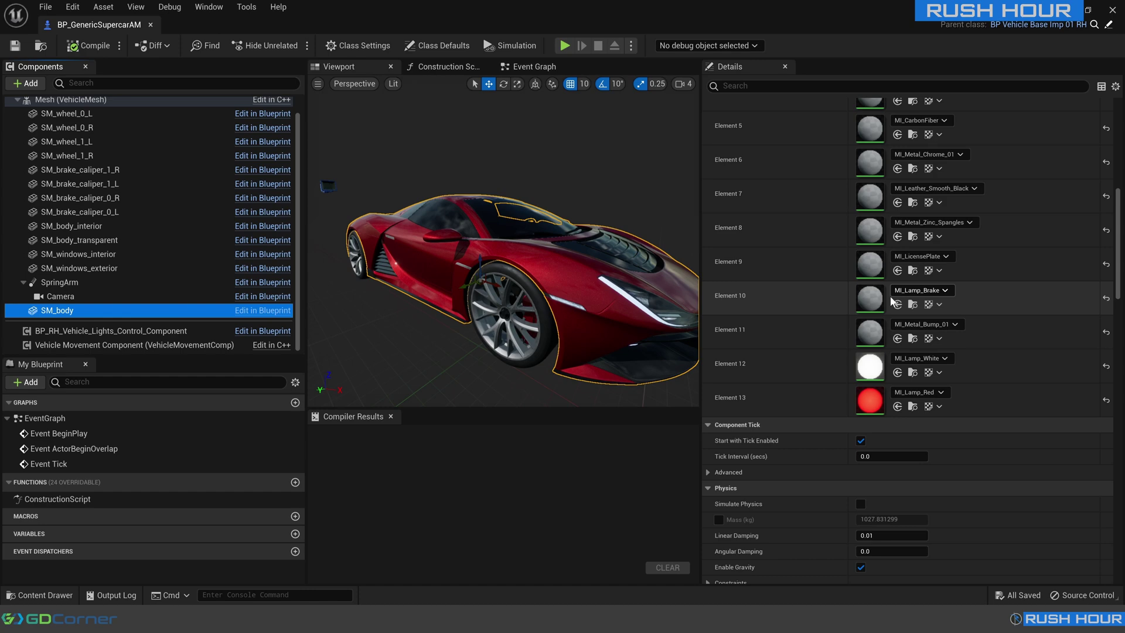
click(913, 304)
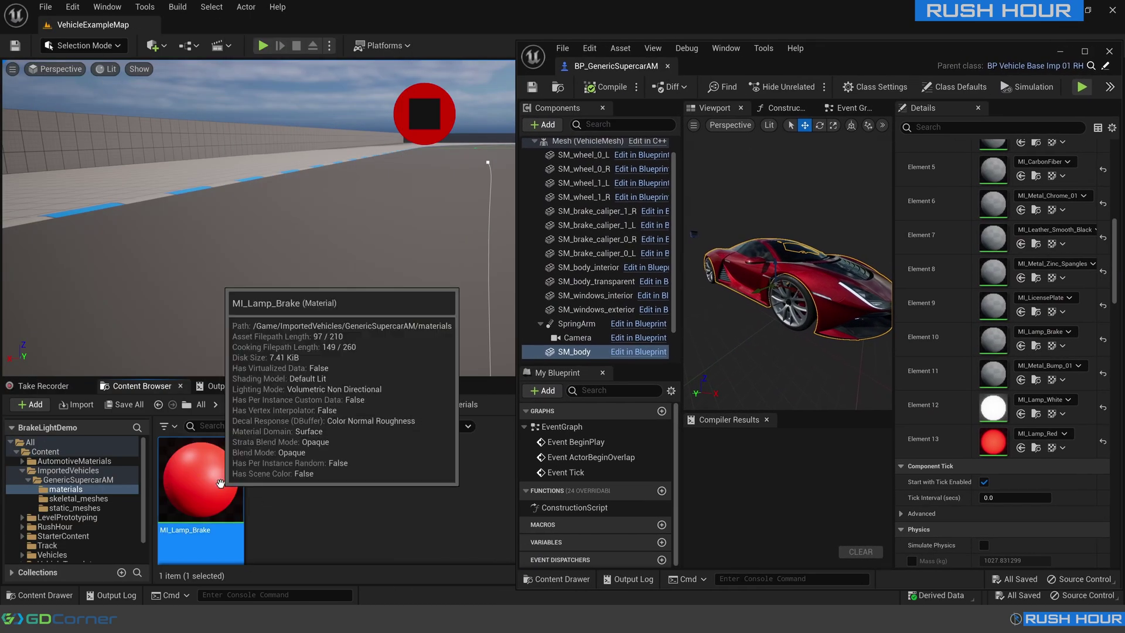
Expand AutomotiveMaterials > Materials > Exterior and show the Lights folder's MI_Lamp_Blue, Red and White
mouse_move(216, 530)
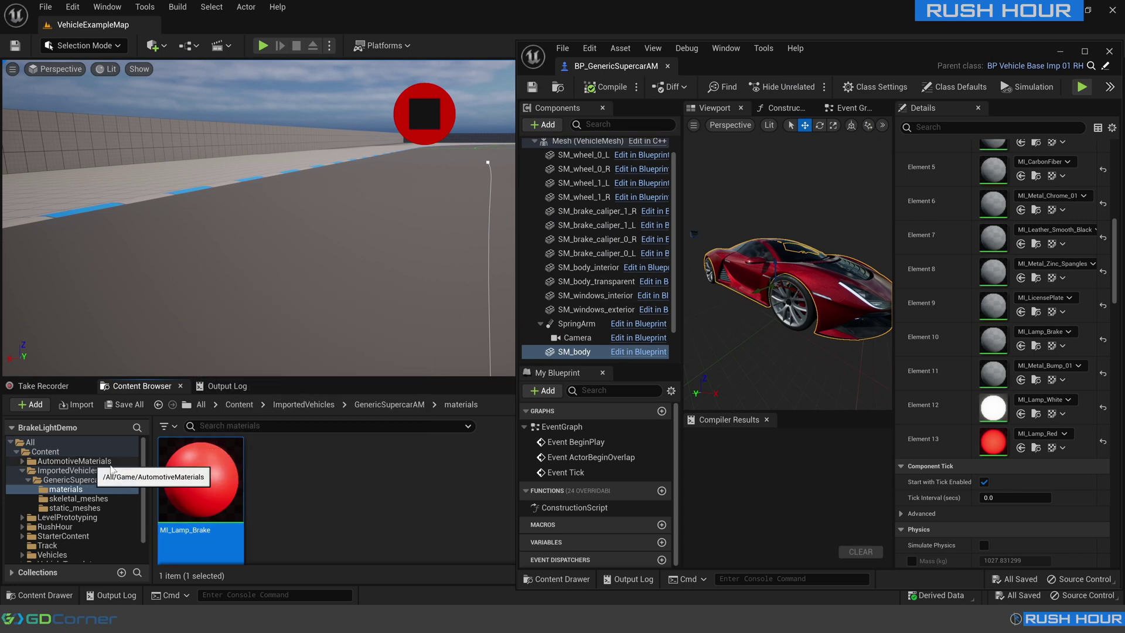
scroll(517, 357, down, 1)
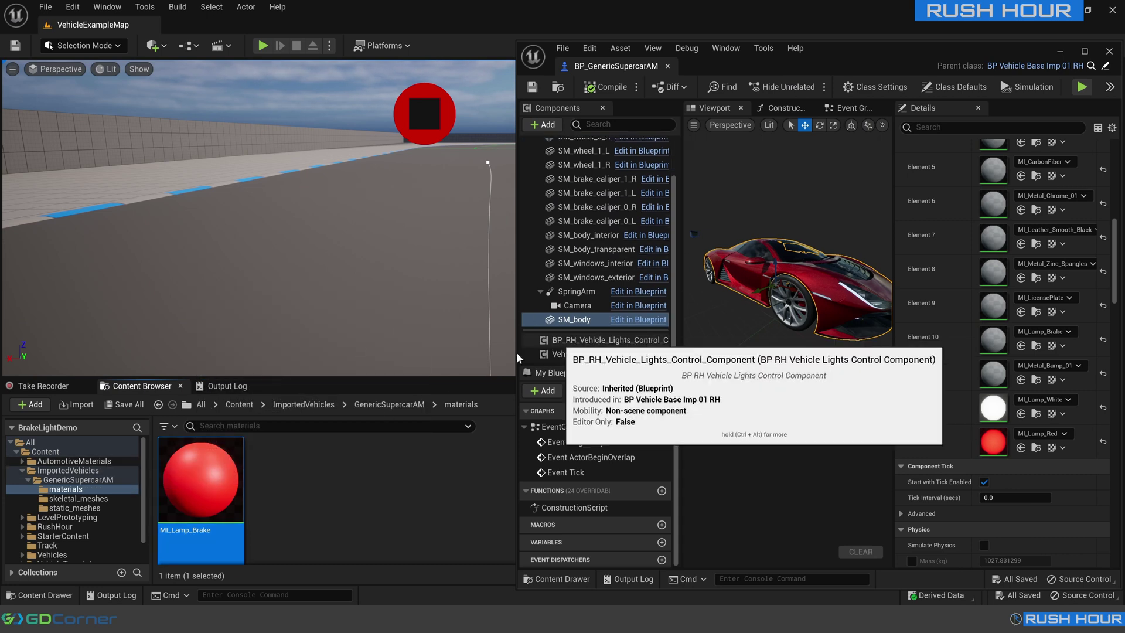
click(89, 462)
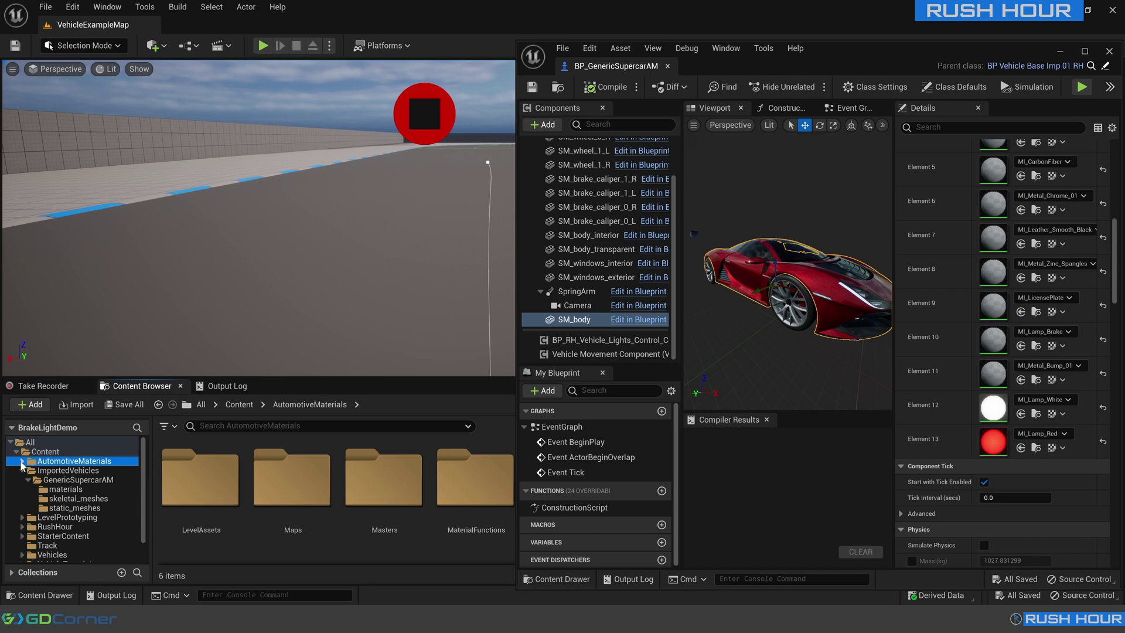
click(22, 461)
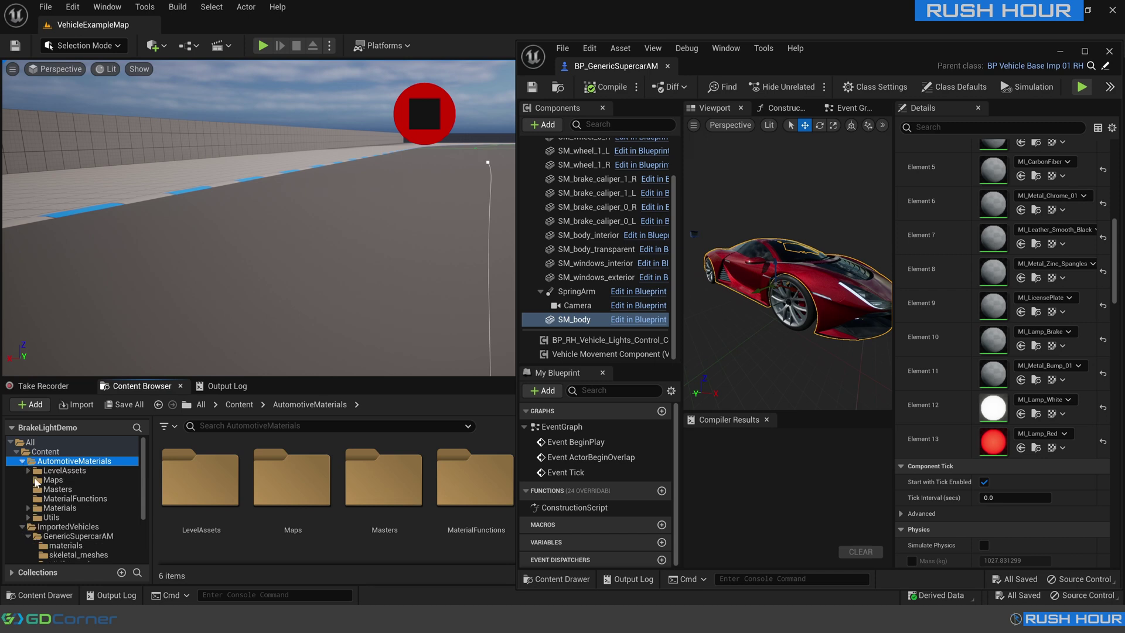
click(28, 508)
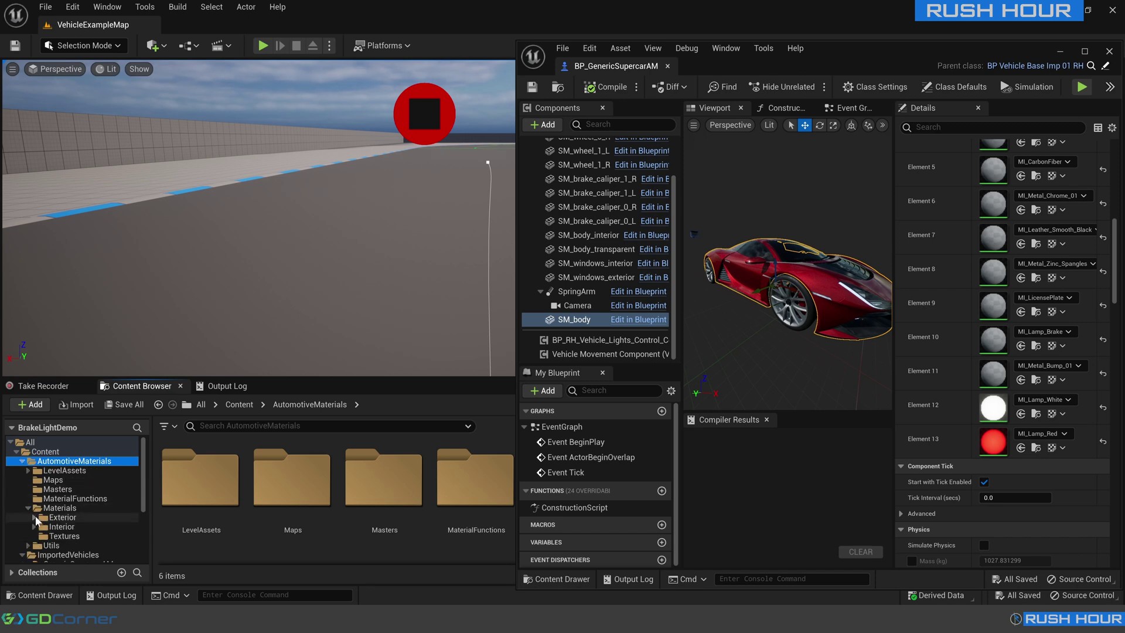
click(34, 517)
click(58, 536)
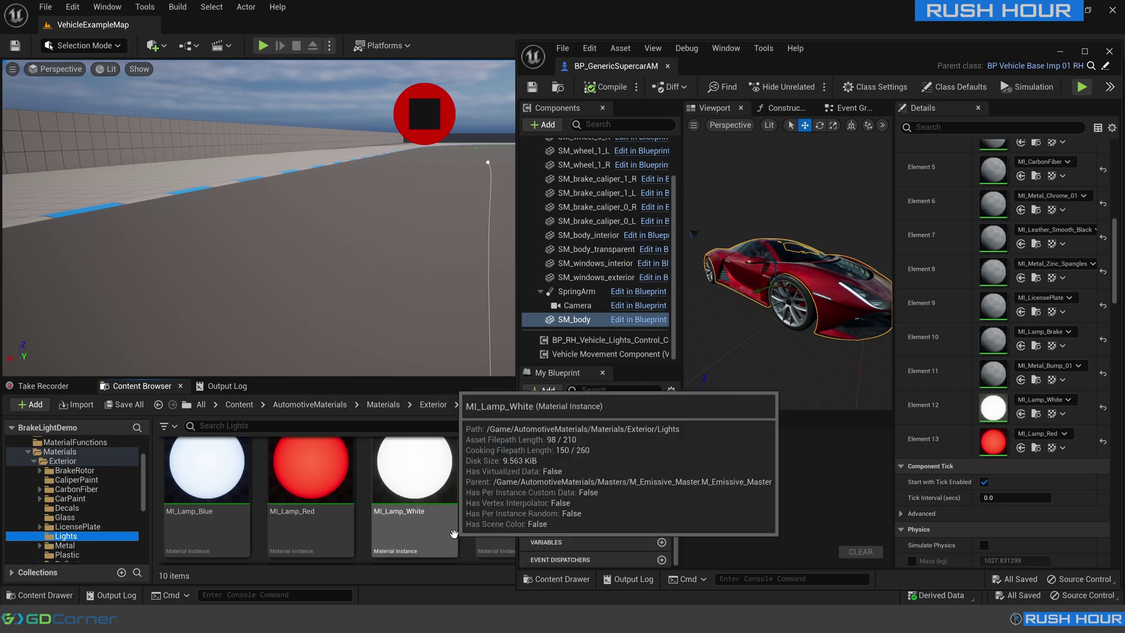
Duplicate MI_Lamp_Red as MI_Lamp_Brake in the Lights folder
right_click(324, 523)
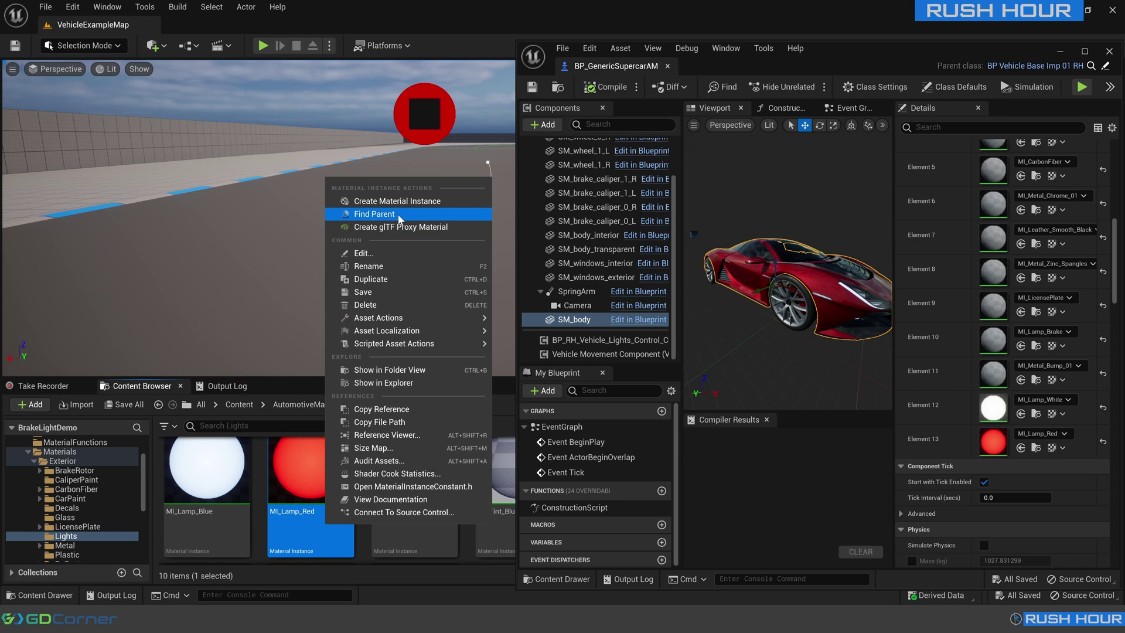
click(375, 279)
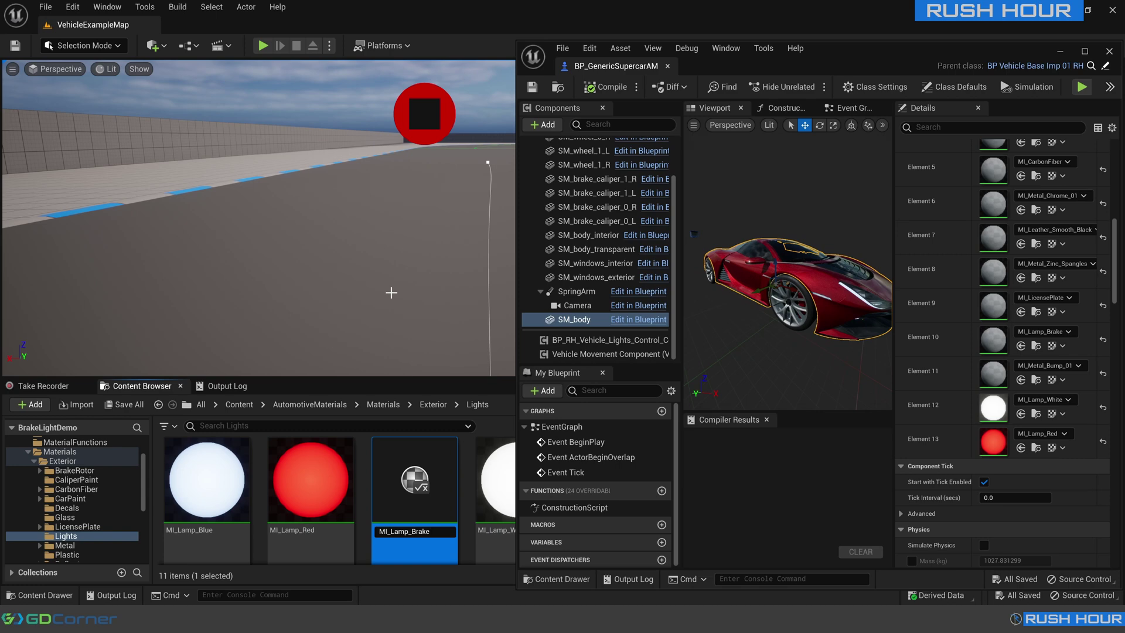
key(Return)
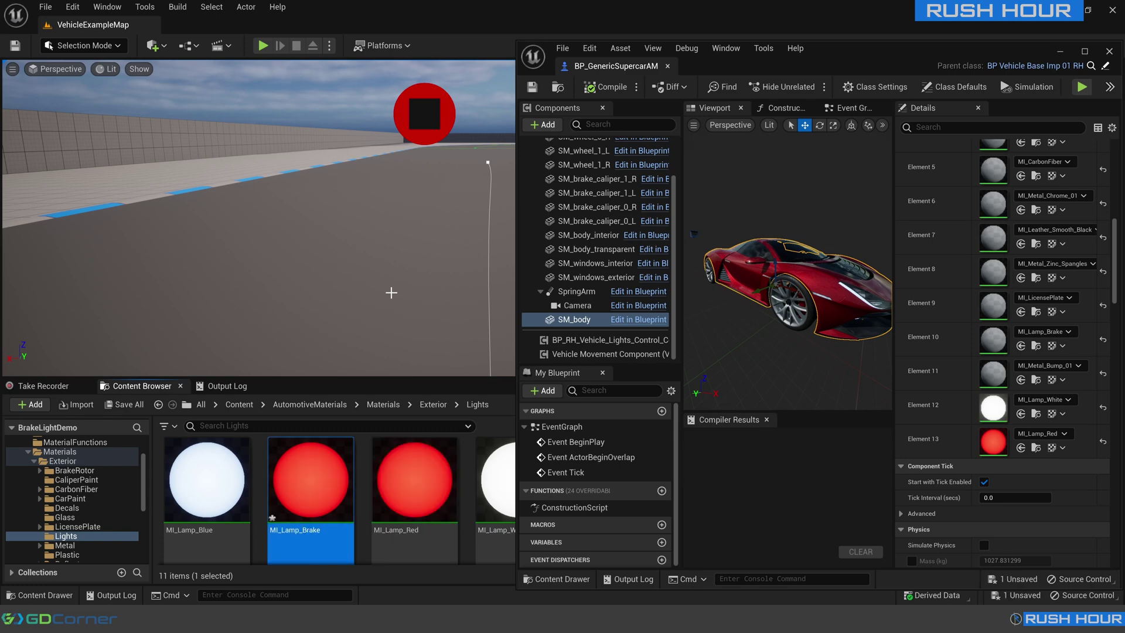
Find MI_Lamp_Brake's parent material M_Emissive_Master and move the Blueprint window aside
right_click(319, 497)
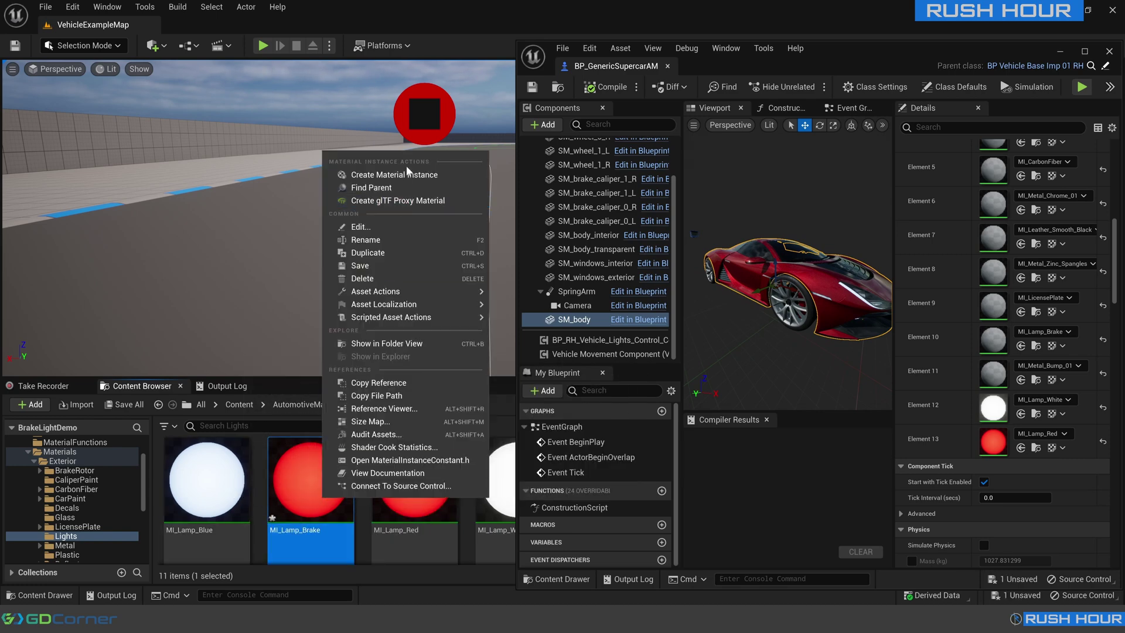
click(368, 189)
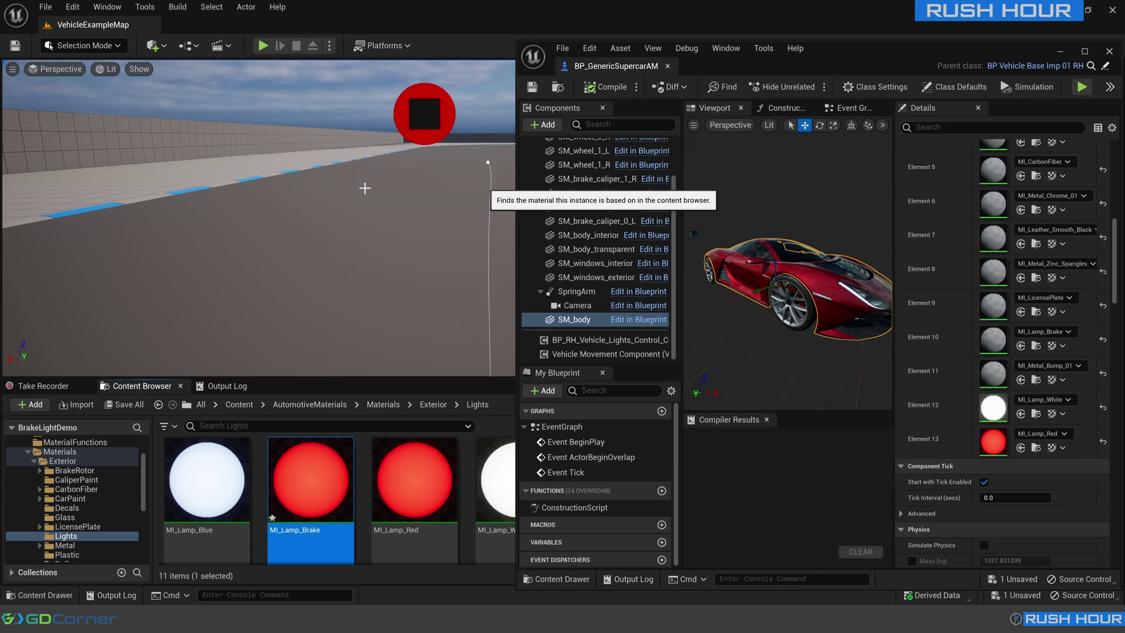
drag(792, 53, 1003, 67)
Open M_Emissive_Master and change its Shading Model from Unlit to Default Lit
double_click(645, 496)
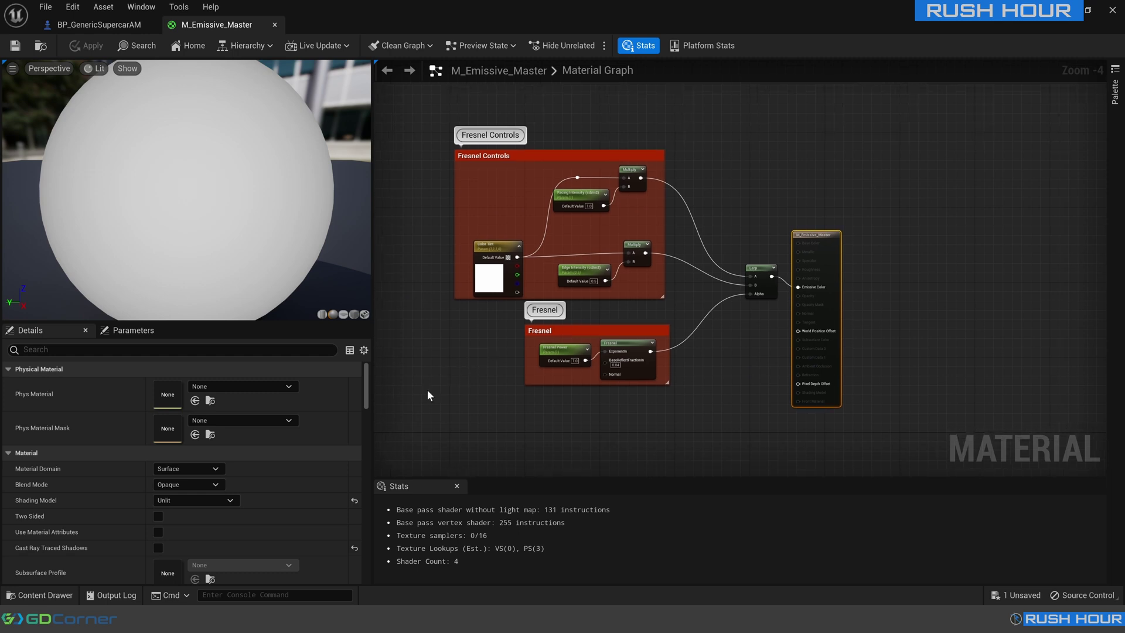
click(193, 500)
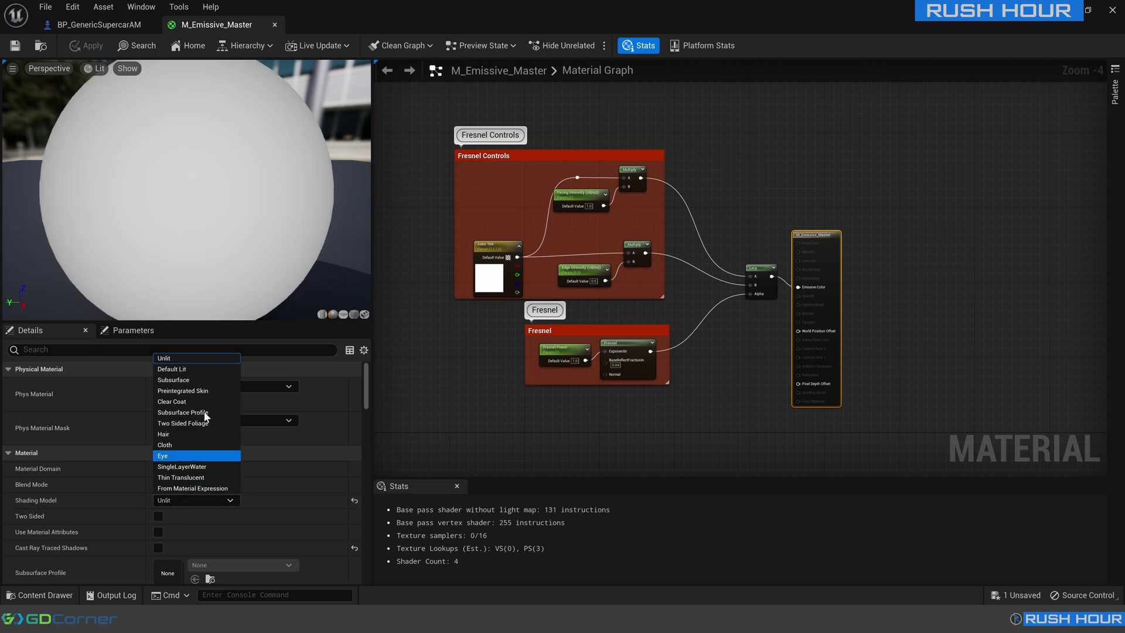
click(171, 369)
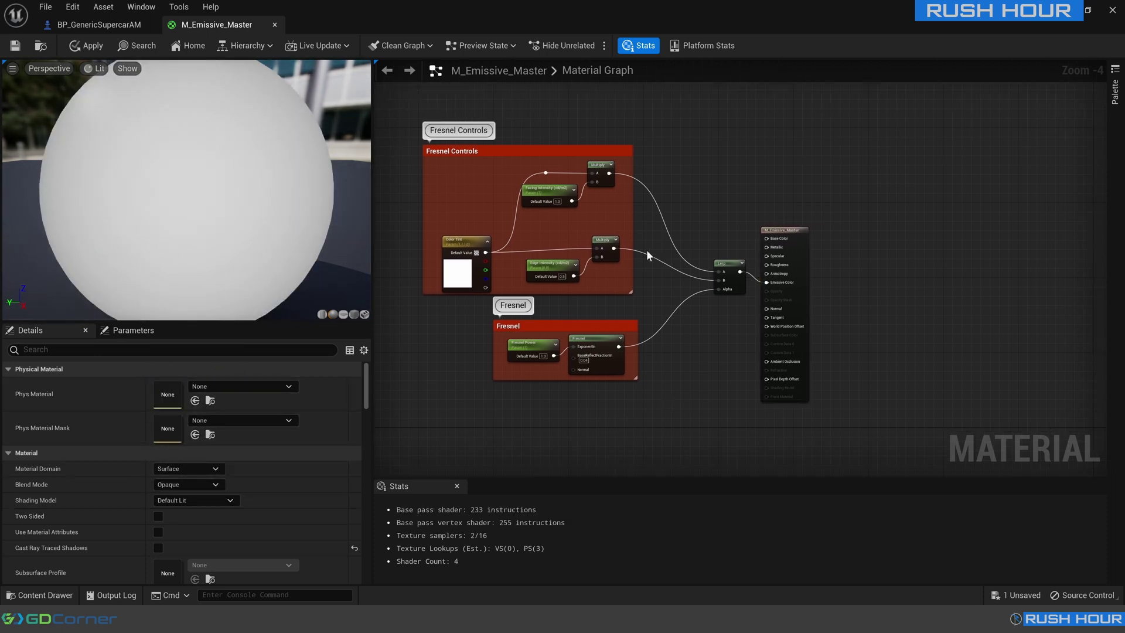
Add a ScalarParameter node named OnAmount to the material graph
right_click(646, 329)
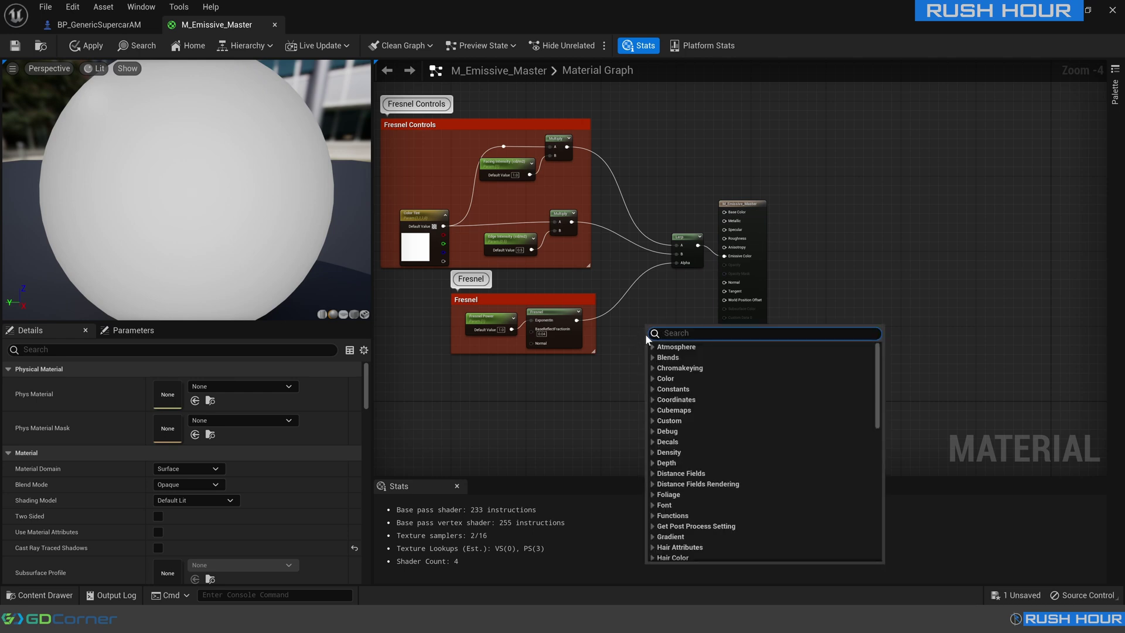
text(scalar)
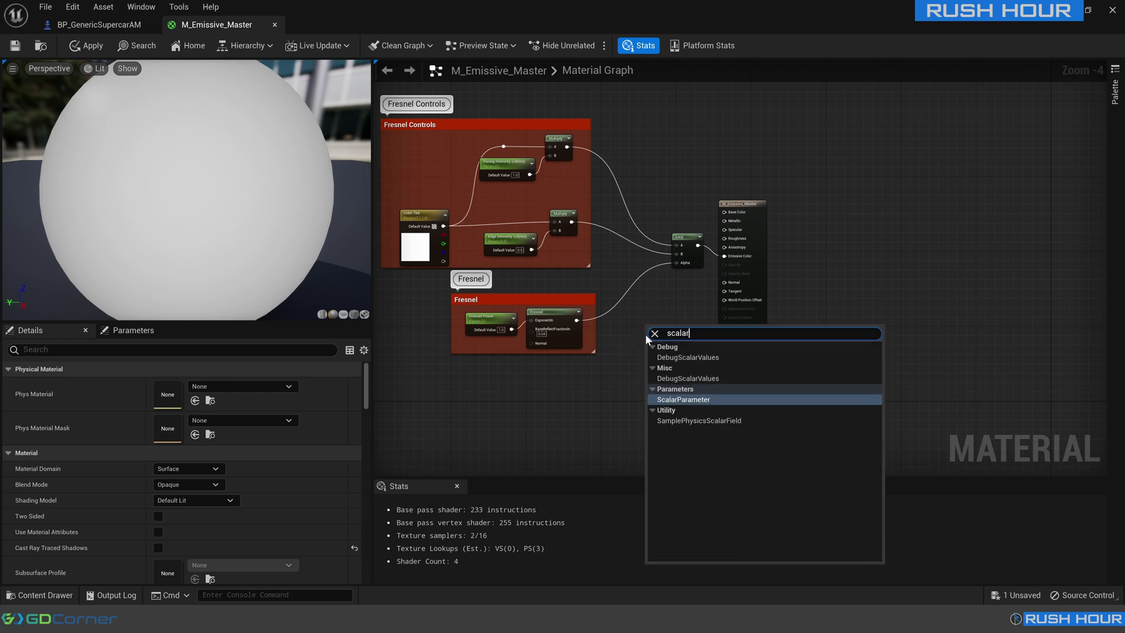
click(666, 399)
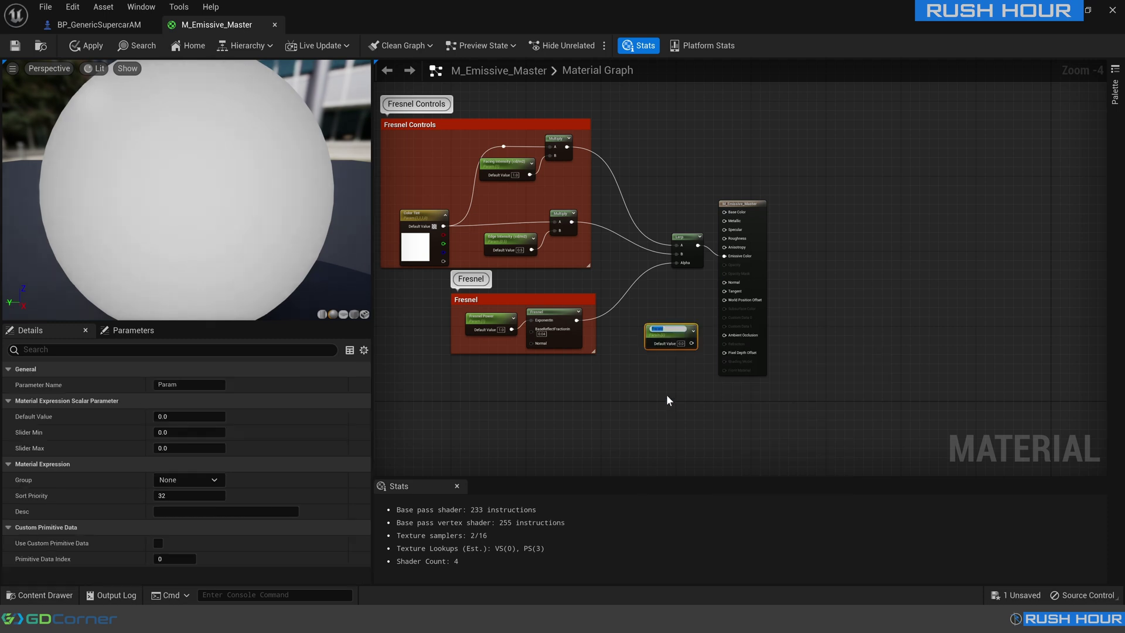
text(DiAmount)
key(Return)
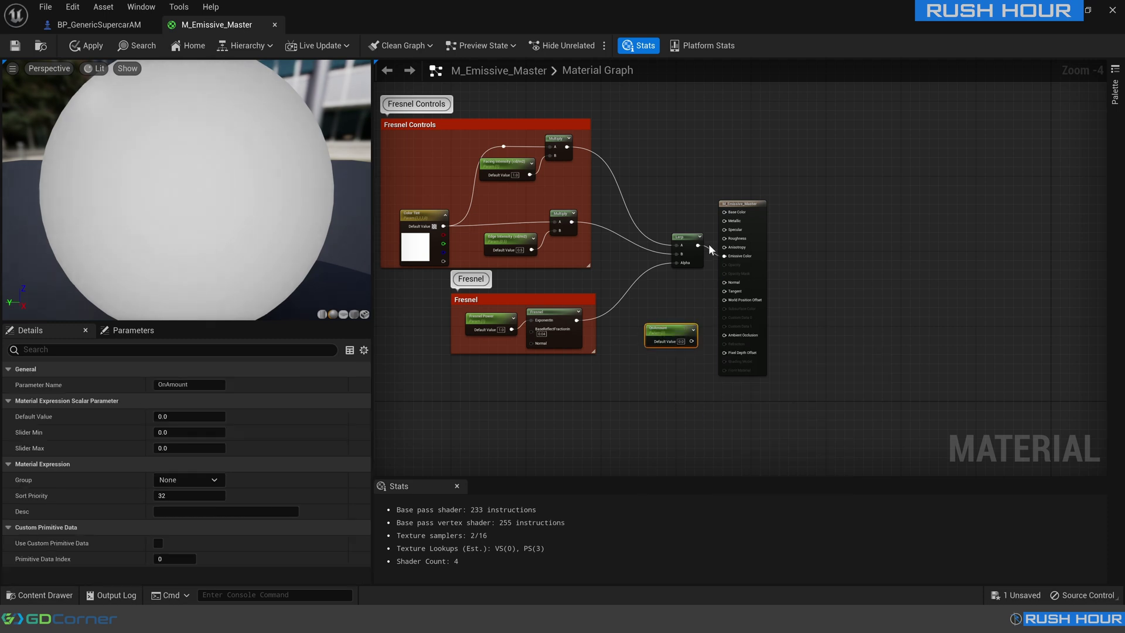
Insert a Multiply between the Lerp and Emissive Color, with OnAmount feeding input B
drag(696, 246, 694, 302)
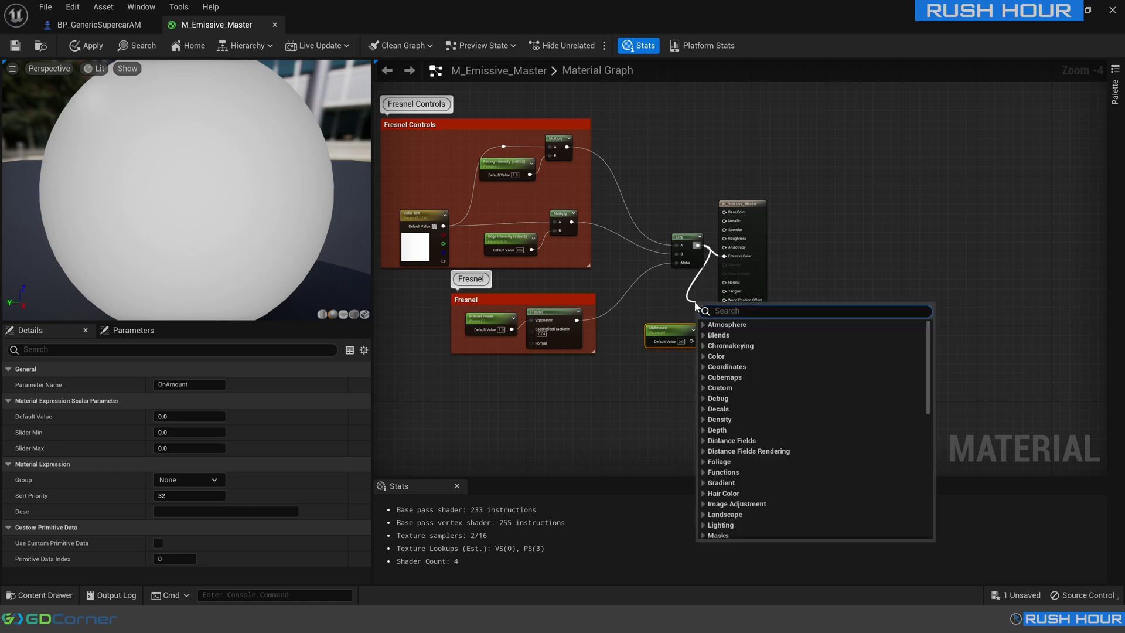
text(multiply)
key(Return)
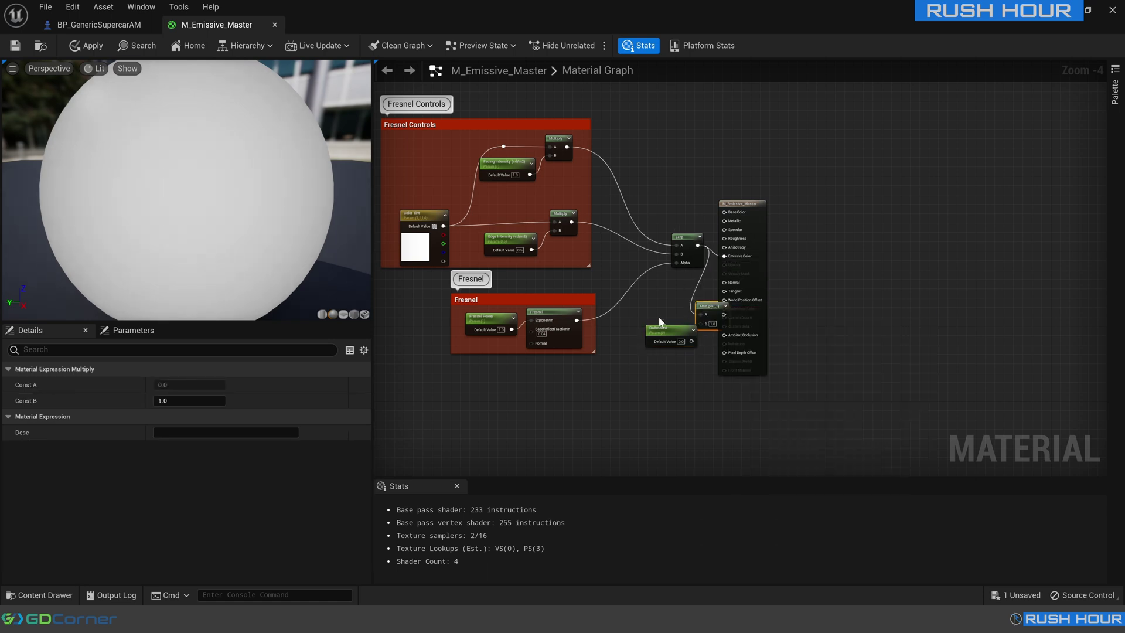
drag(691, 341, 727, 258)
drag(748, 205, 870, 200)
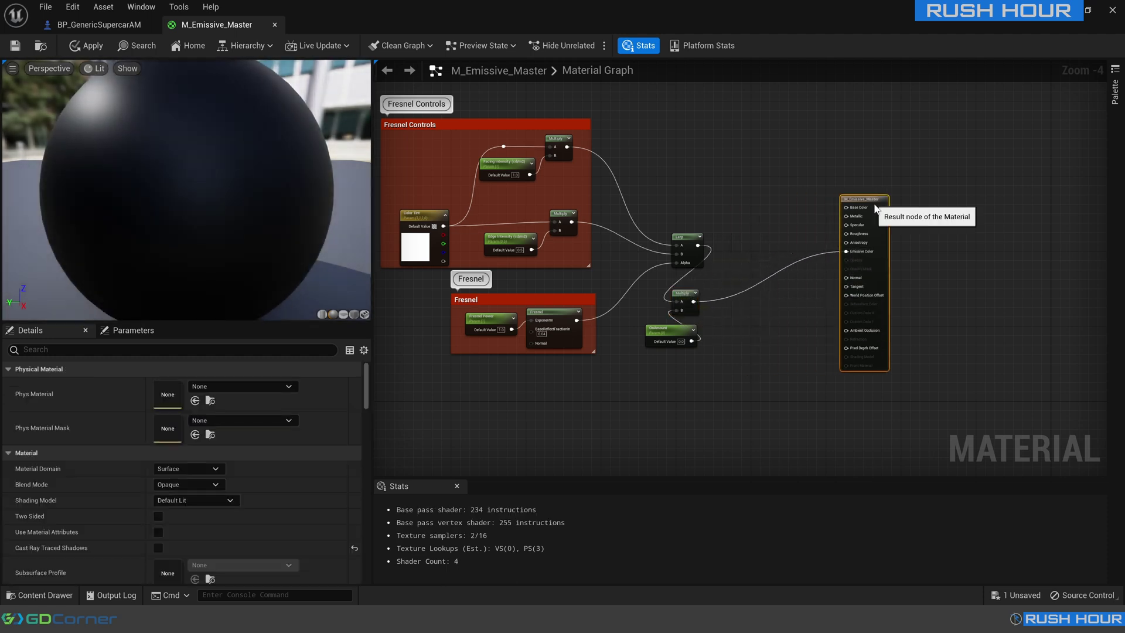
drag(681, 306, 781, 291)
Leave OnAmount's default value at 0.0 and apply the material changes
click(668, 331)
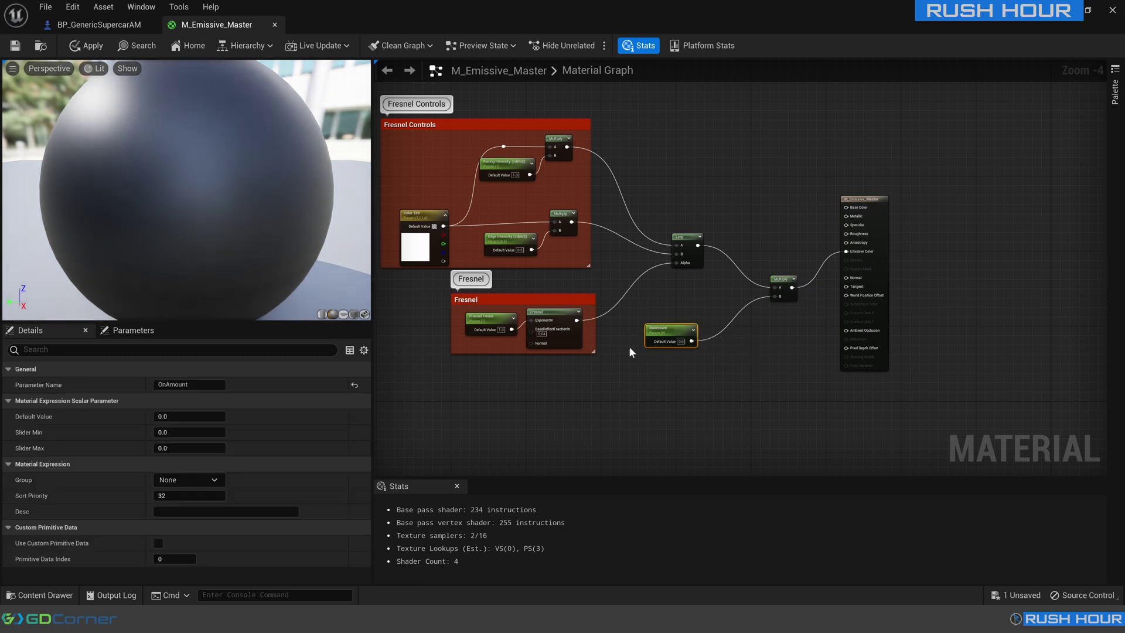
click(183, 417)
text(1)
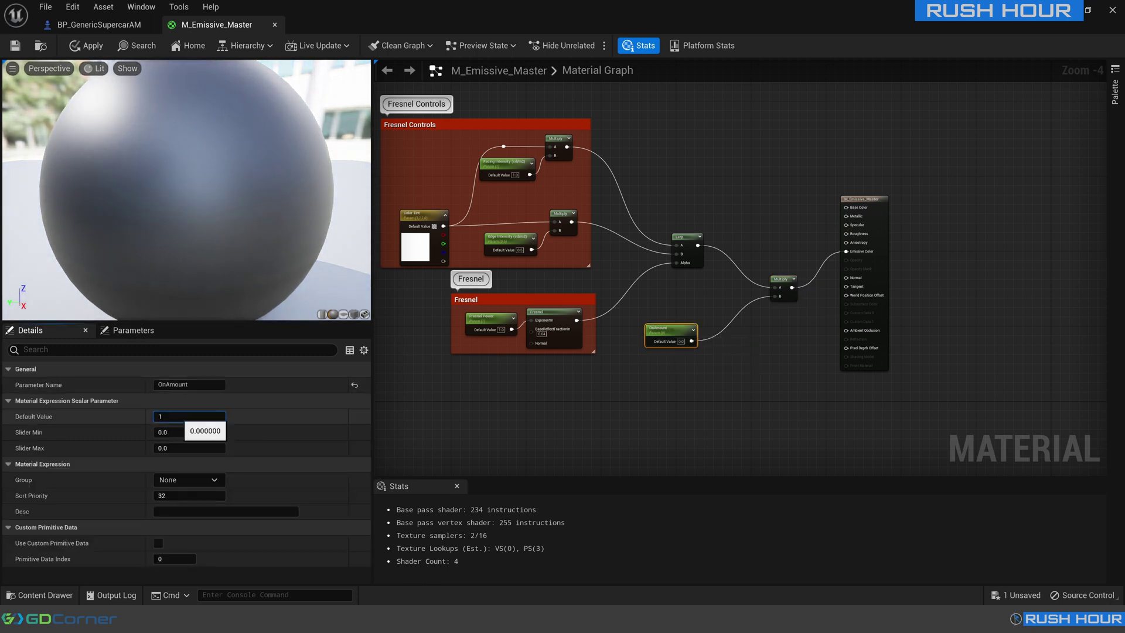
key(Return)
text(0)
key(Return)
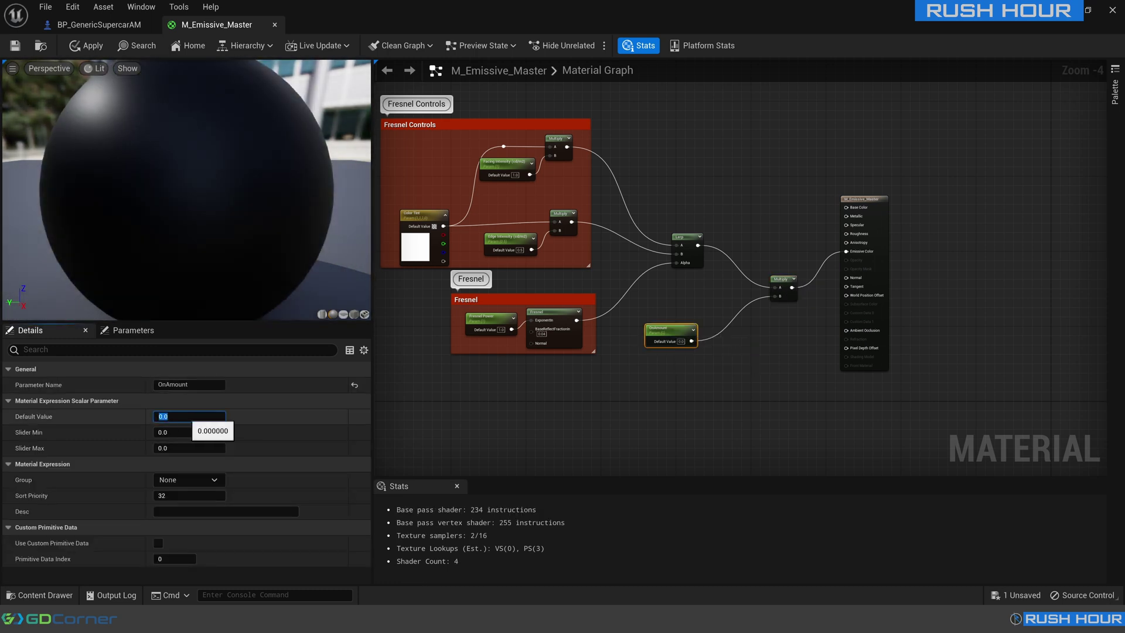
click(86, 45)
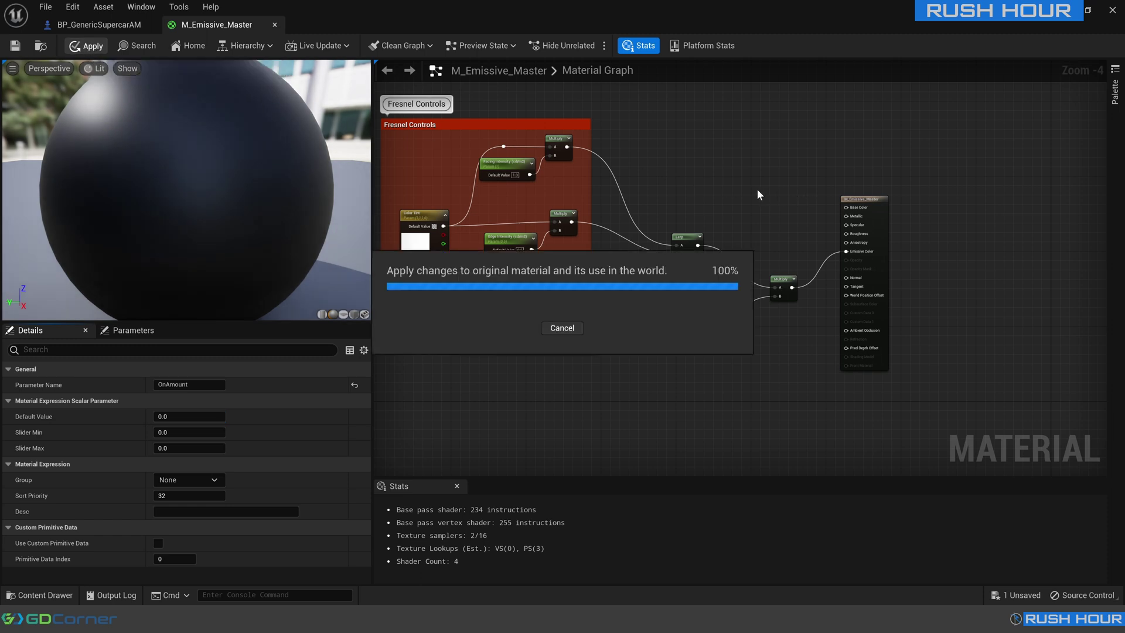
right_drag(753, 189, 705, 210)
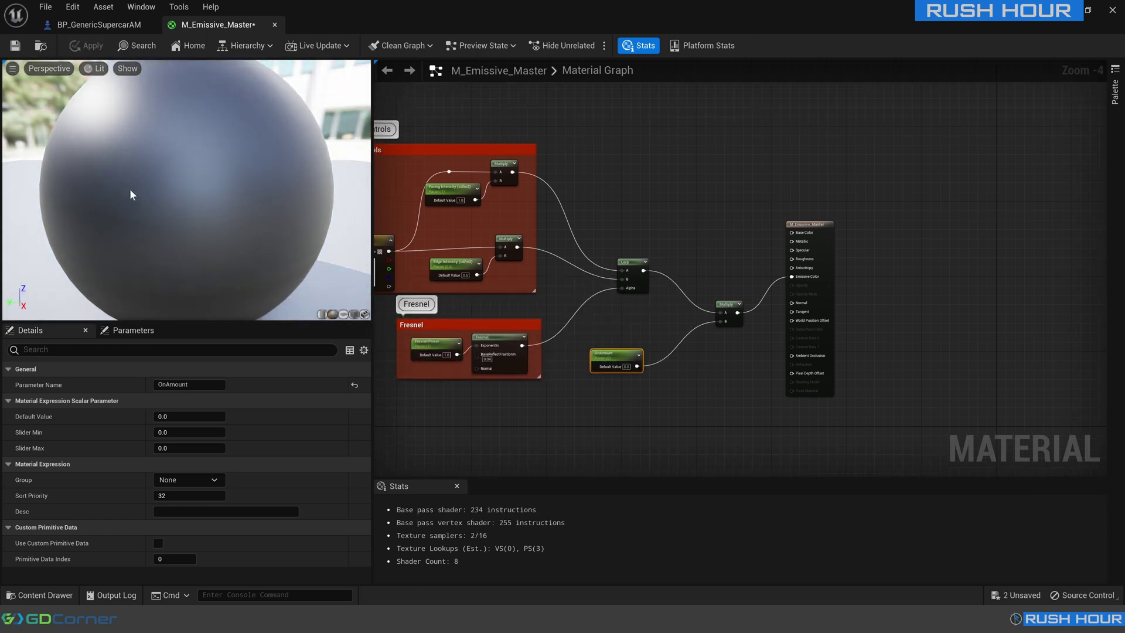
right_drag(130, 195, 130, 224)
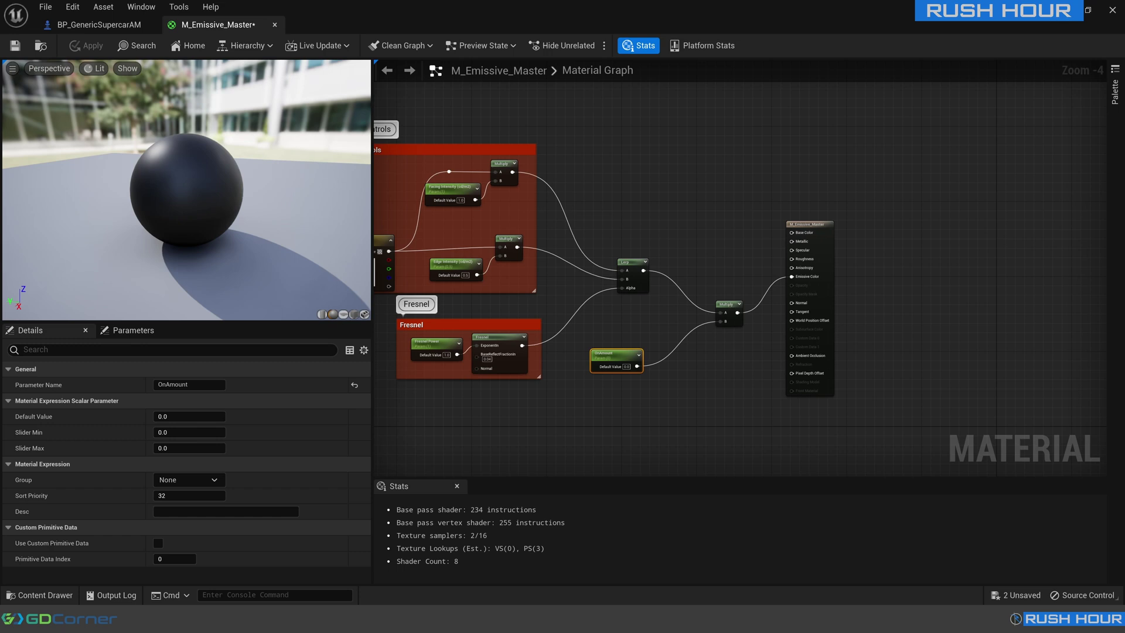
drag(130, 224, 117, 224)
right_drag(598, 176, 696, 175)
Copy-paste the Color Tint node and wire the copy into Base Color
click(460, 251)
right_drag(774, 159, 698, 185)
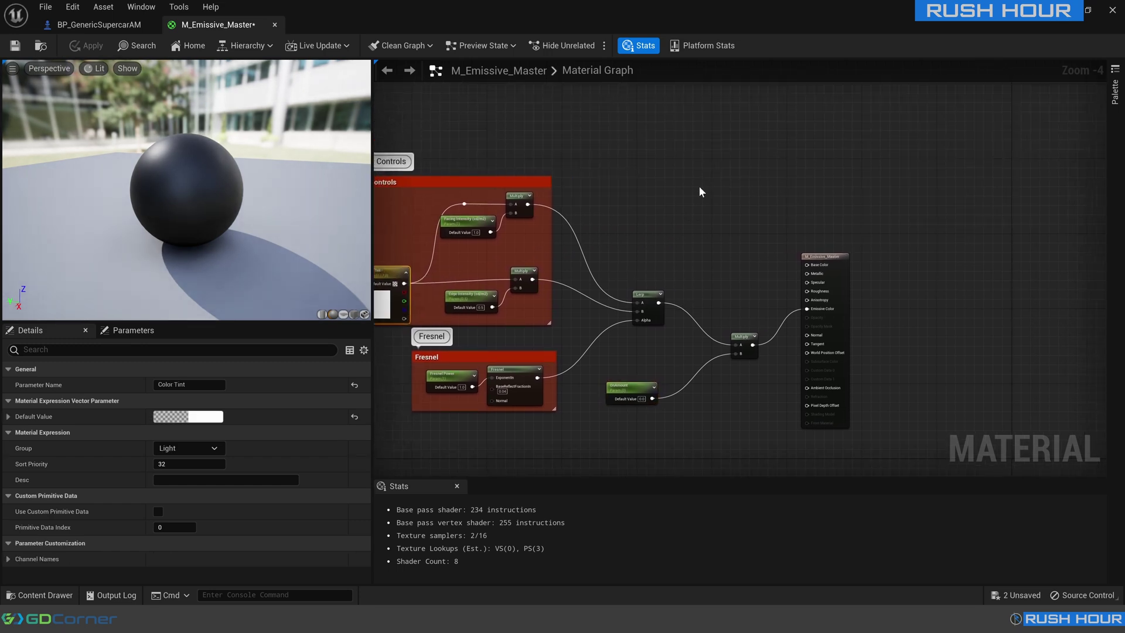
key(ctrl+c)
key(ctrl+v)
drag(741, 199, 809, 268)
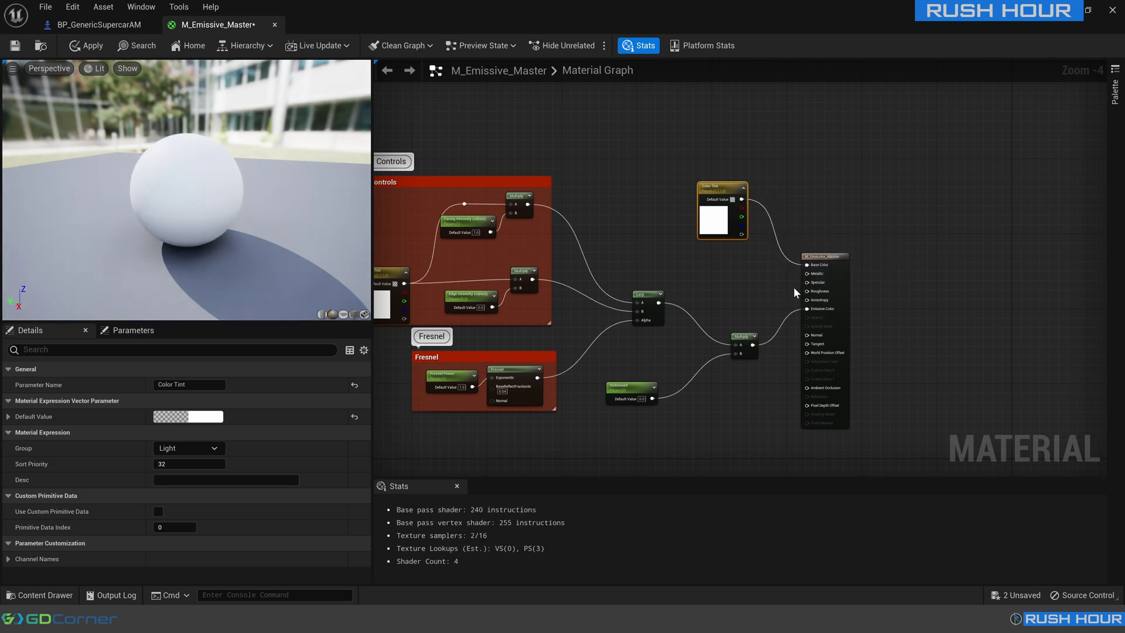
Add a Metallic ScalarParameter with default 1, wired to the Metallic input
right_click(718, 278)
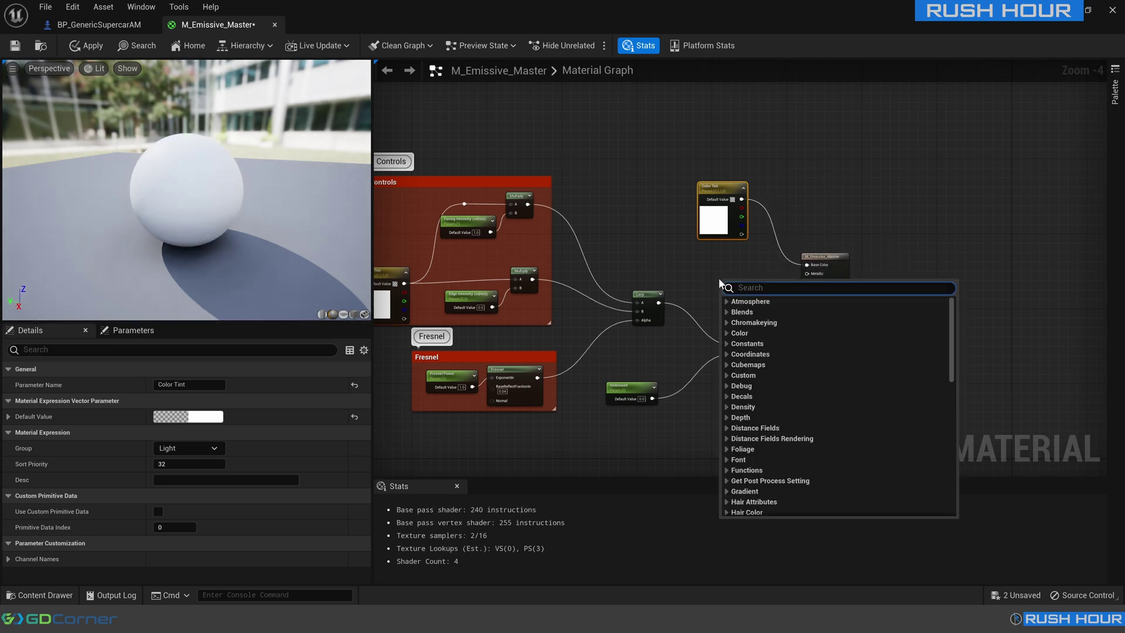
text(scalar)
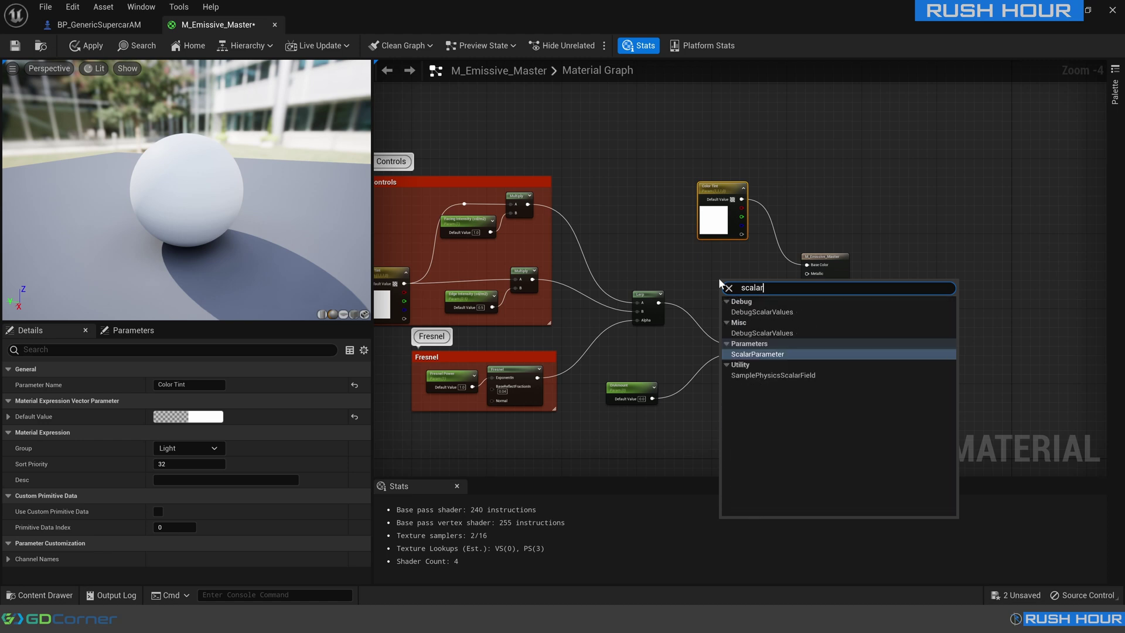
click(785, 347)
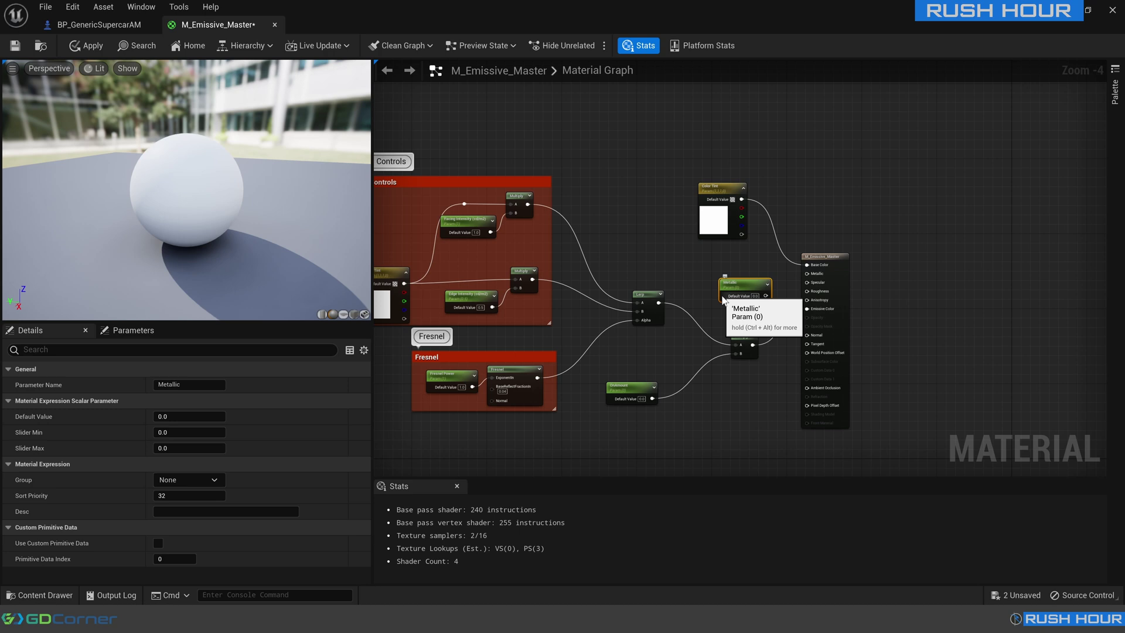
drag(765, 296, 806, 273)
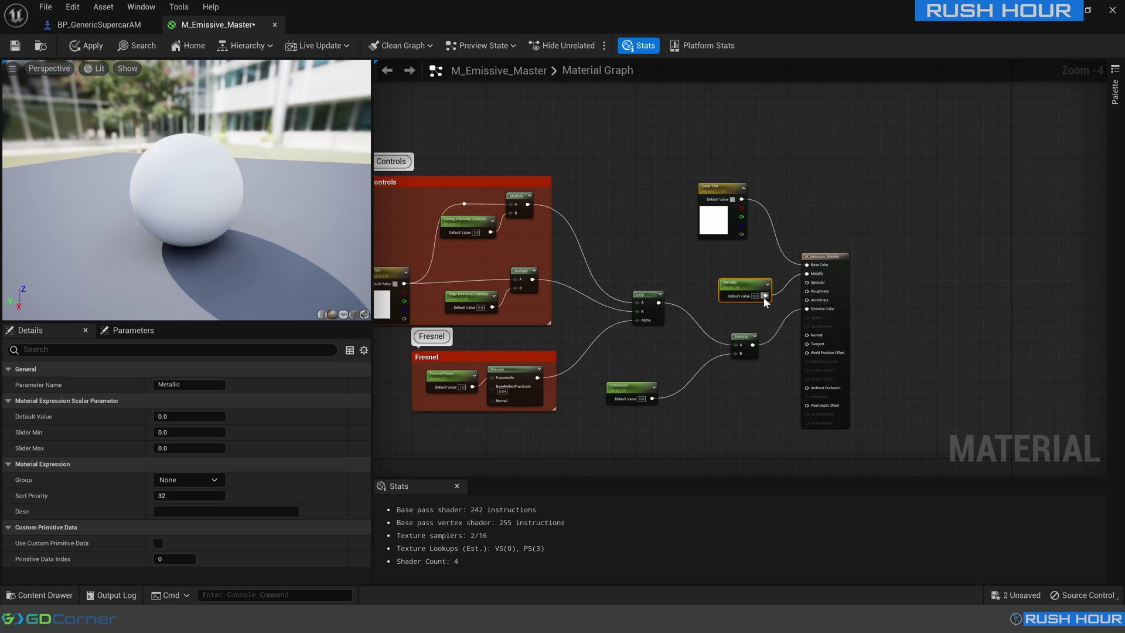
text(1)
key(Return)
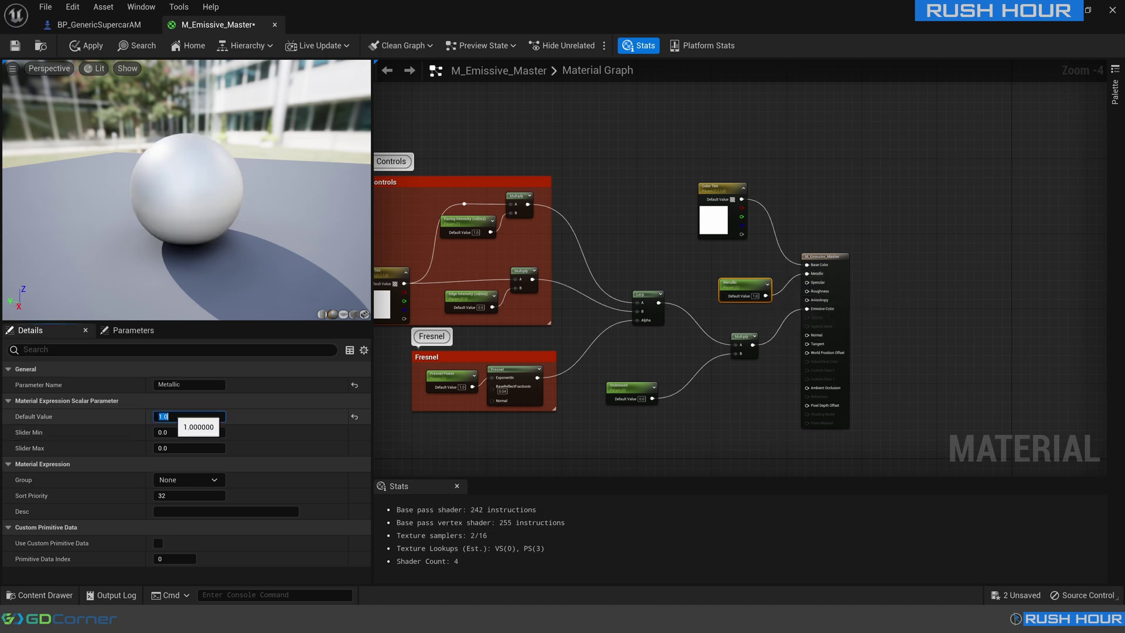
drag(744, 284, 700, 249)
Add a Roughness ScalarParameter at 0.0 wired to Roughness, giving a mirror-like preview sphere
right_click(723, 316)
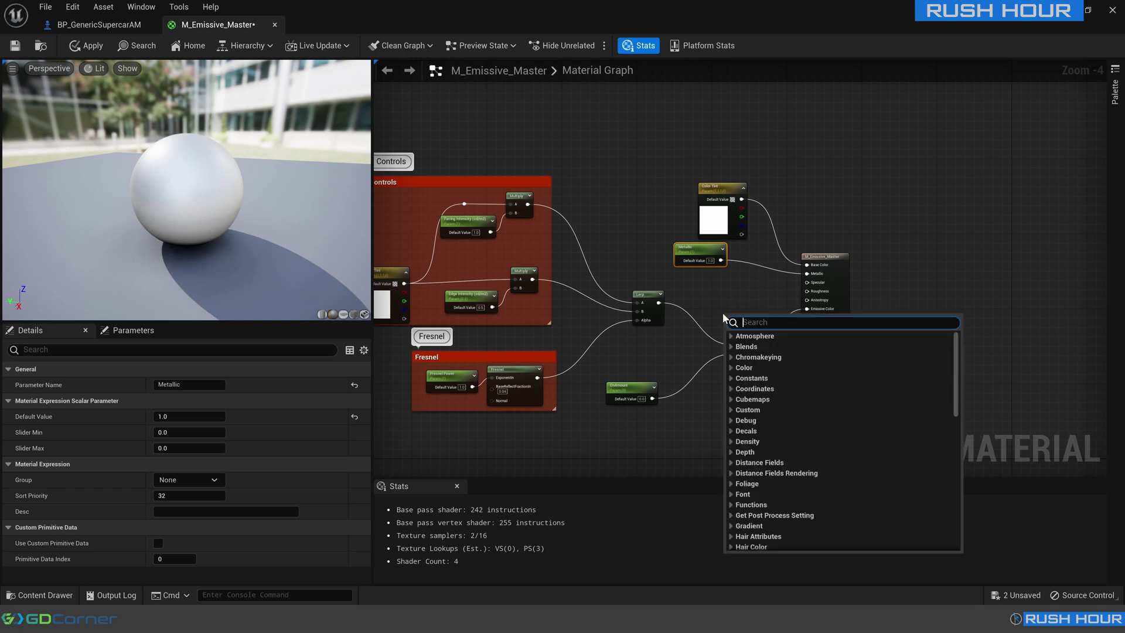
text(scalar)
key(Return)
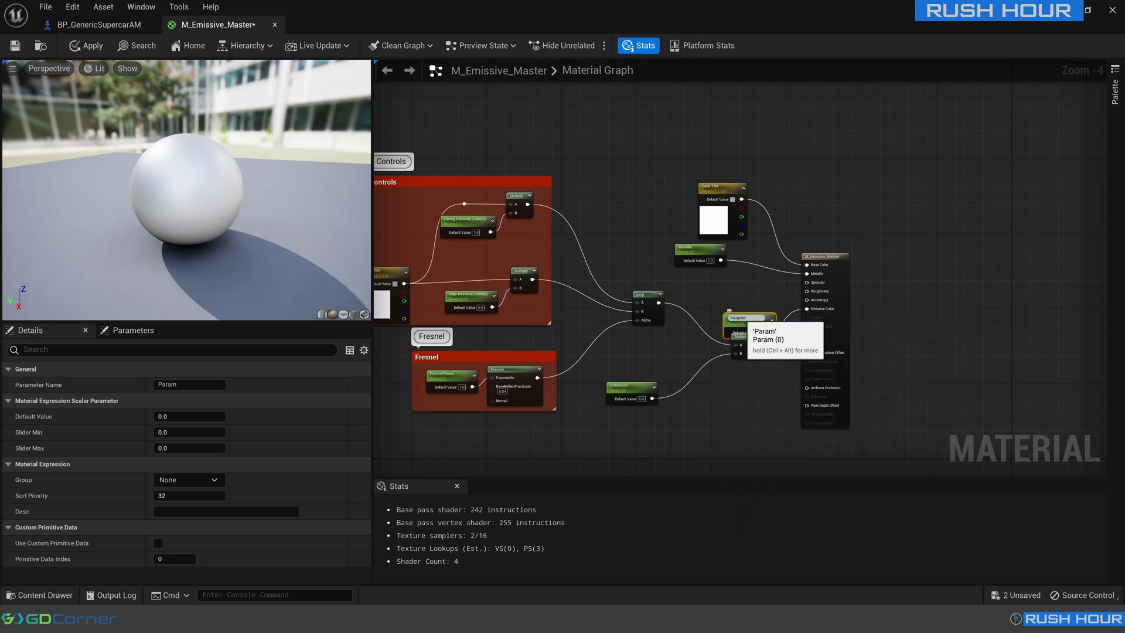
drag(740, 319, 819, 296)
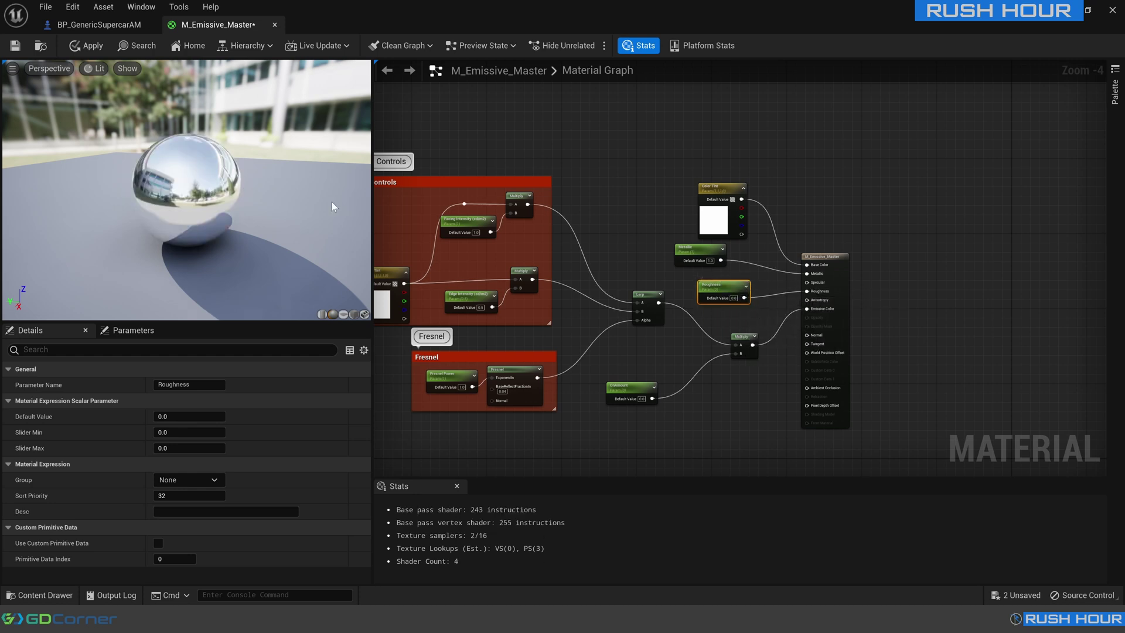
drag(159, 203, 160, 202)
Save the material, preview OnAmount at 1.0, reset it to 0.0 and save again
click(12, 48)
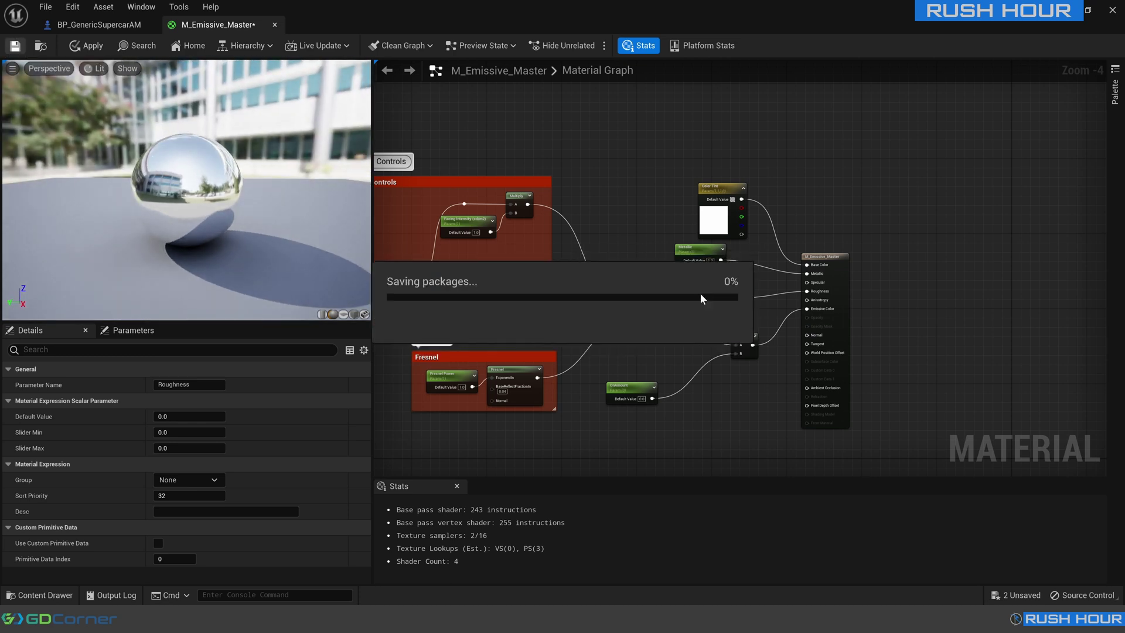
click(638, 387)
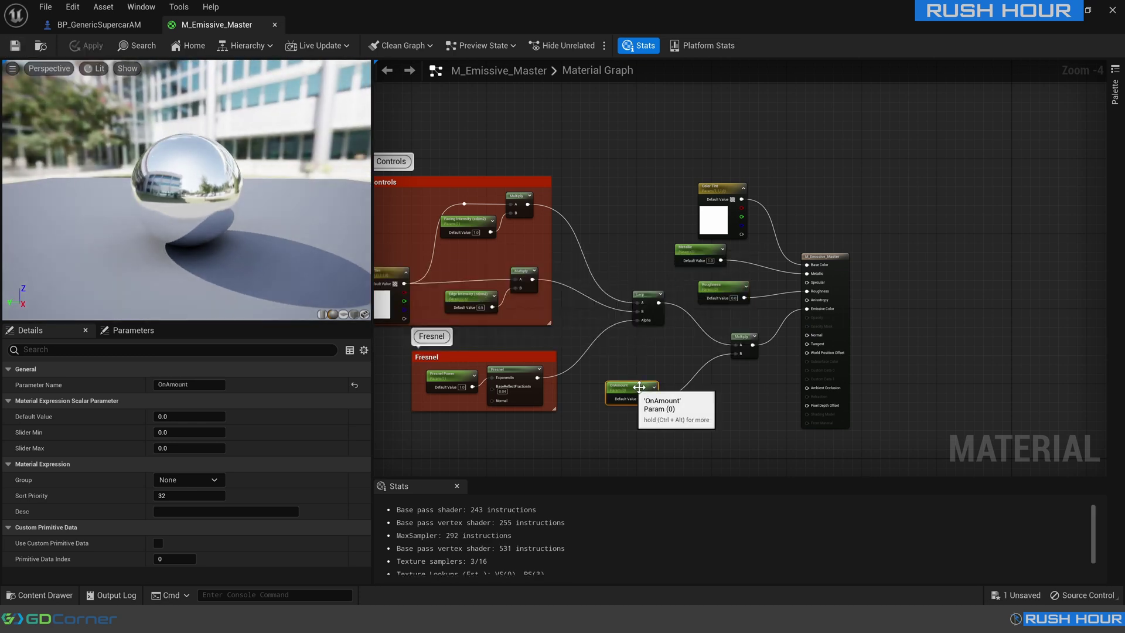
click(171, 413)
text(1)
key(Return)
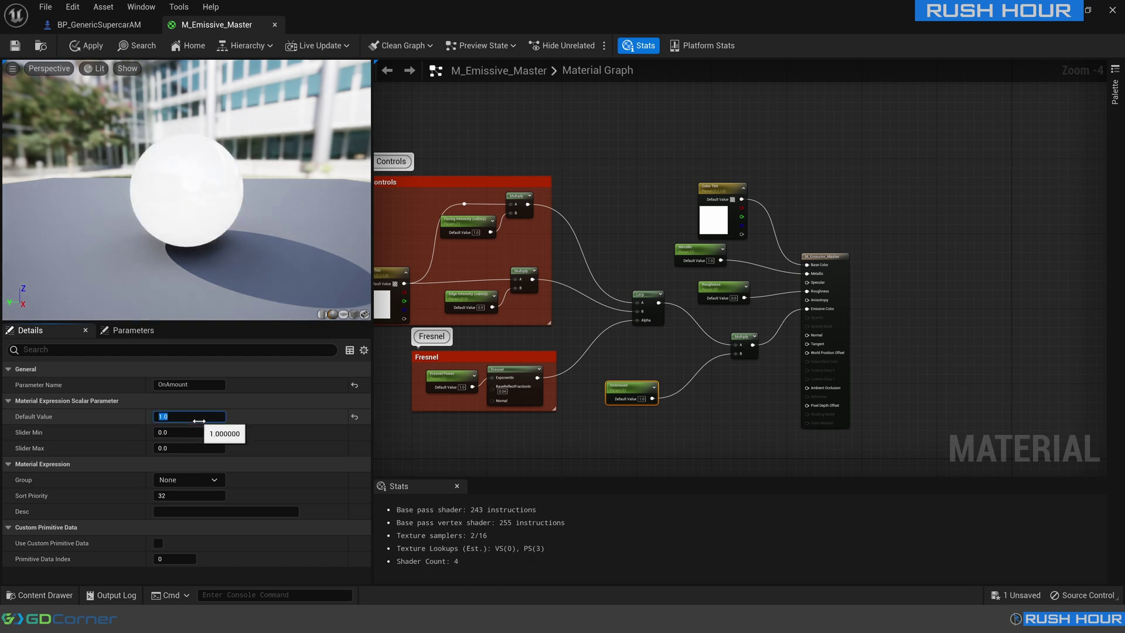
text(0)
key(Return)
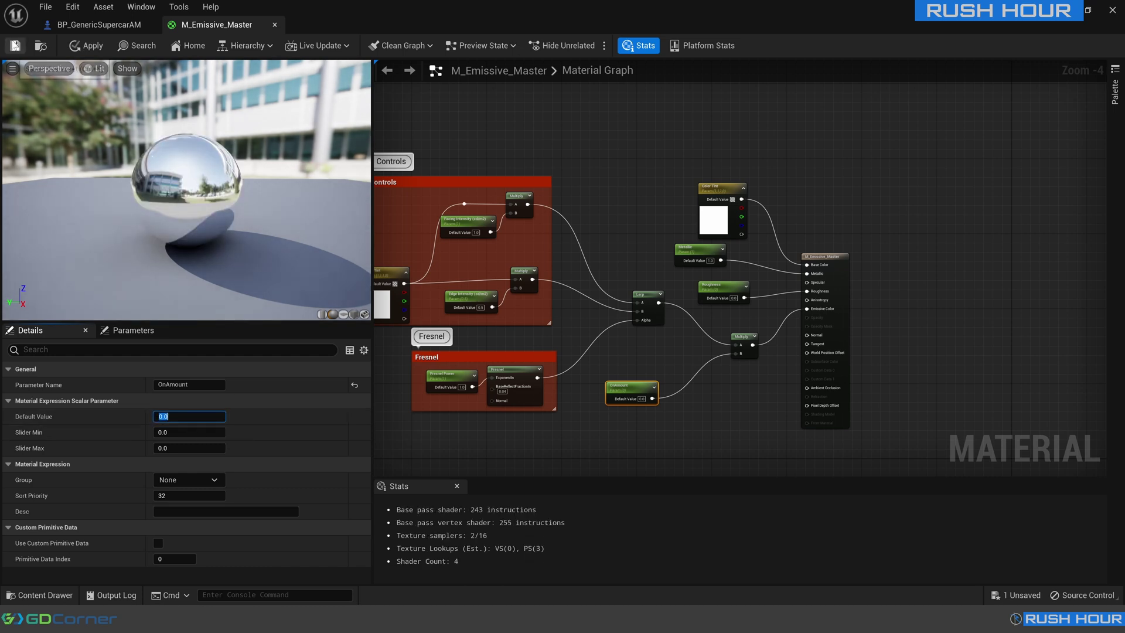
key(ctrl+s)
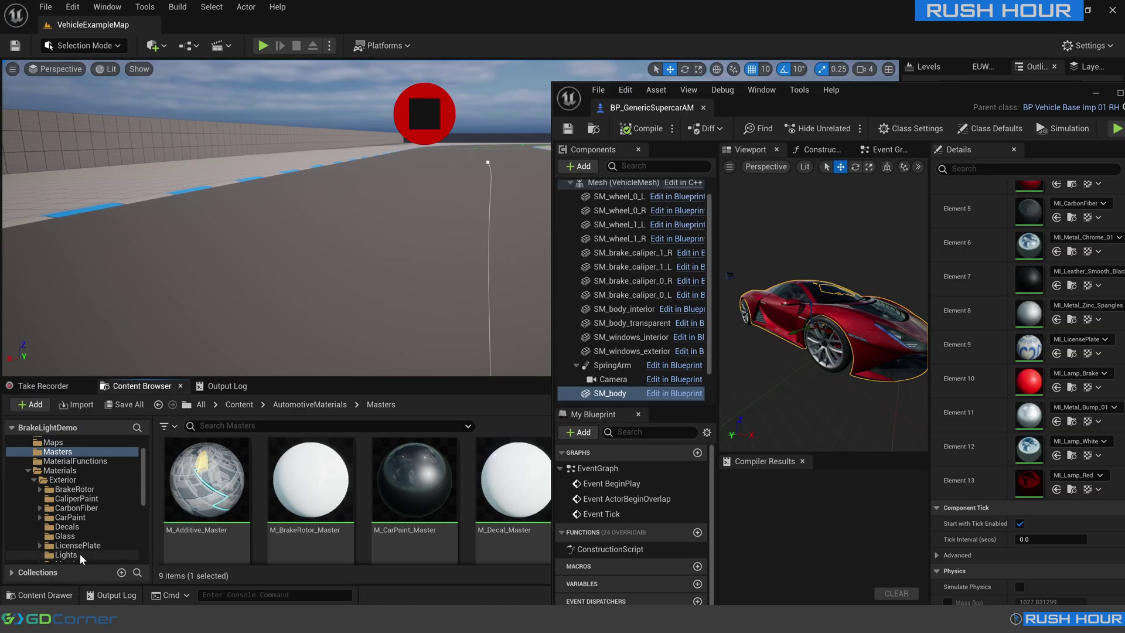
Open MI_Lamp_Brake and preview its glow with OnAmount set to 1.0
click(81, 556)
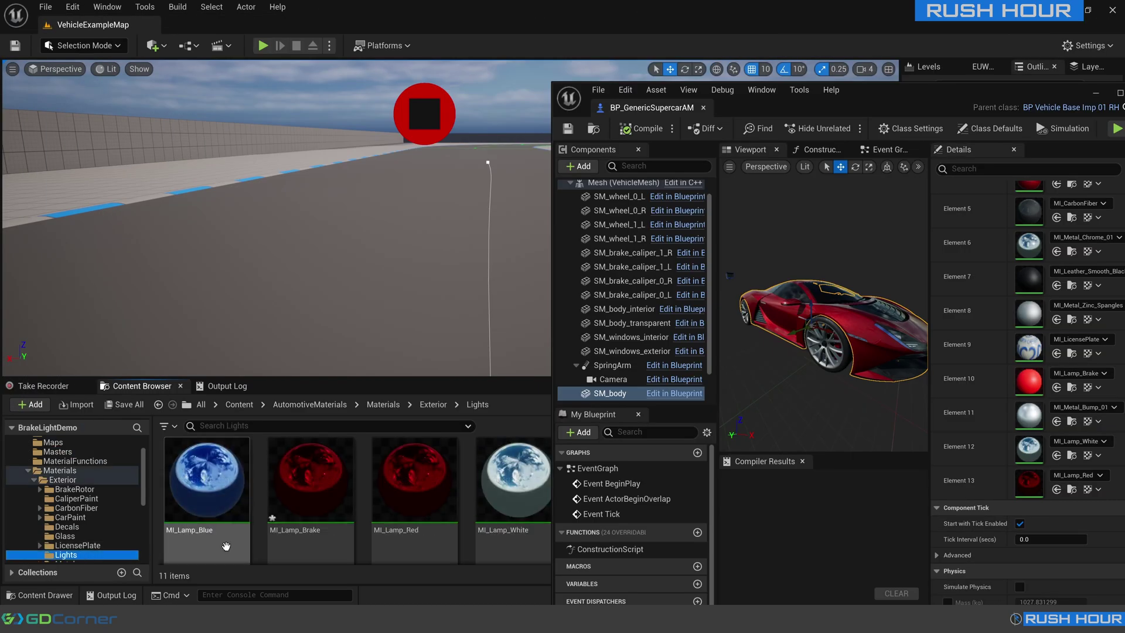
double_click(335, 488)
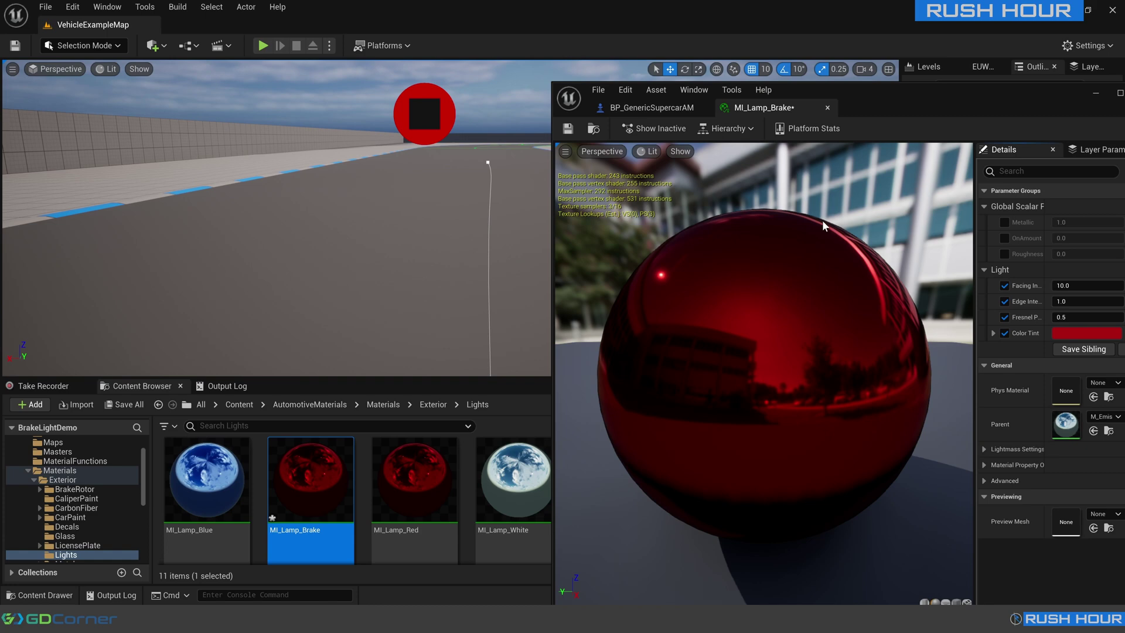
drag(884, 102, 655, 64)
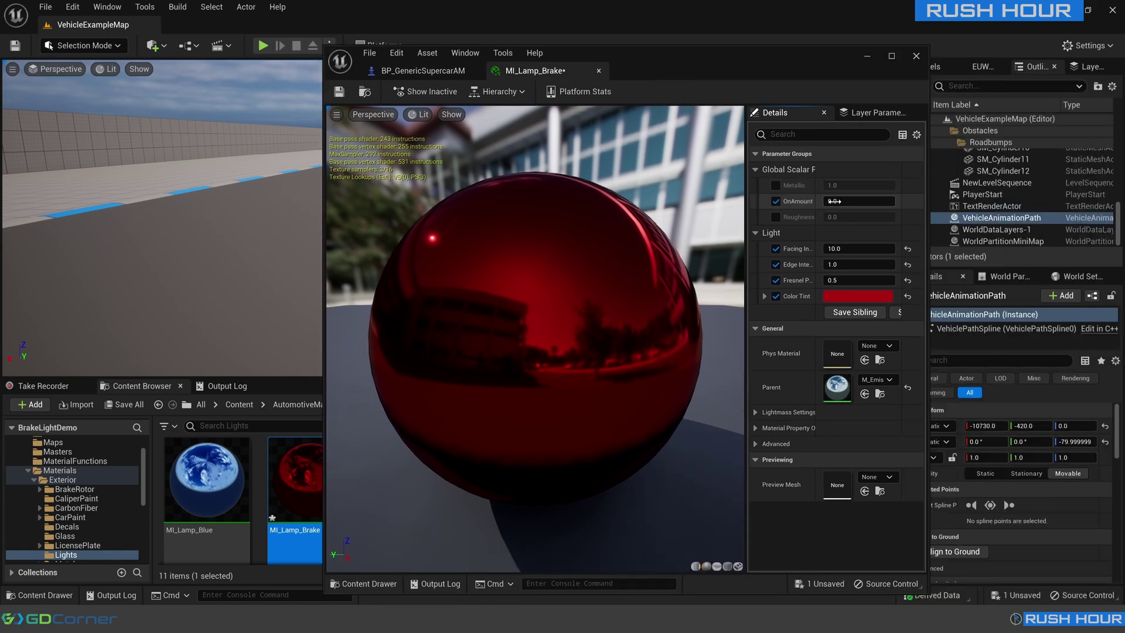
text(1)
key(Return)
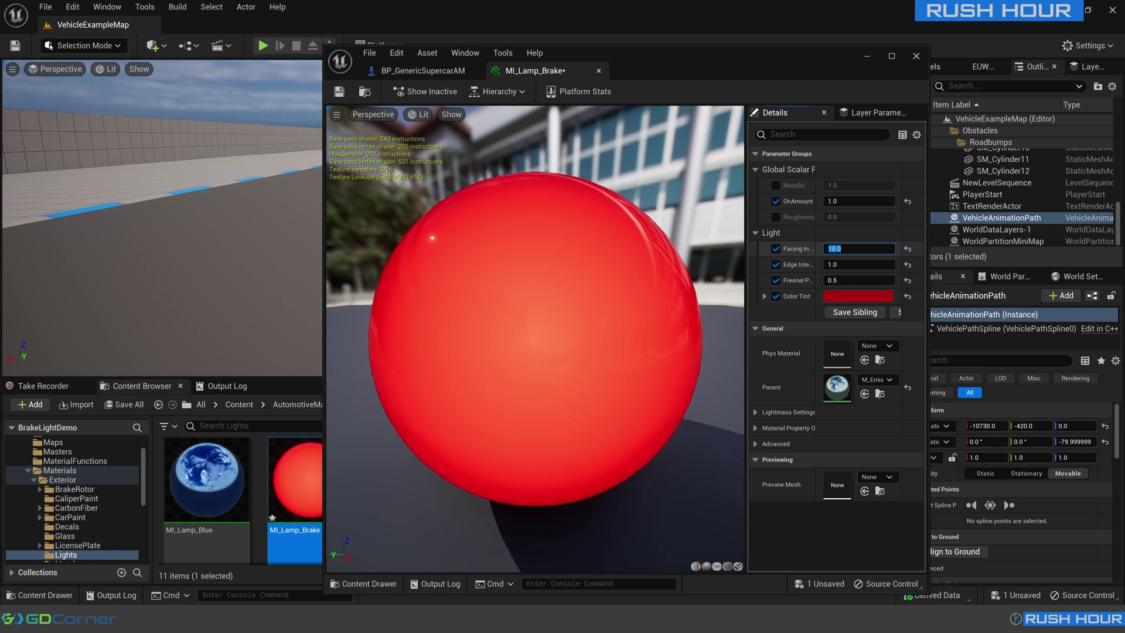
Set Facing Intensity 20 and Edge Intensity 5, reset and untick OnAmount, then save
text(20)
key(Return)
click(834, 265)
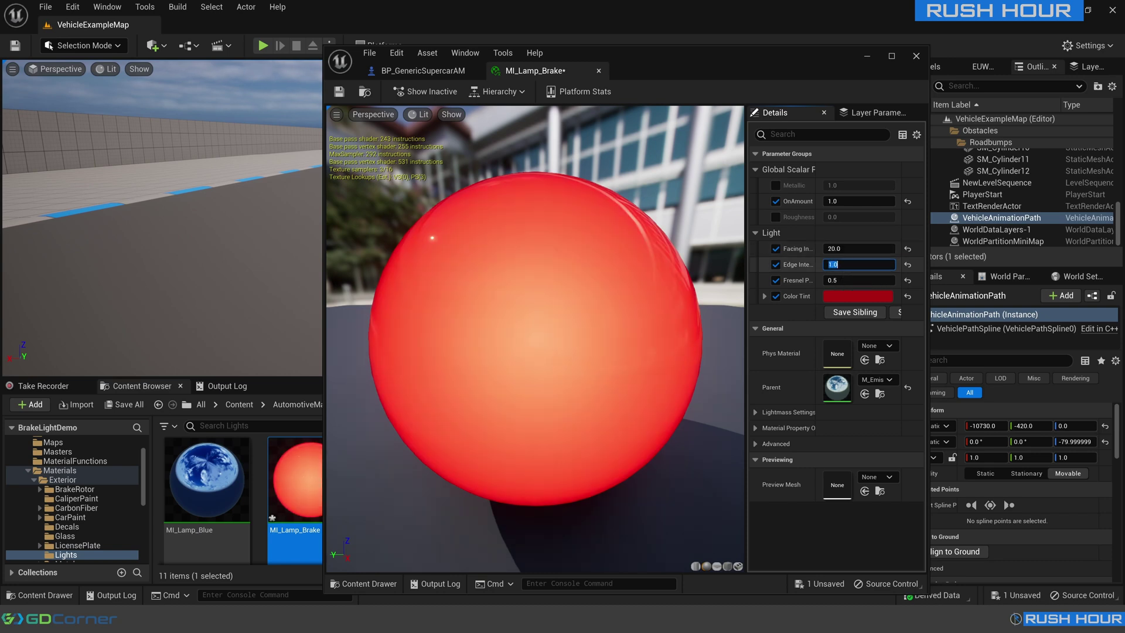
text(5)
key(Return)
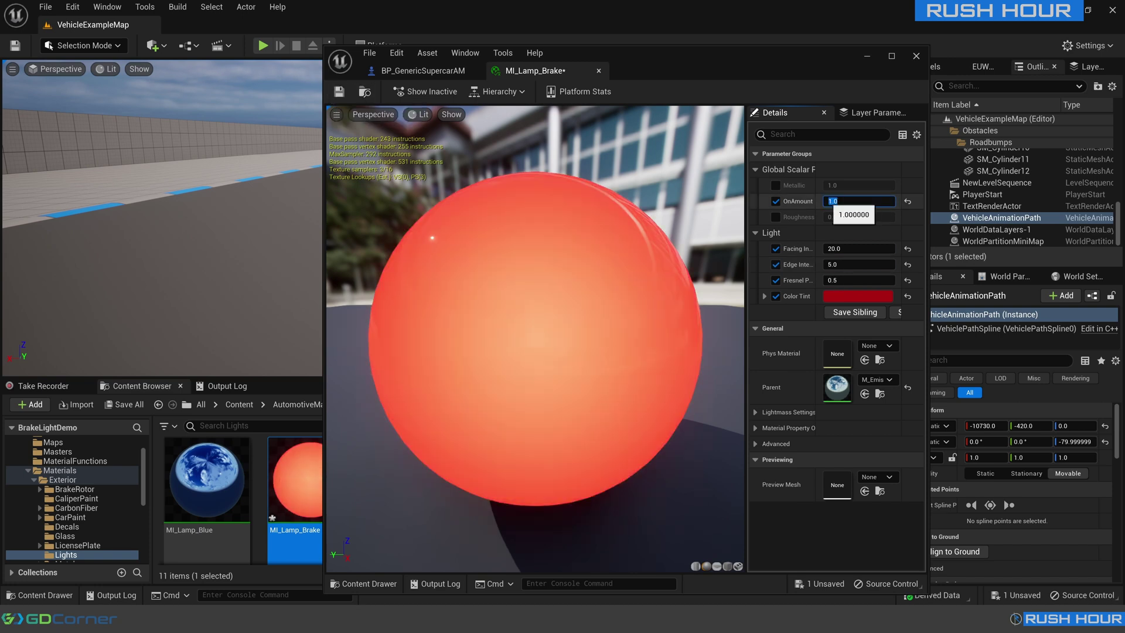
text(0)
key(Return)
click(776, 201)
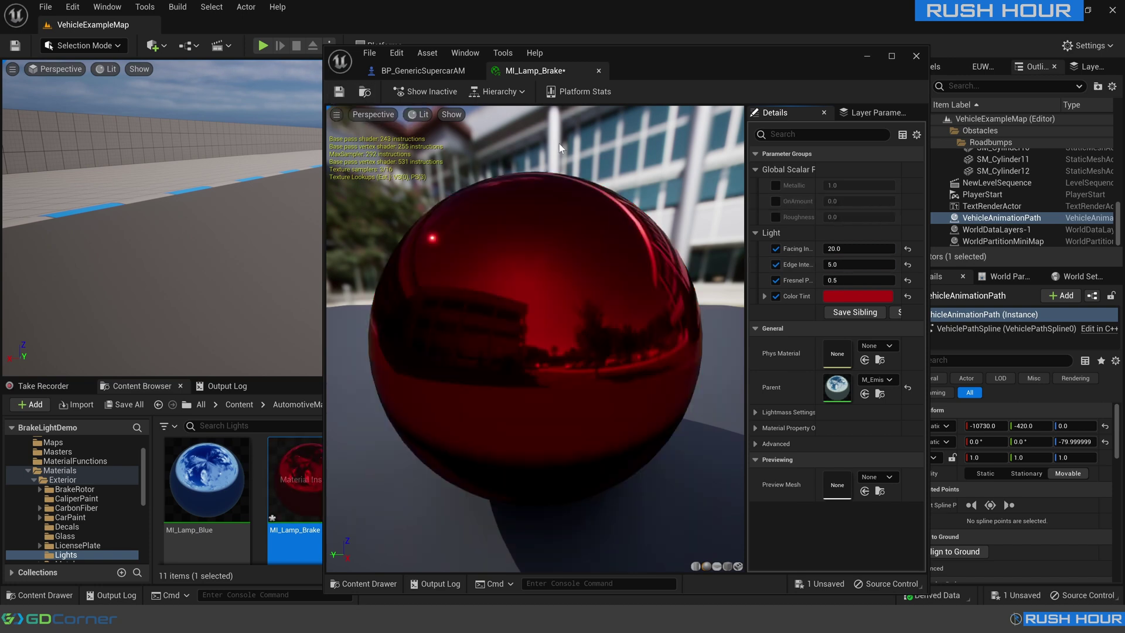
click(341, 91)
Assign the MI_Lamp_Brake material instance to SM_body's Element 10 slot
click(599, 71)
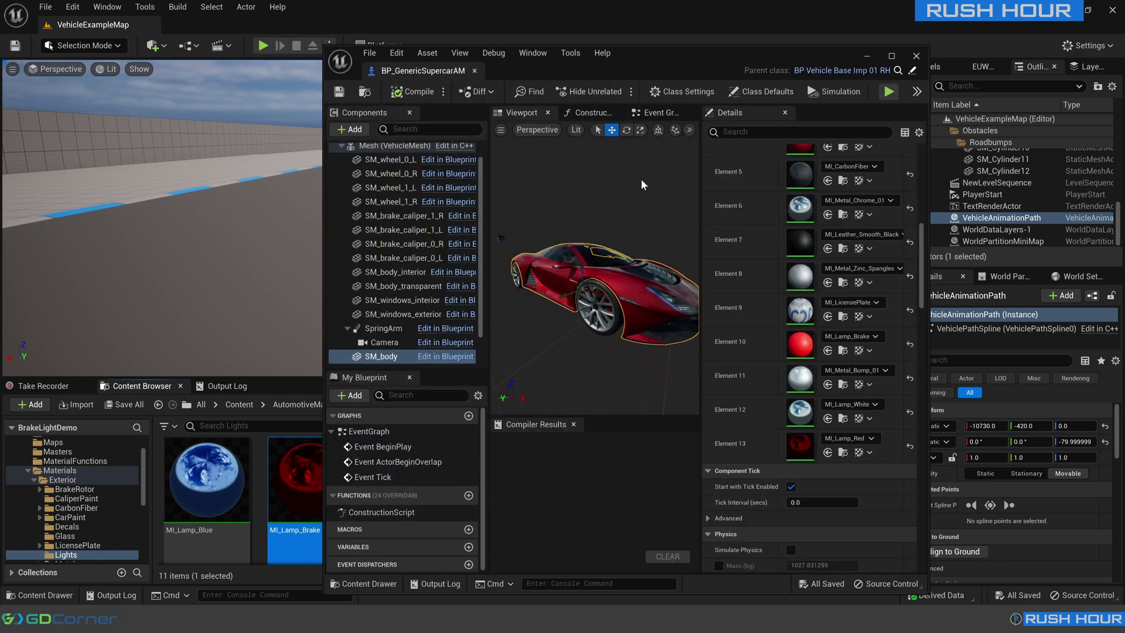
scroll(403, 230, up, 1)
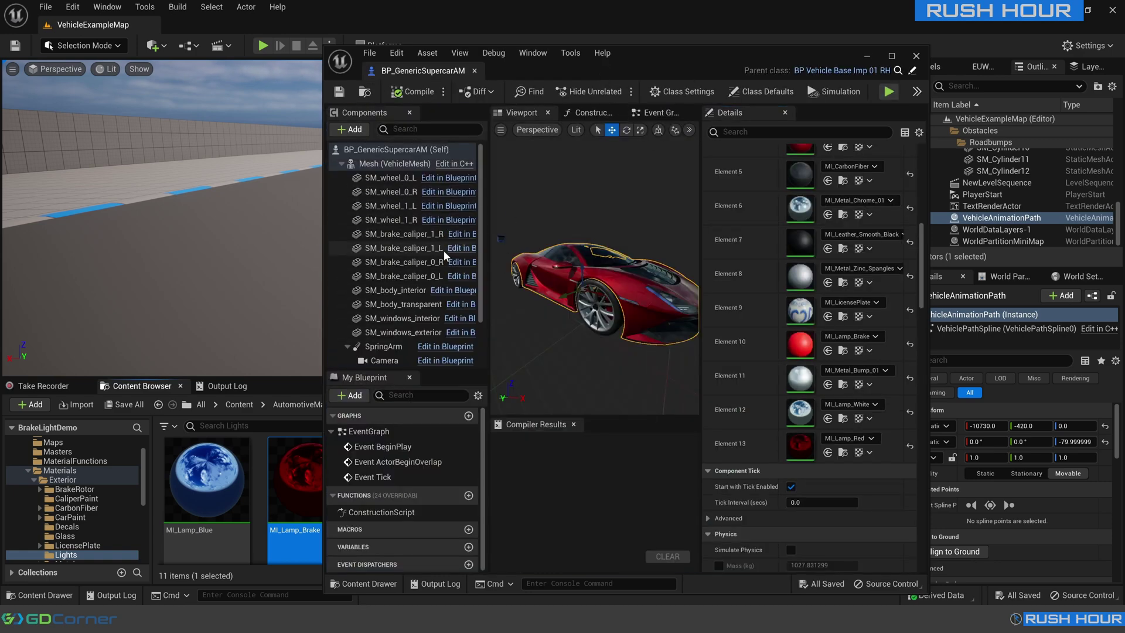
scroll(434, 276, down, 2)
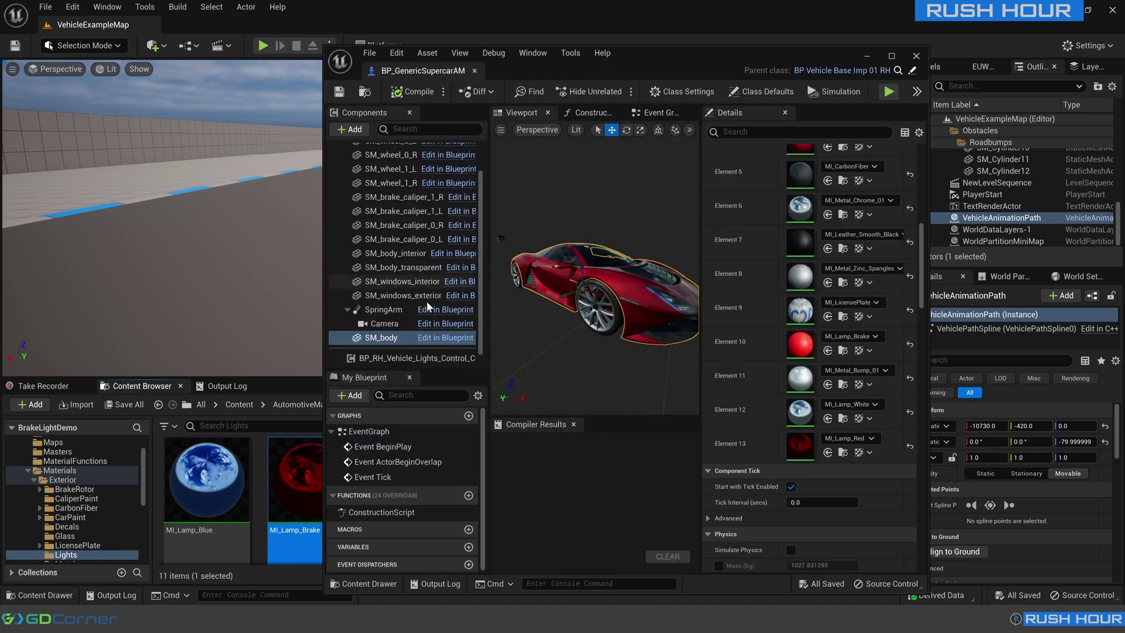
click(841, 339)
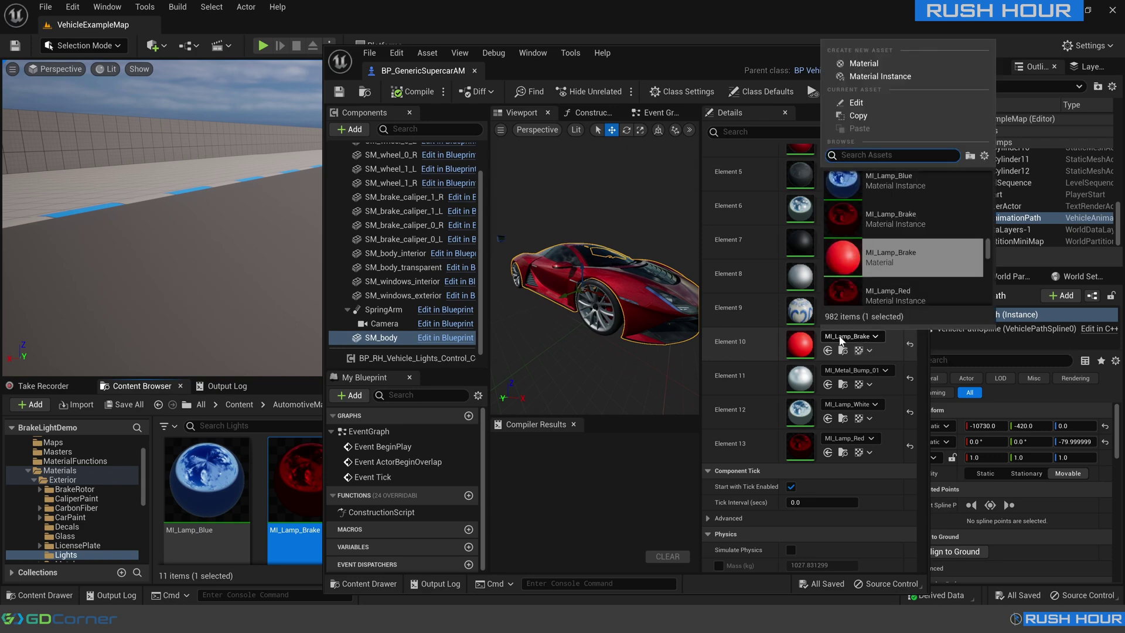
click(889, 219)
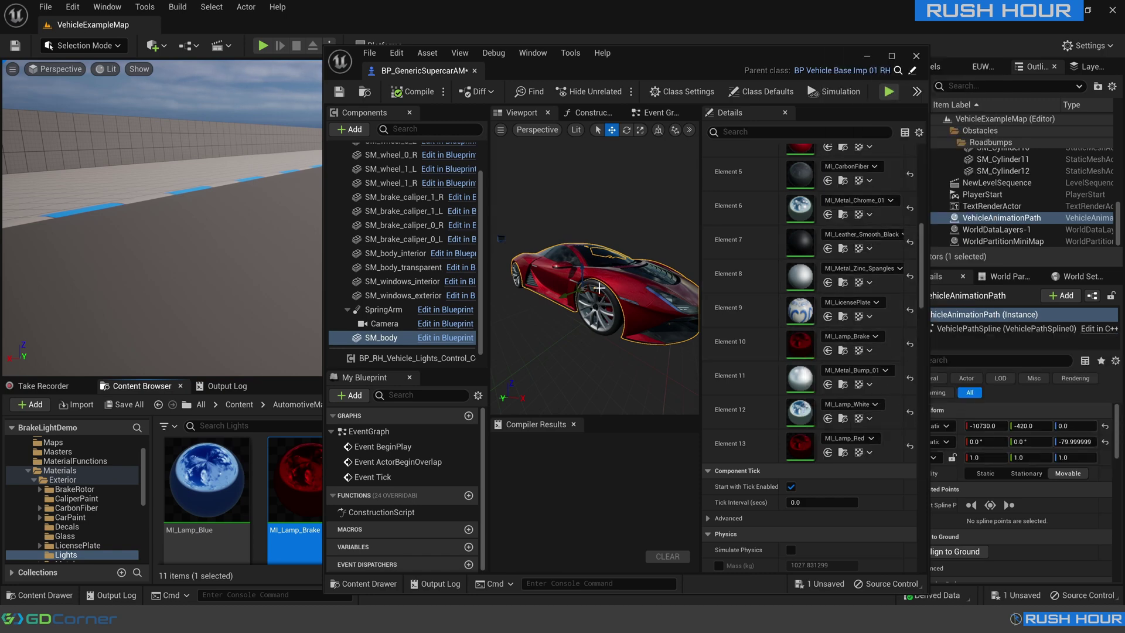
scroll(387, 328, down, 1)
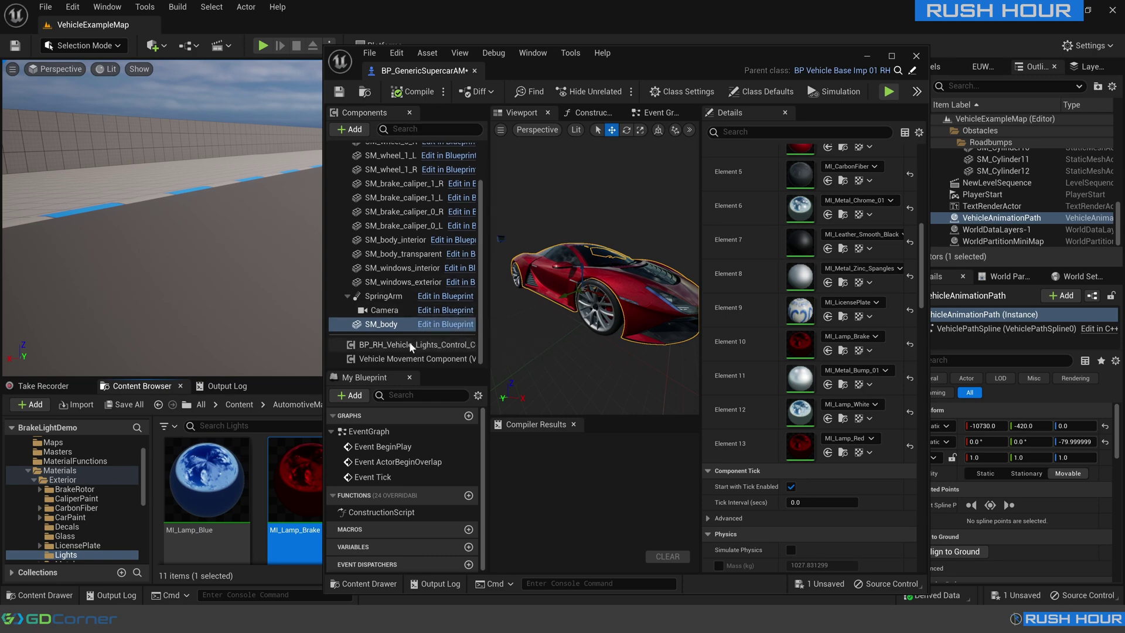
Select BP_RH_Vehicle_Lights_Control and show its Light Materials map of 7 entries
click(447, 346)
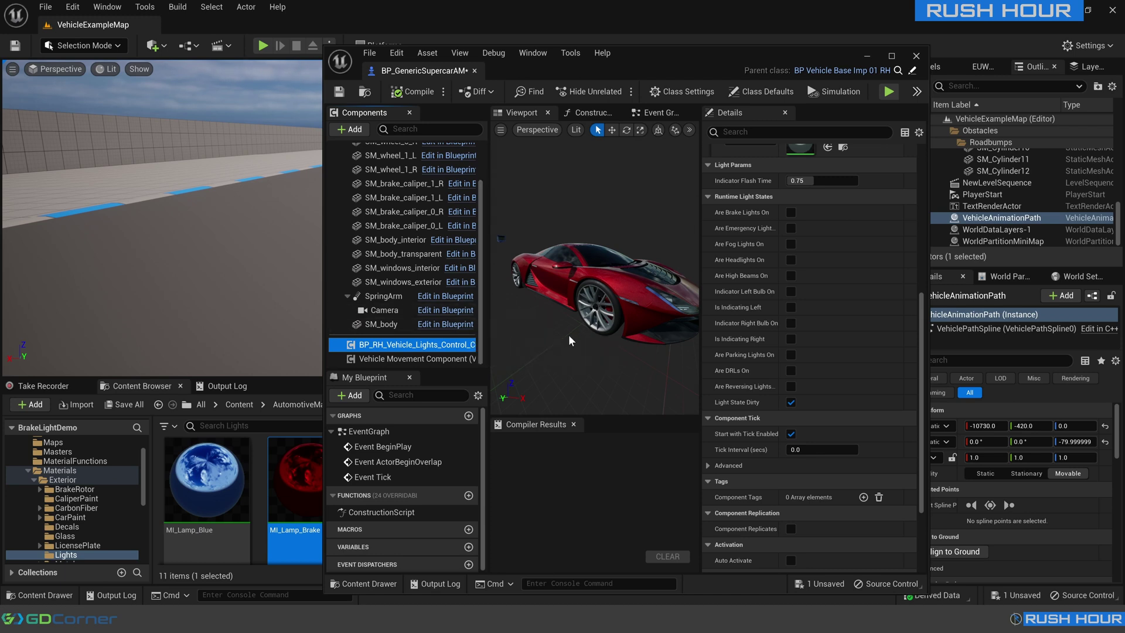
scroll(740, 296, up, 10)
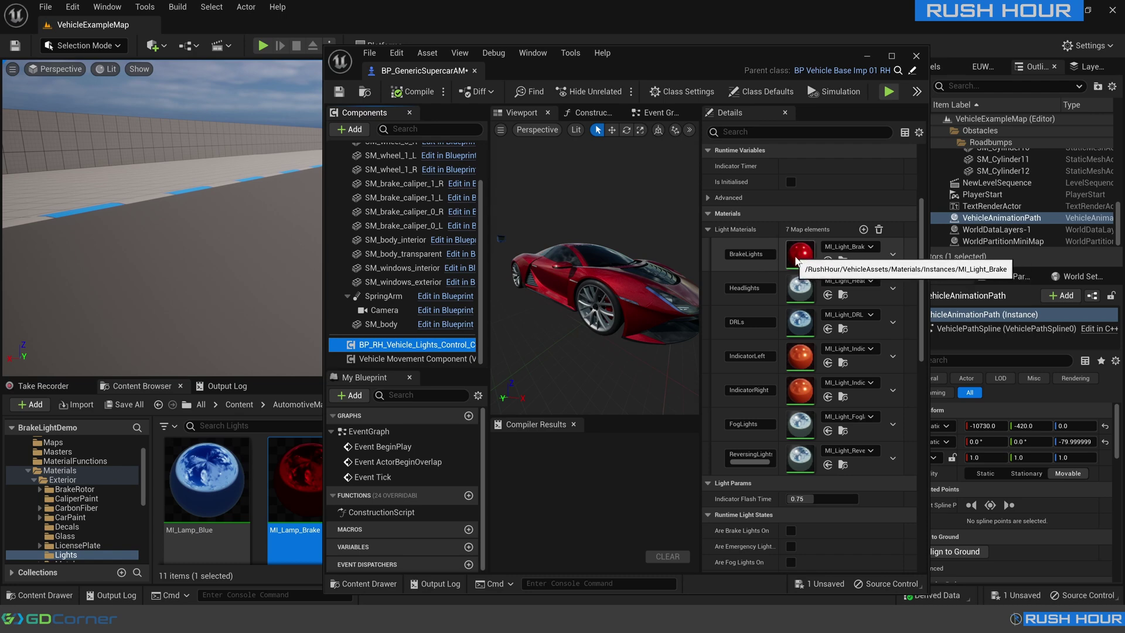
Assign MI_Lamp_Blue to DRLs, Red to both indicators, Brake to BrakeLights, White to head and reversing lights
drag(705, 68, 850, 56)
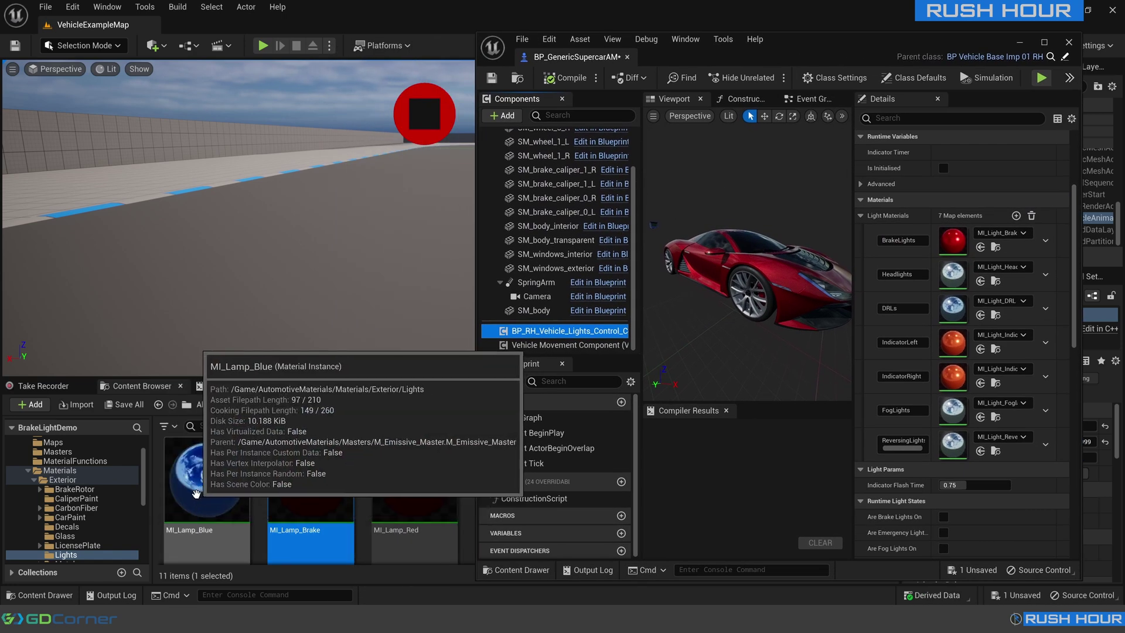
drag(193, 498, 948, 310)
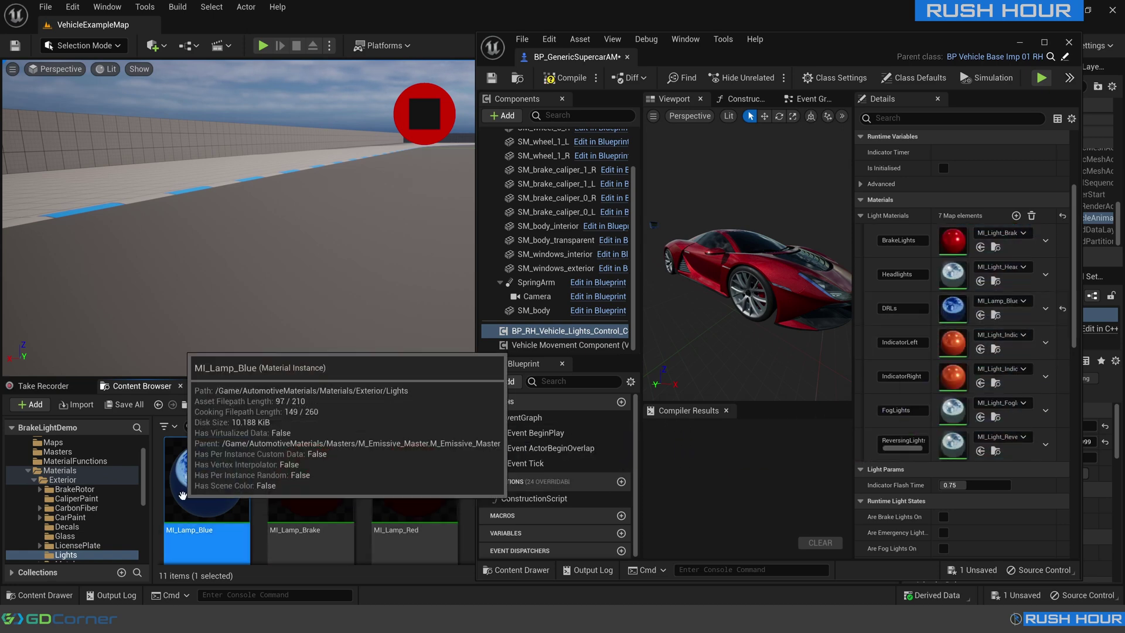
drag(205, 486, 224, 505)
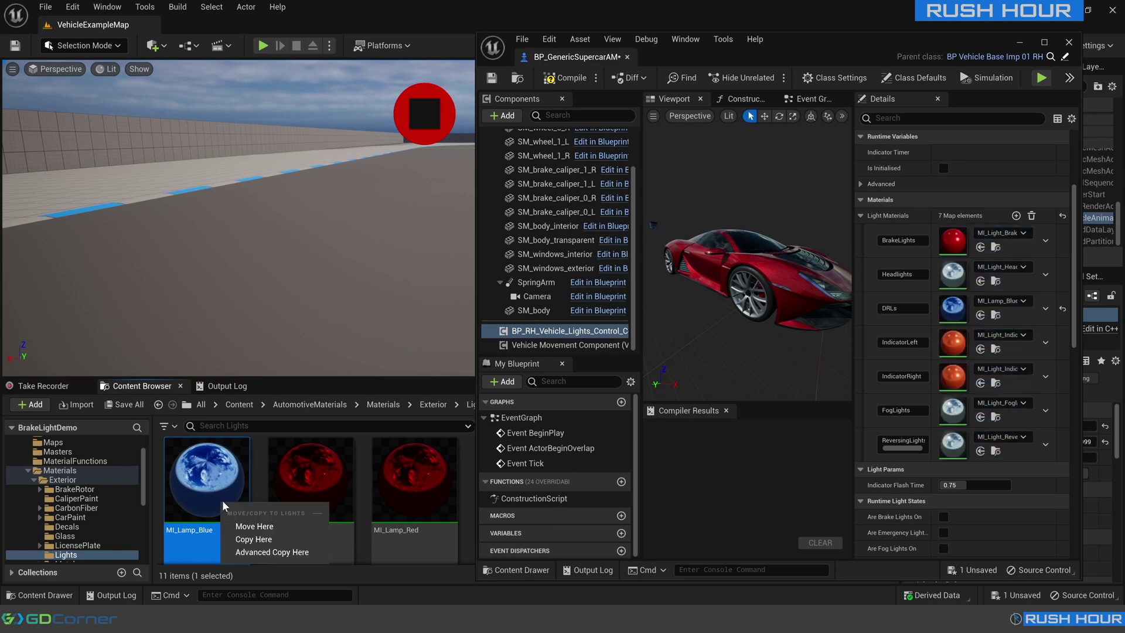
drag(437, 485, 949, 343)
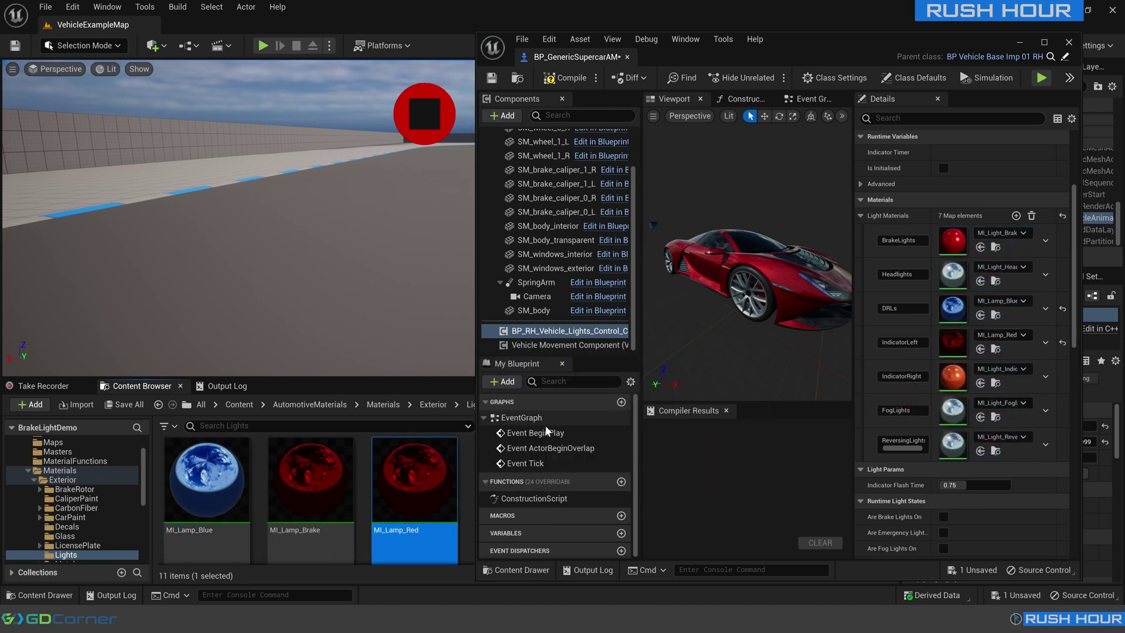
drag(546, 443, 961, 398)
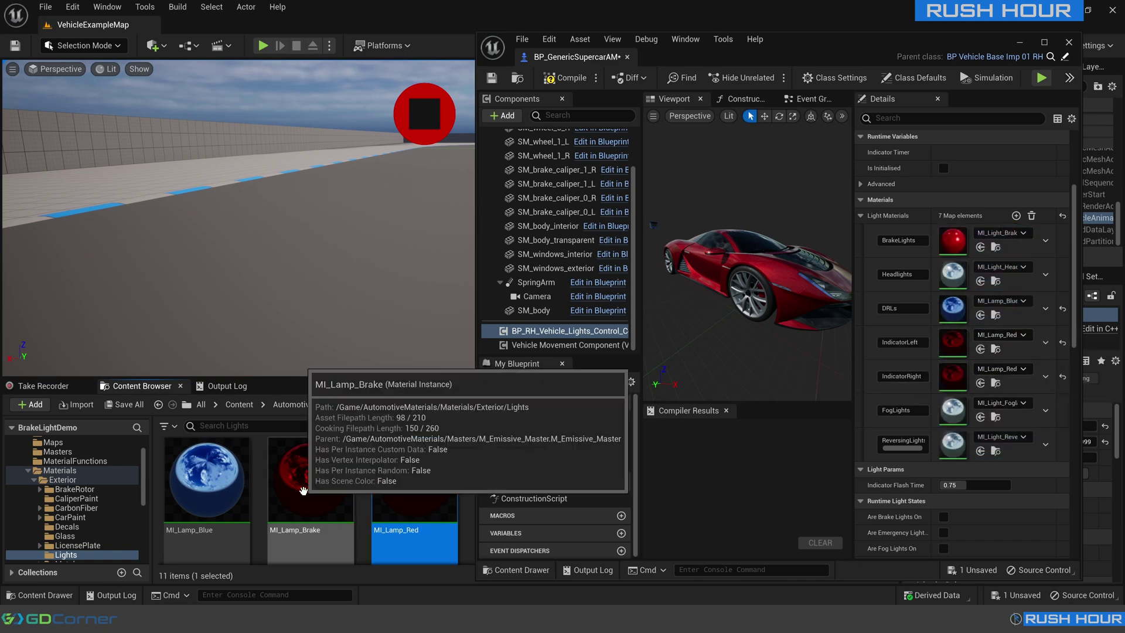
drag(310, 486, 948, 240)
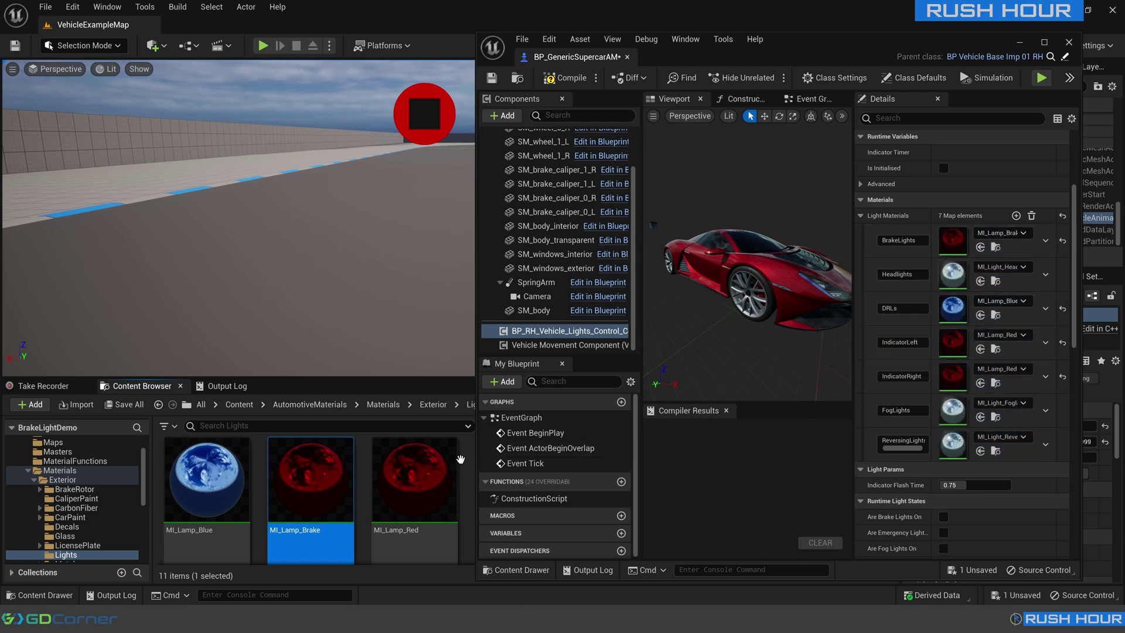
drag(761, 56, 822, 51)
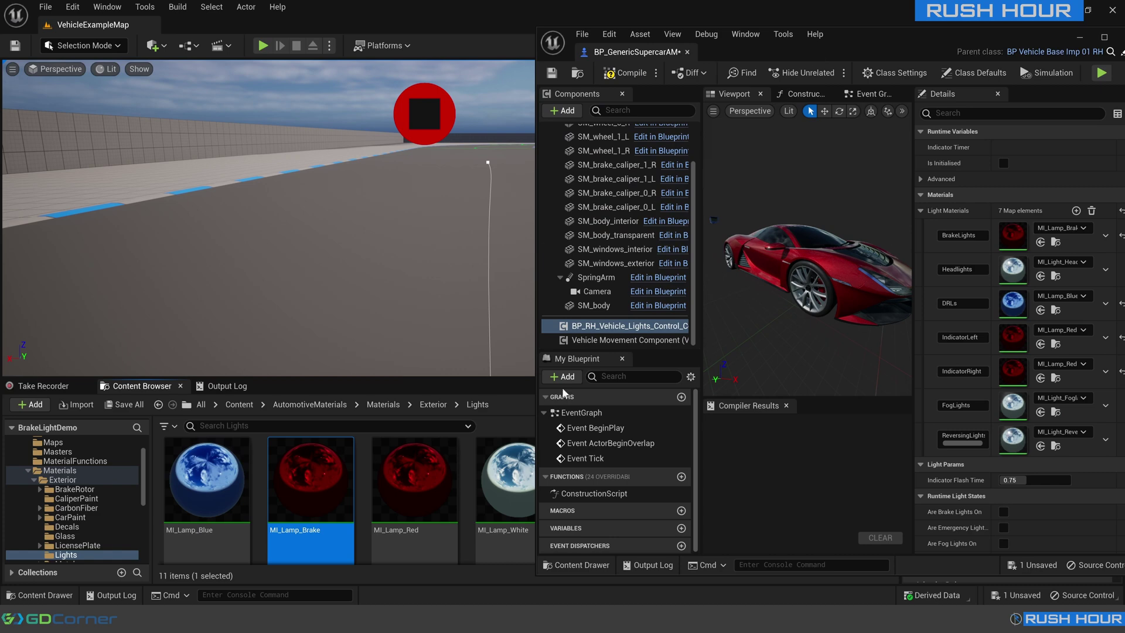
drag(504, 486, 1012, 440)
Compile and save the BP_GenericSupercarAM Blueprint
drag(820, 52, 711, 54)
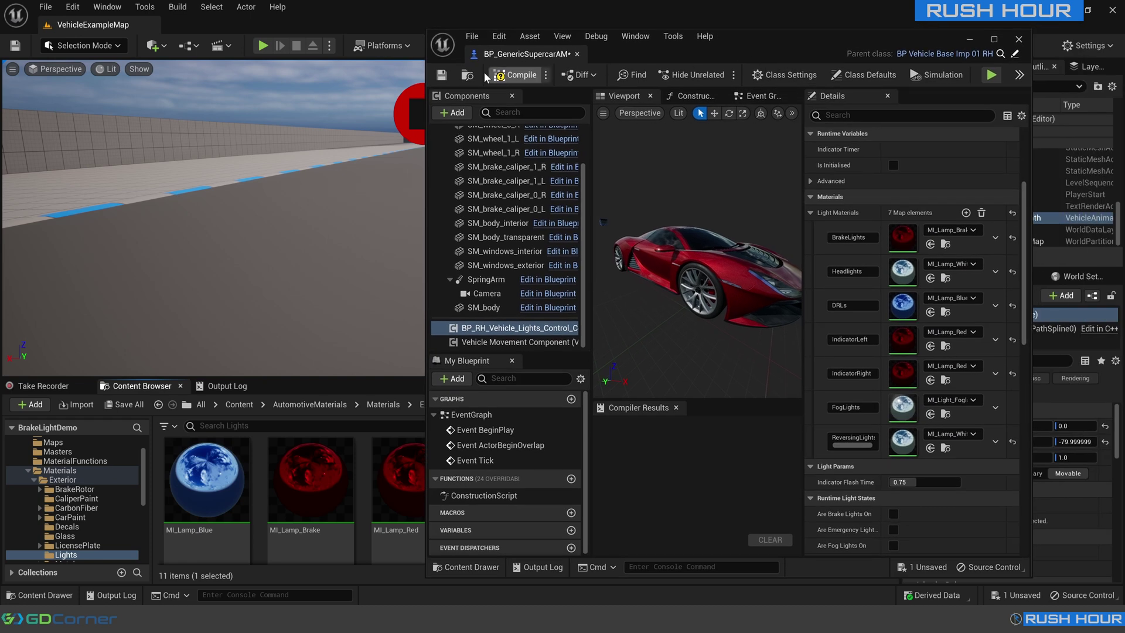
click(526, 77)
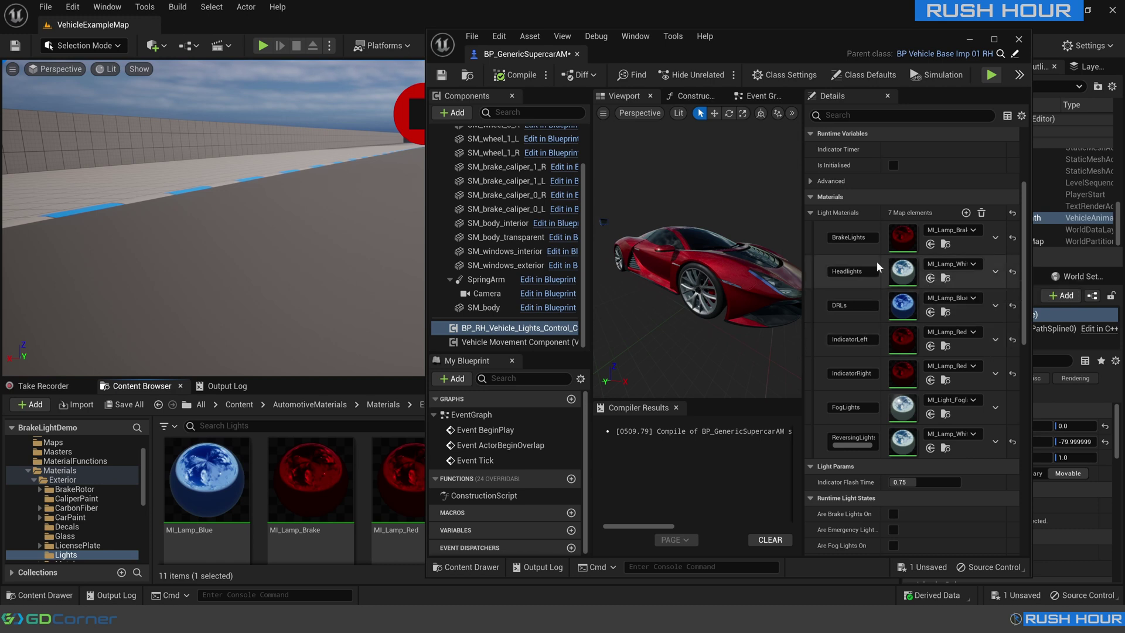
click(443, 77)
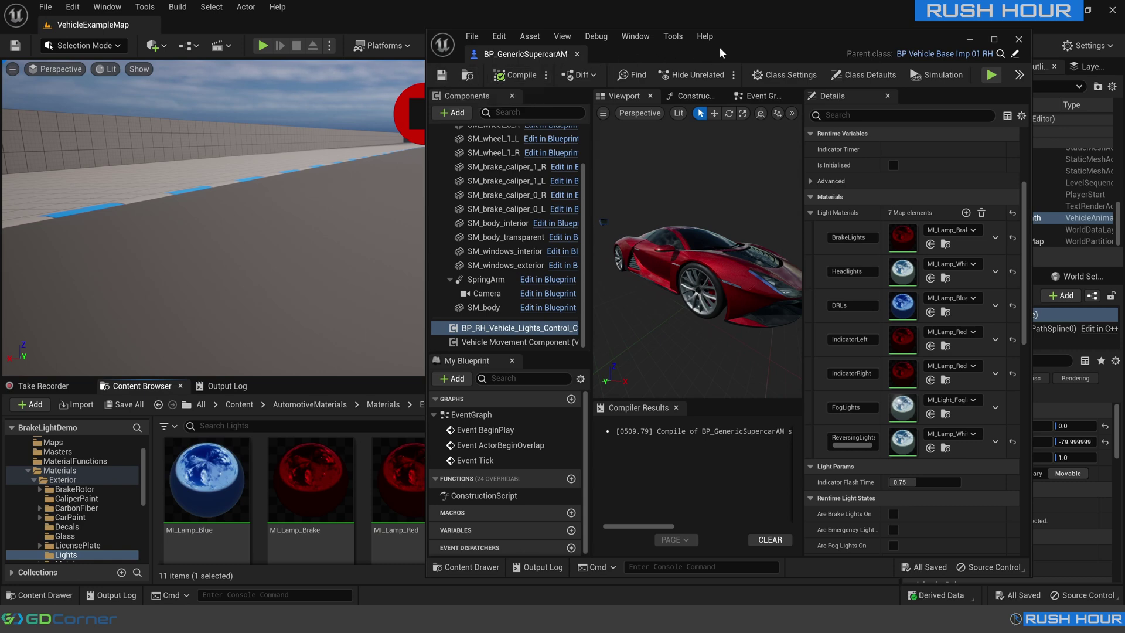
drag(719, 47, 645, 54)
Close the supercar Blueprint and set the path's vehicle type to BP_GenericSupercarAM
click(938, 47)
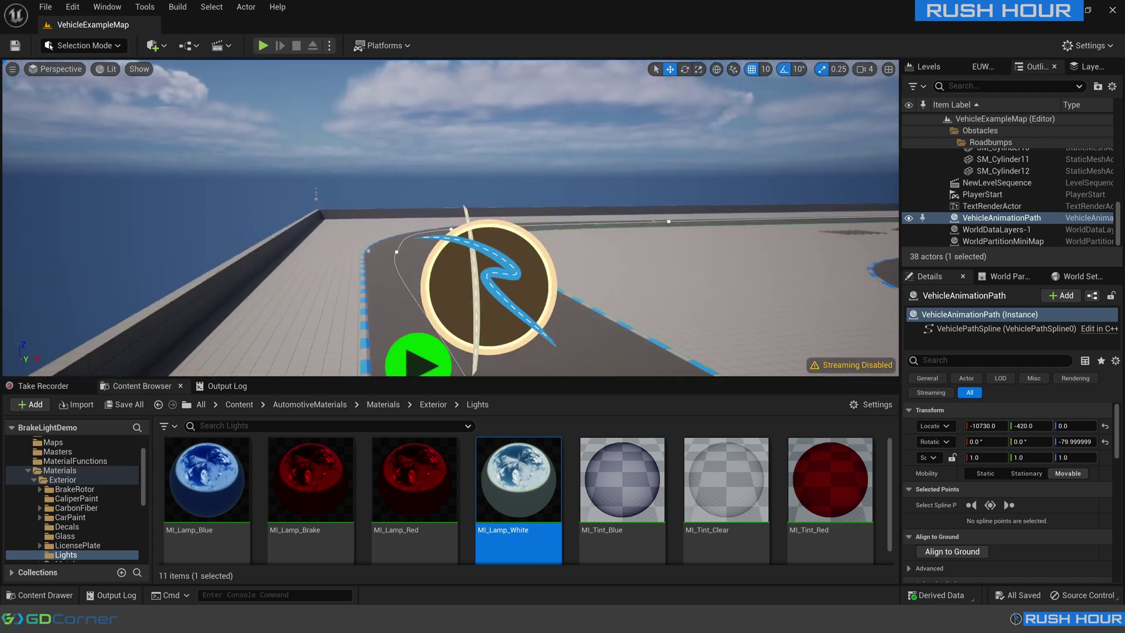
scroll(961, 553, down, 8)
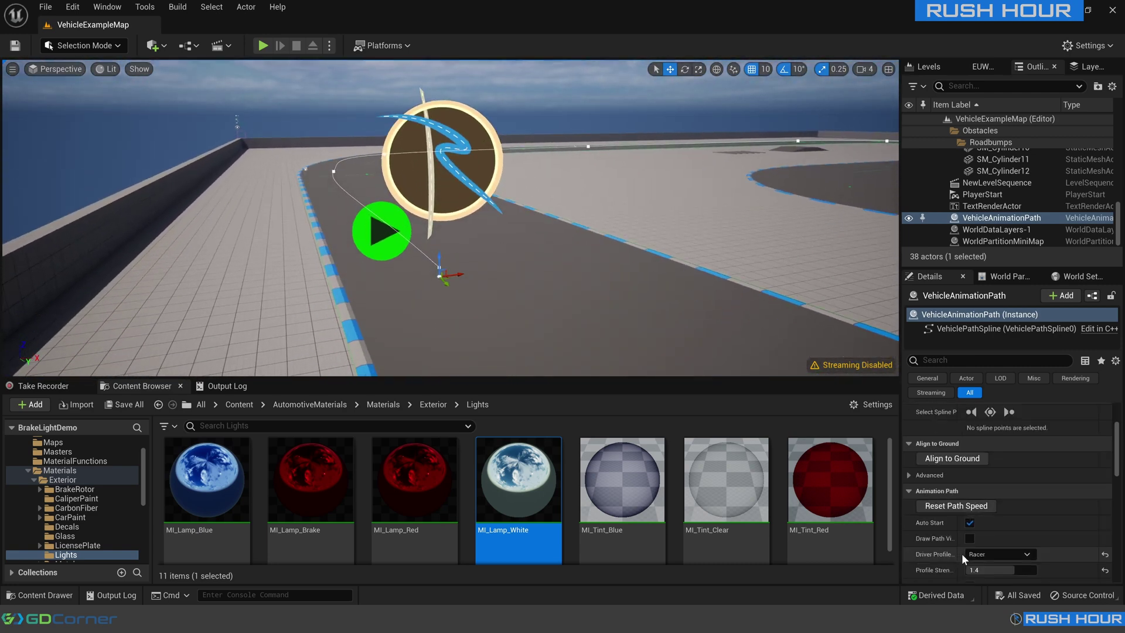
click(1013, 505)
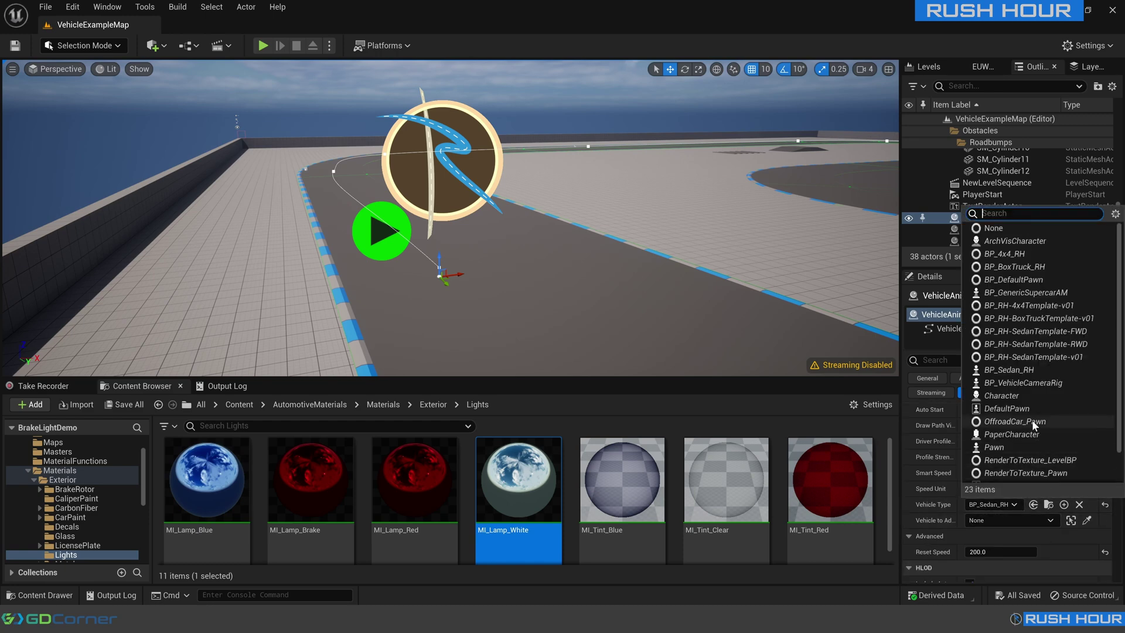
click(1034, 293)
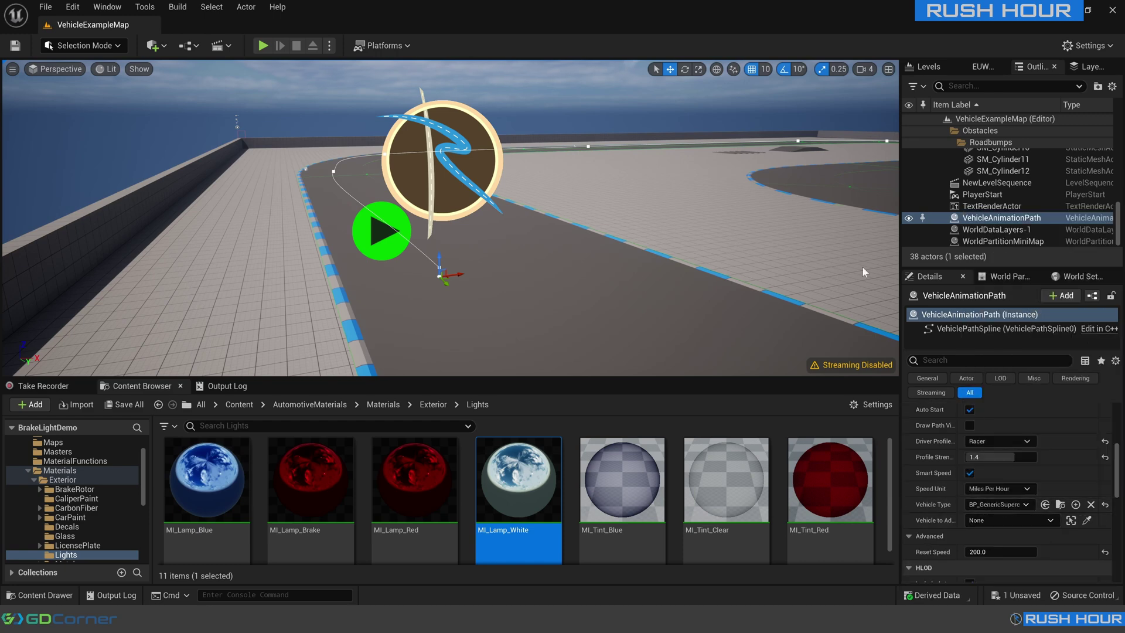
Test-drive the supercar in Play mode, accelerating, steering right and braking, then end the session
click(263, 45)
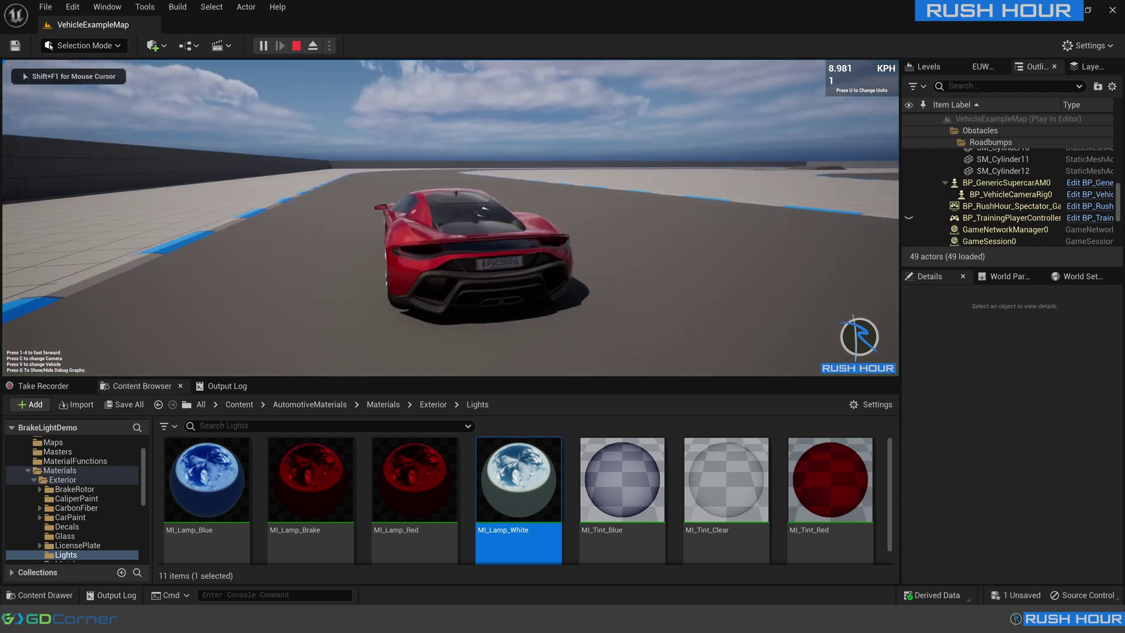
key(w)
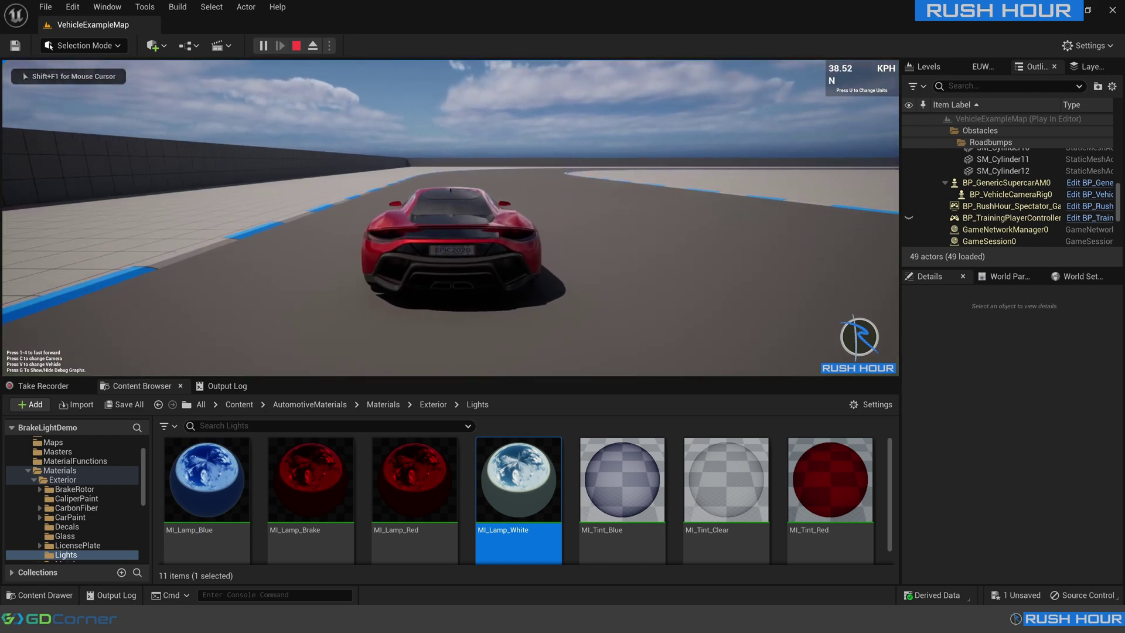
key(w)
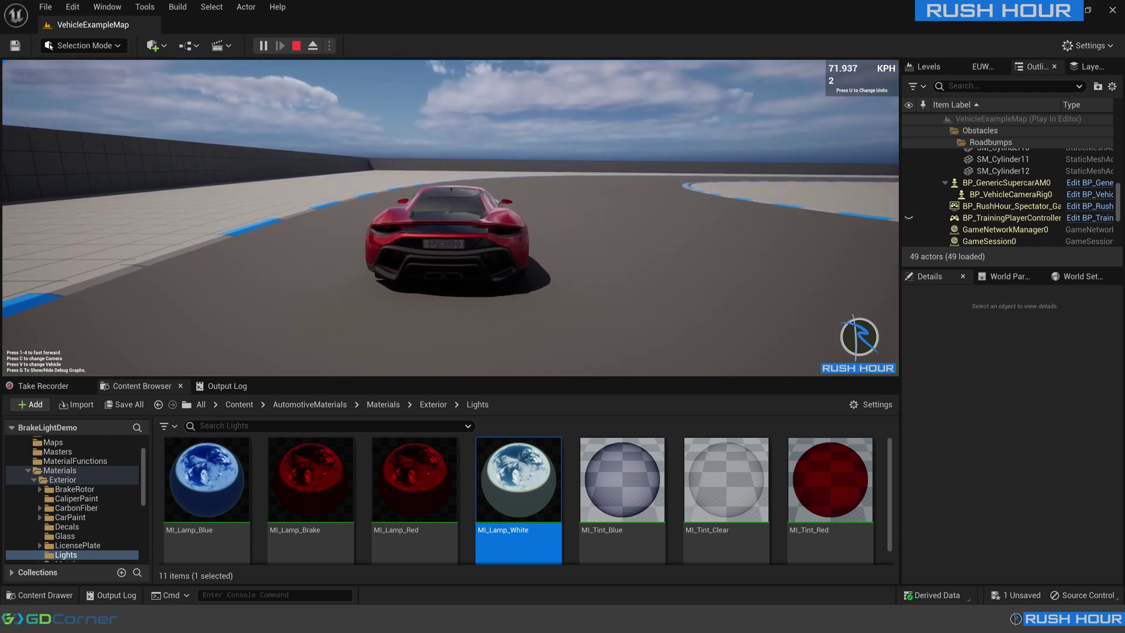
key(d)
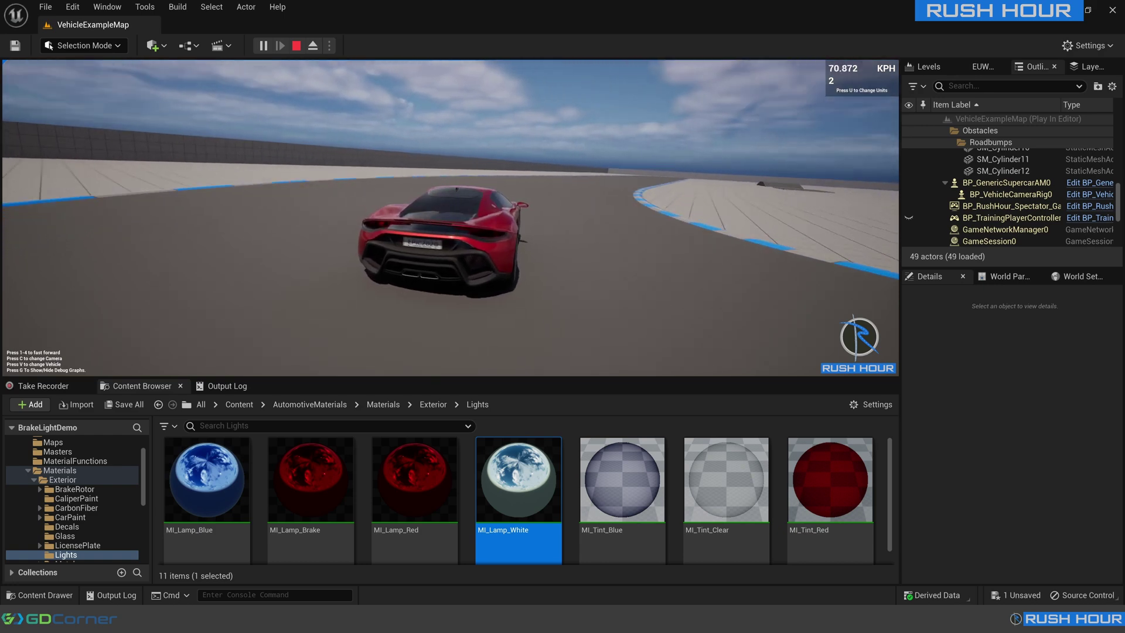
key(w)
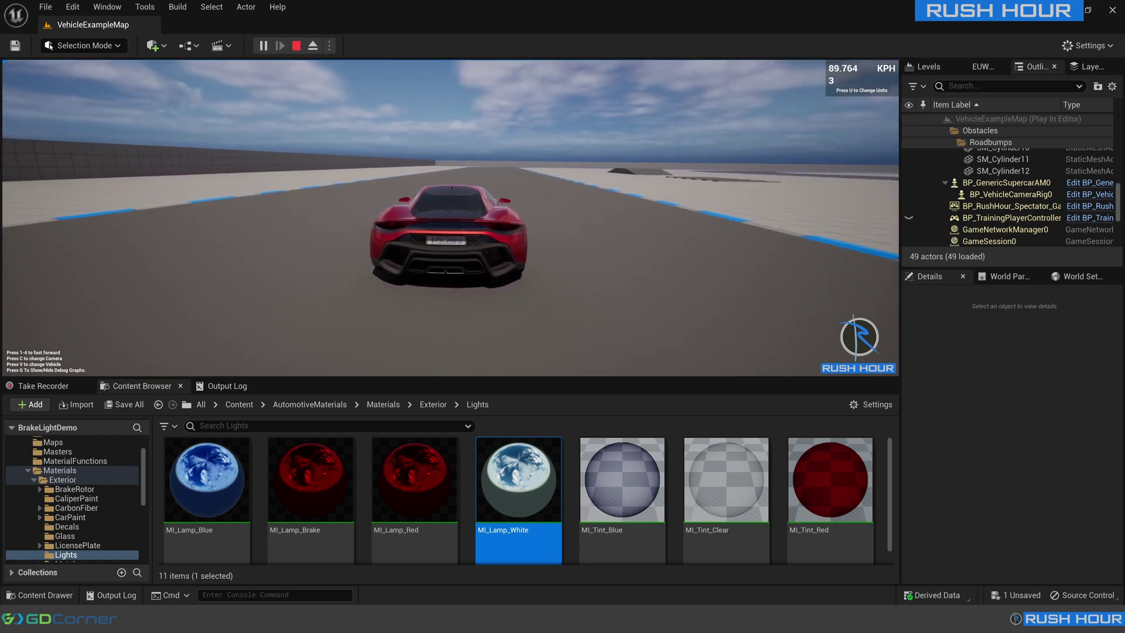
key(w)
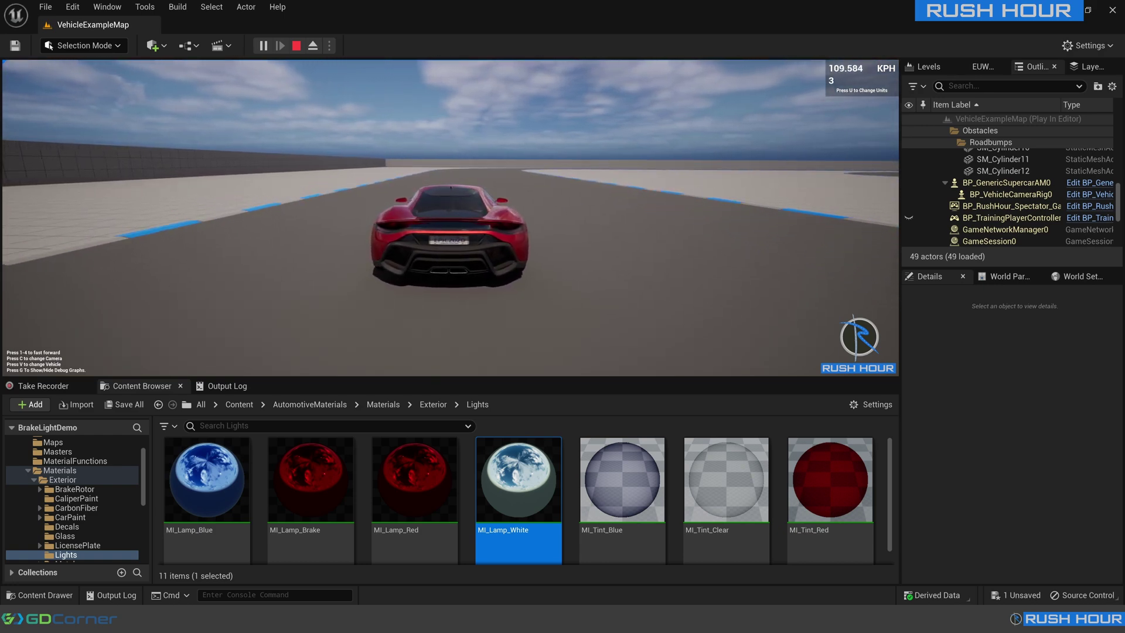
key(s)
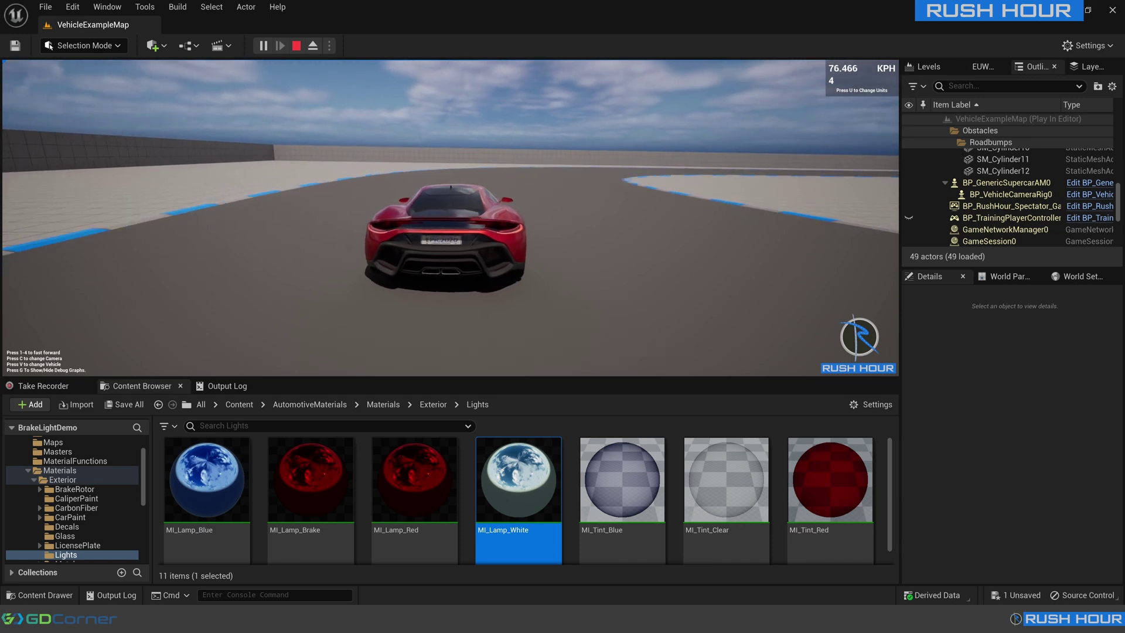
key(Escape)
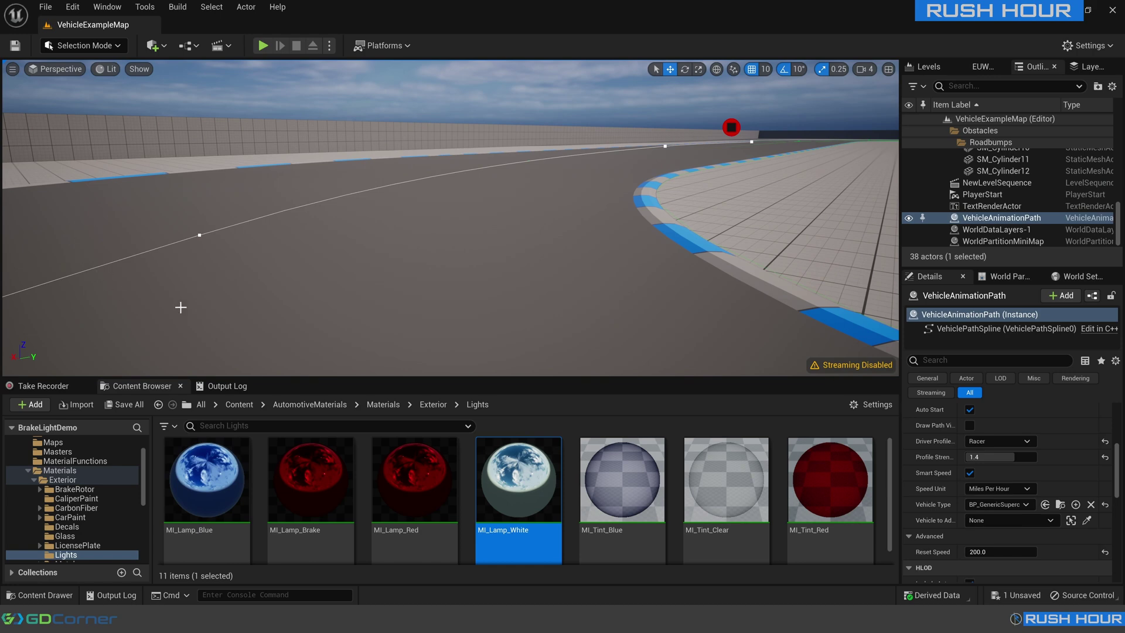
Start Play mode and add BP_GenericSupercarAM0 as a Take Recorder source
click(263, 46)
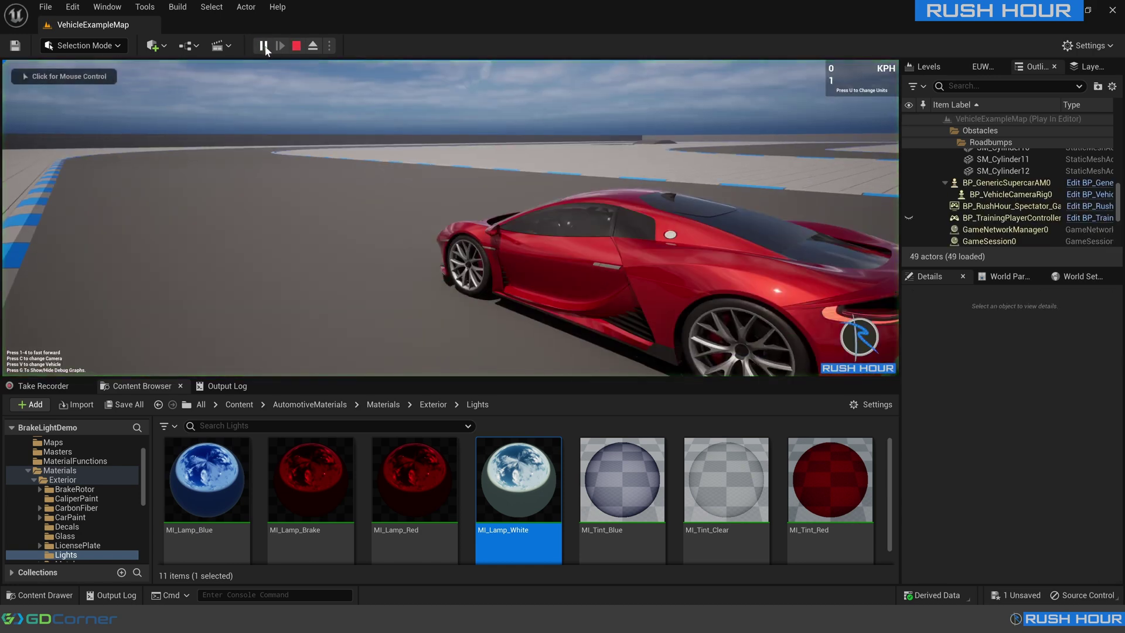
click(48, 387)
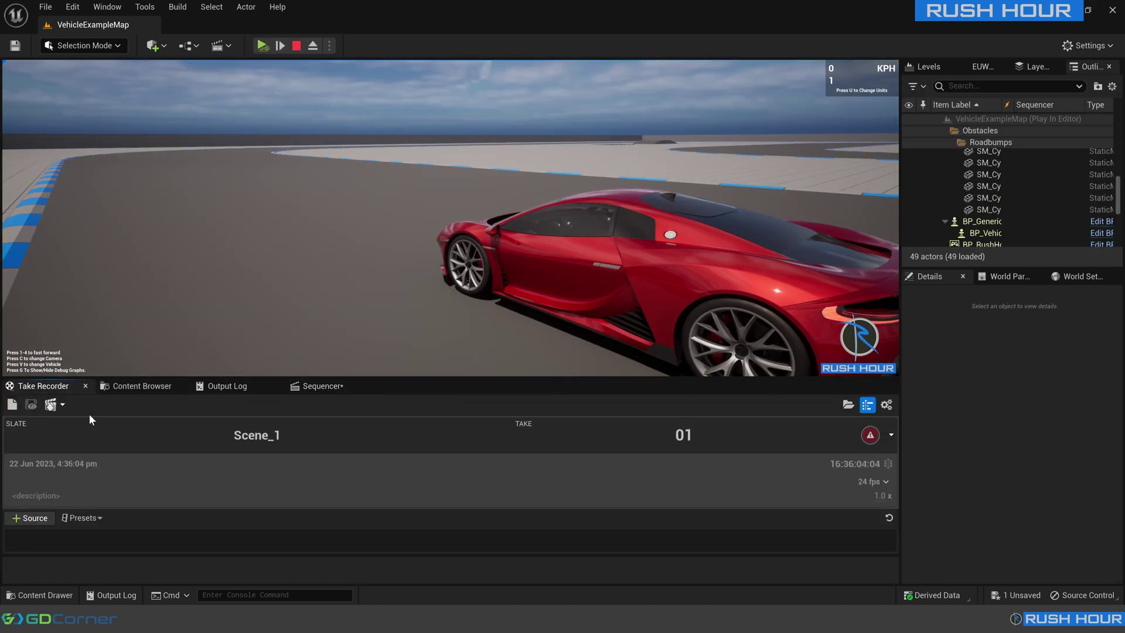
click(31, 518)
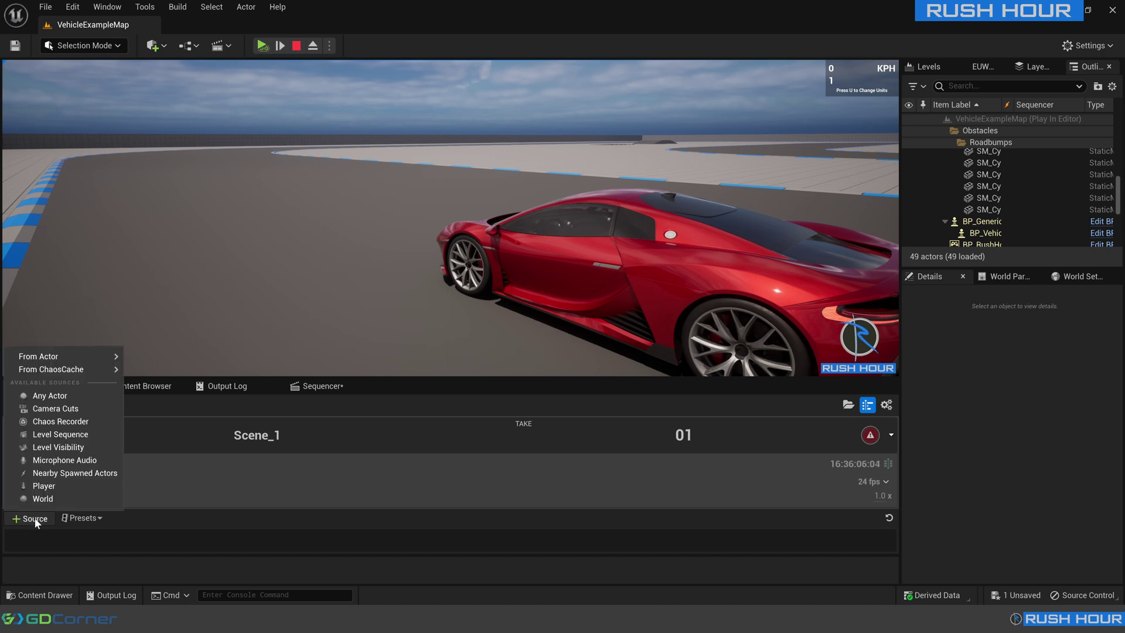
mouse_move(75, 357)
click(199, 403)
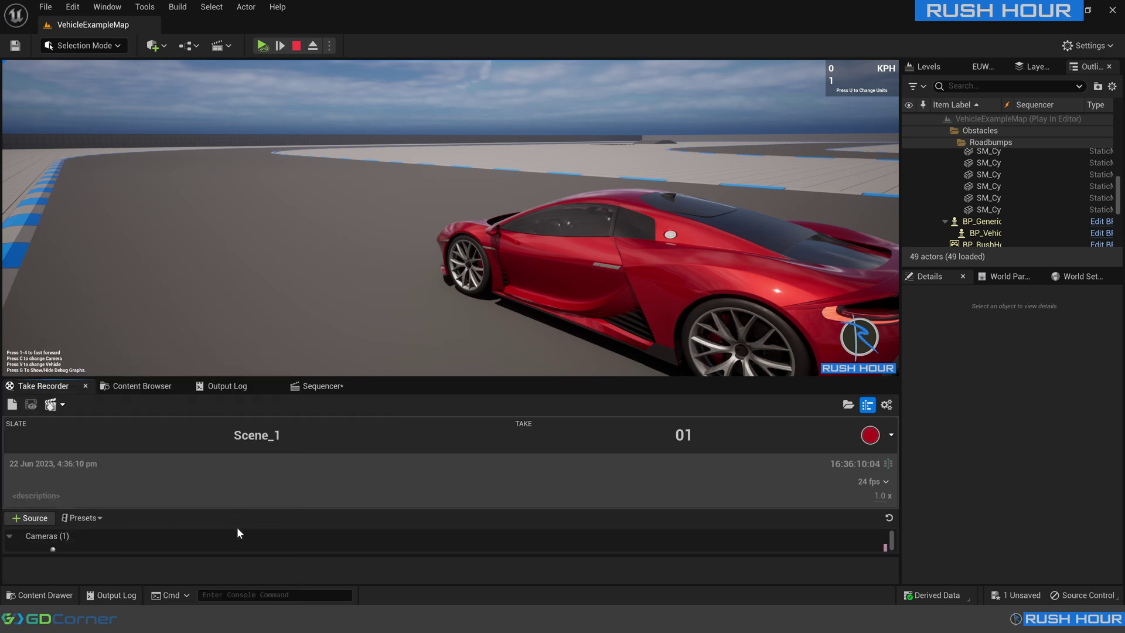
drag(293, 378, 293, 268)
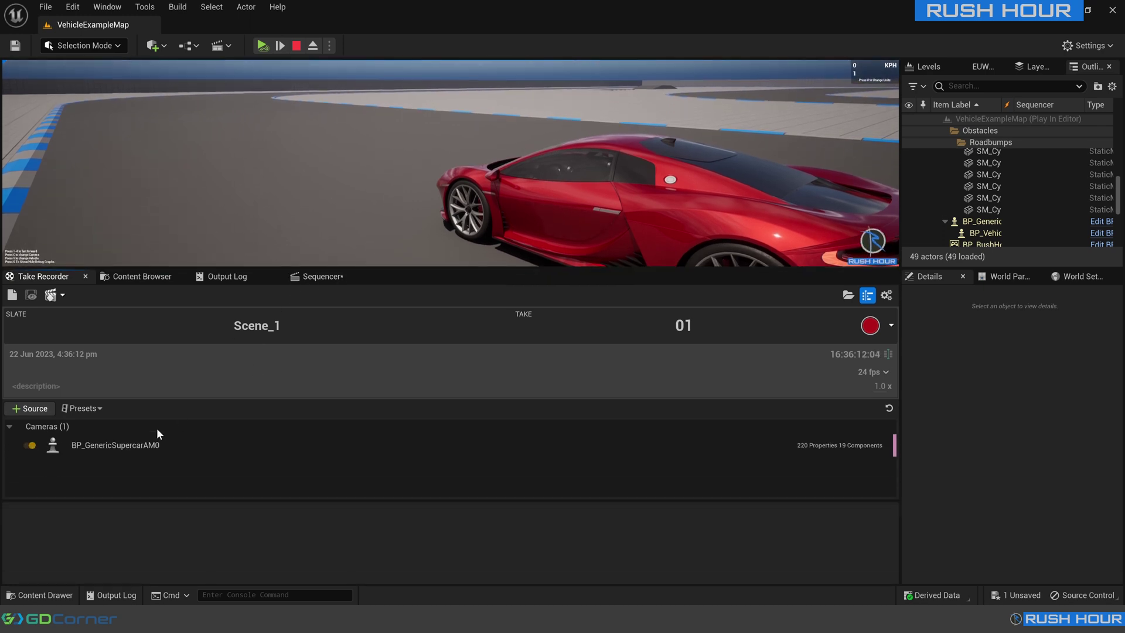
Disable Remove Root Animation on the supercar source, then record a take while driving
click(133, 445)
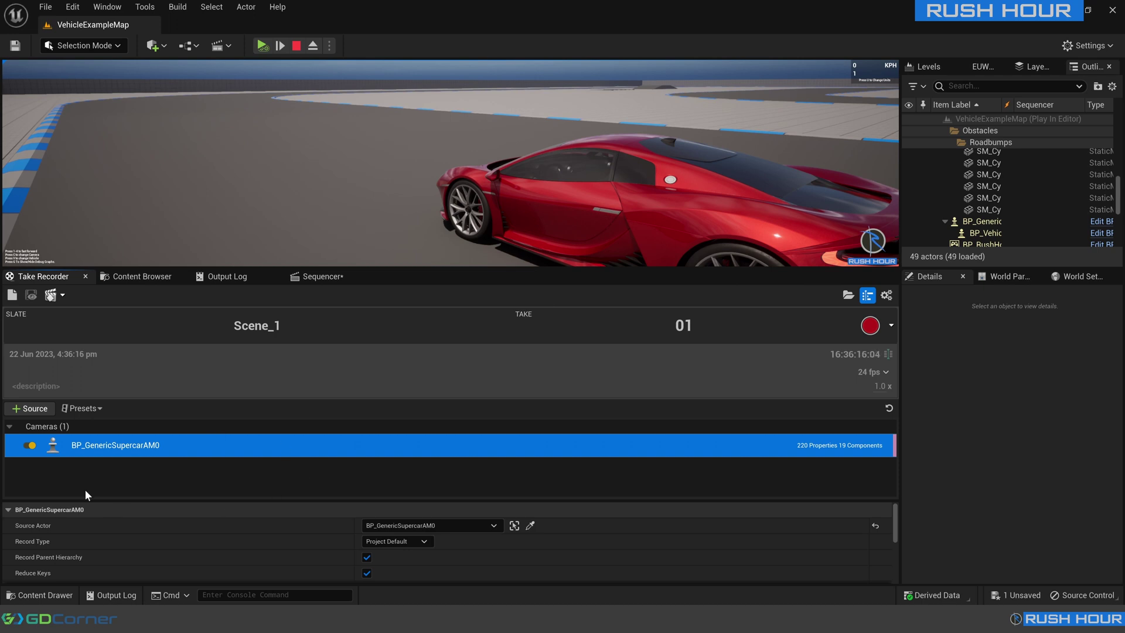
scroll(200, 552, down, 10)
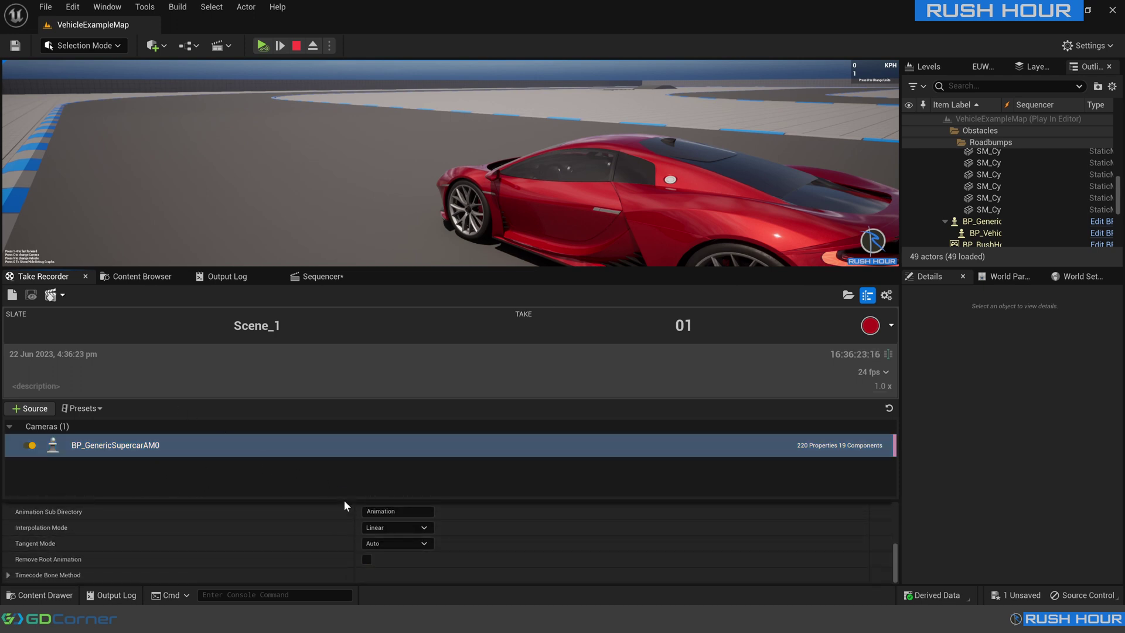
click(367, 559)
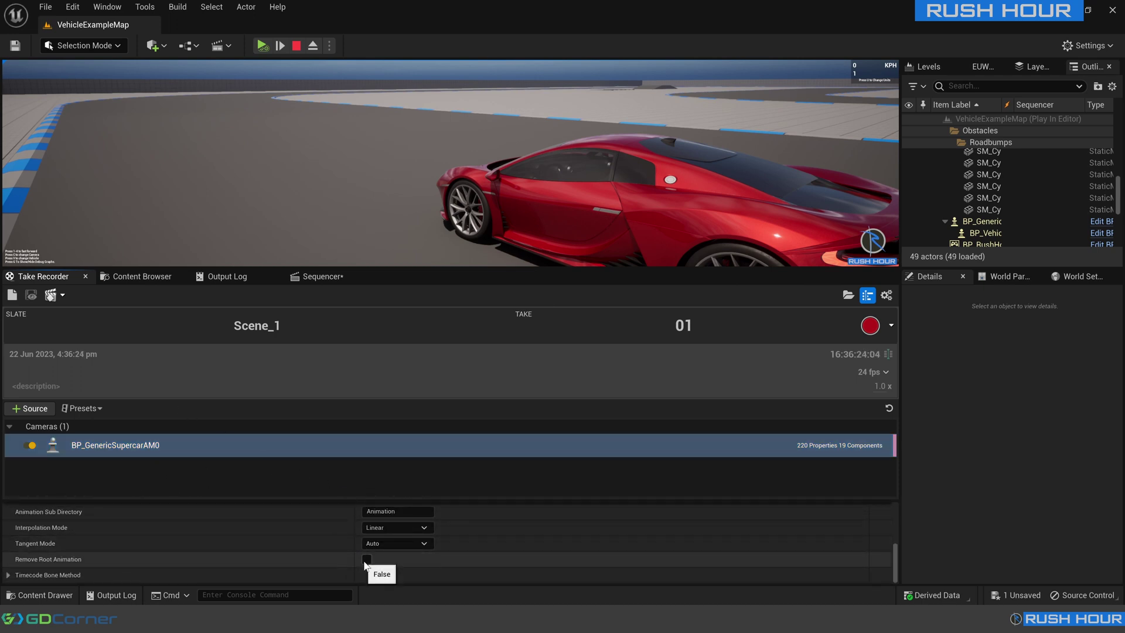
click(871, 326)
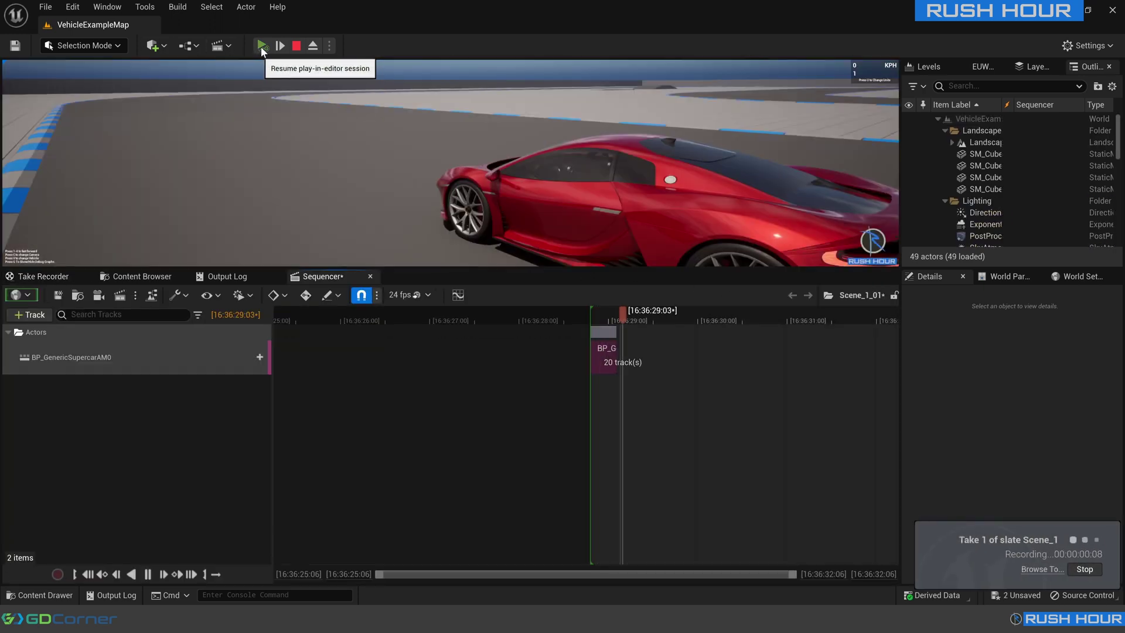
click(261, 53)
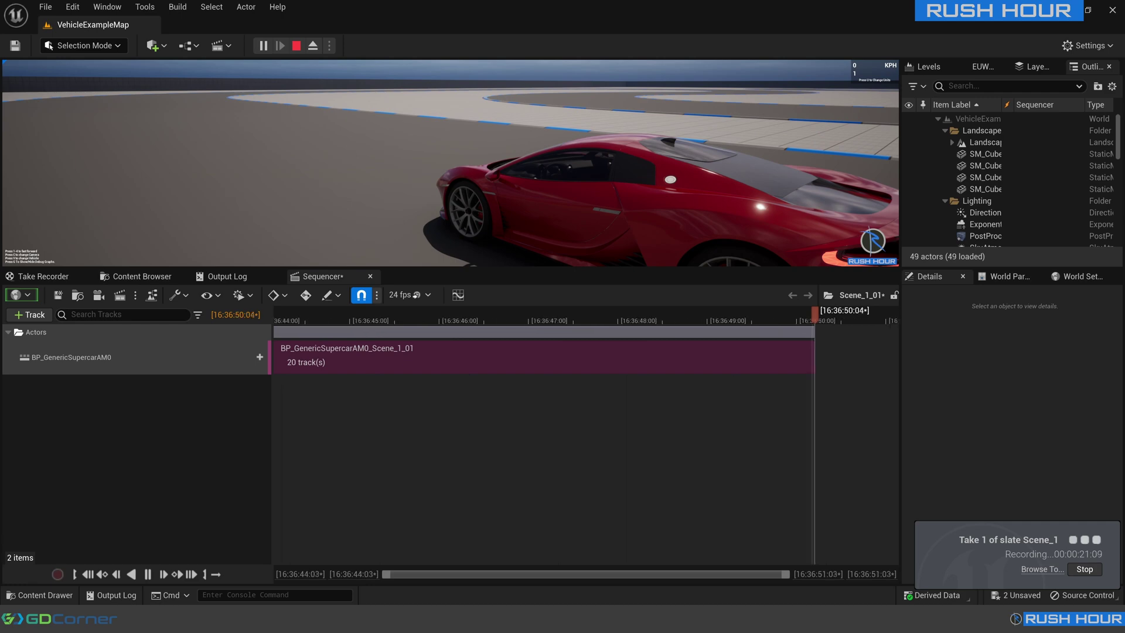
key(Escape)
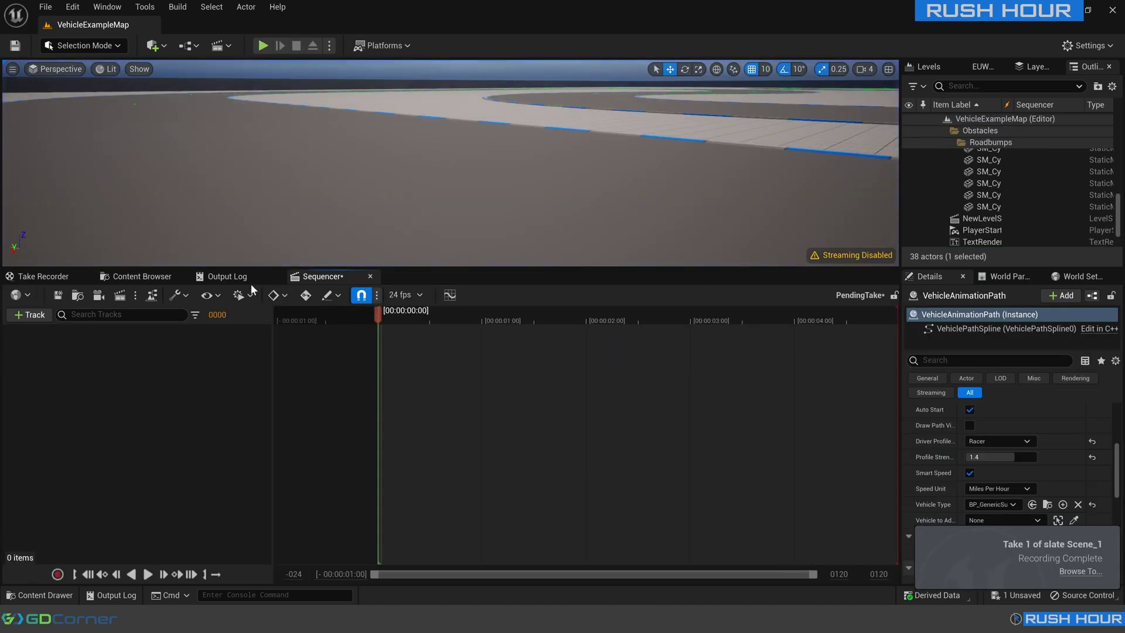
Open the Scene_1_01 take from Cinematics/Takes/2023-06-22 and its supercar subsequence
click(129, 276)
scroll(84, 358, up, 3)
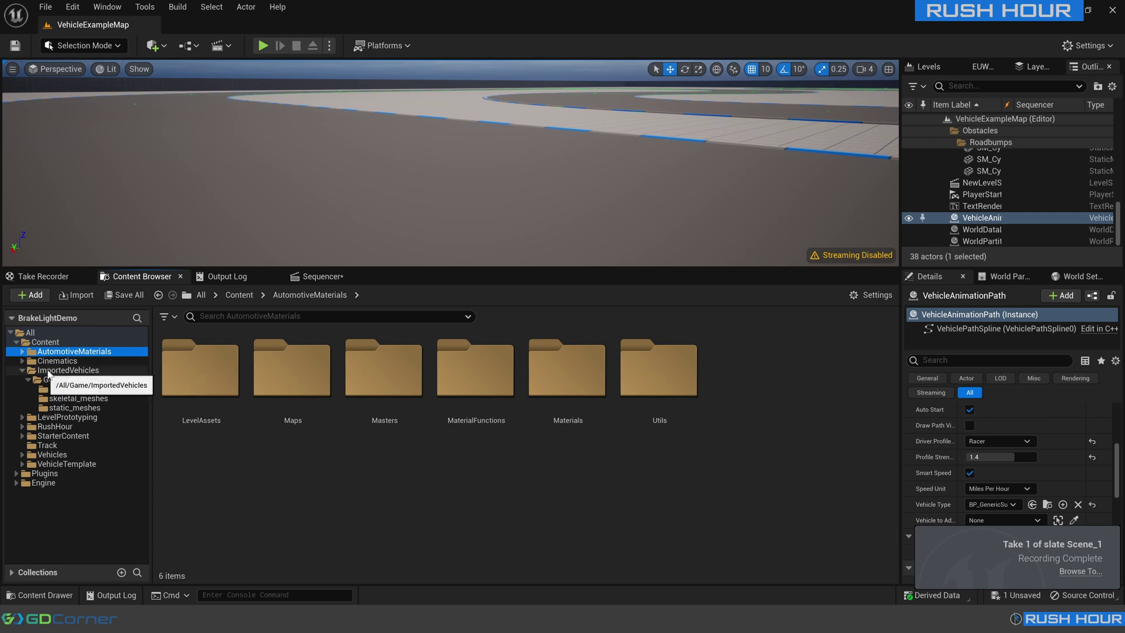
click(57, 360)
double_click(200, 372)
double_click(213, 398)
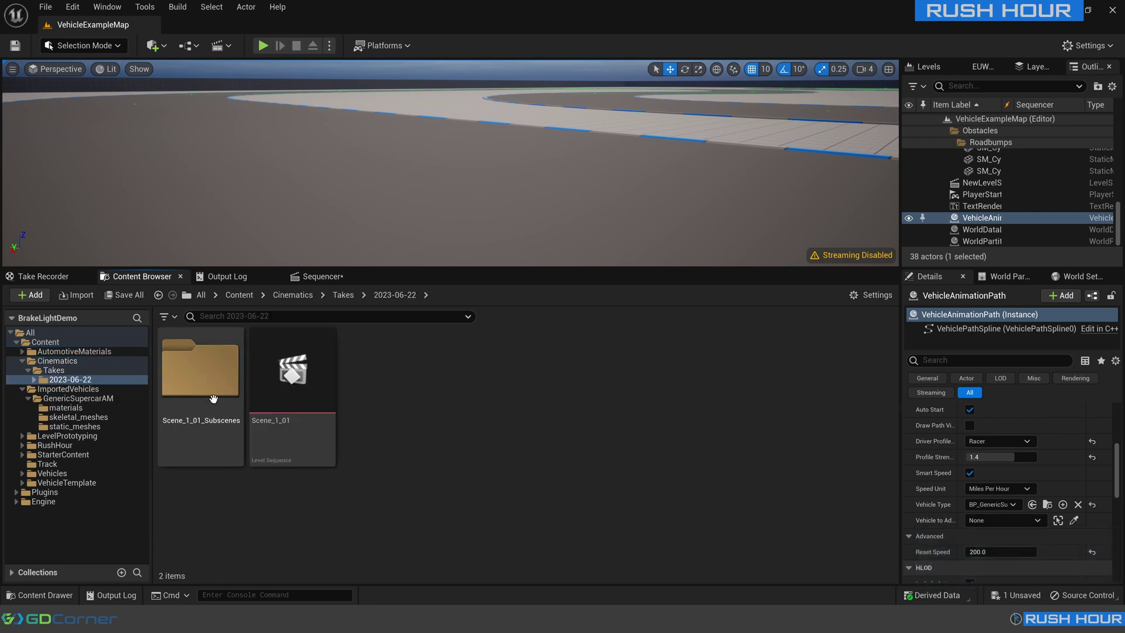
mouse_move(273, 404)
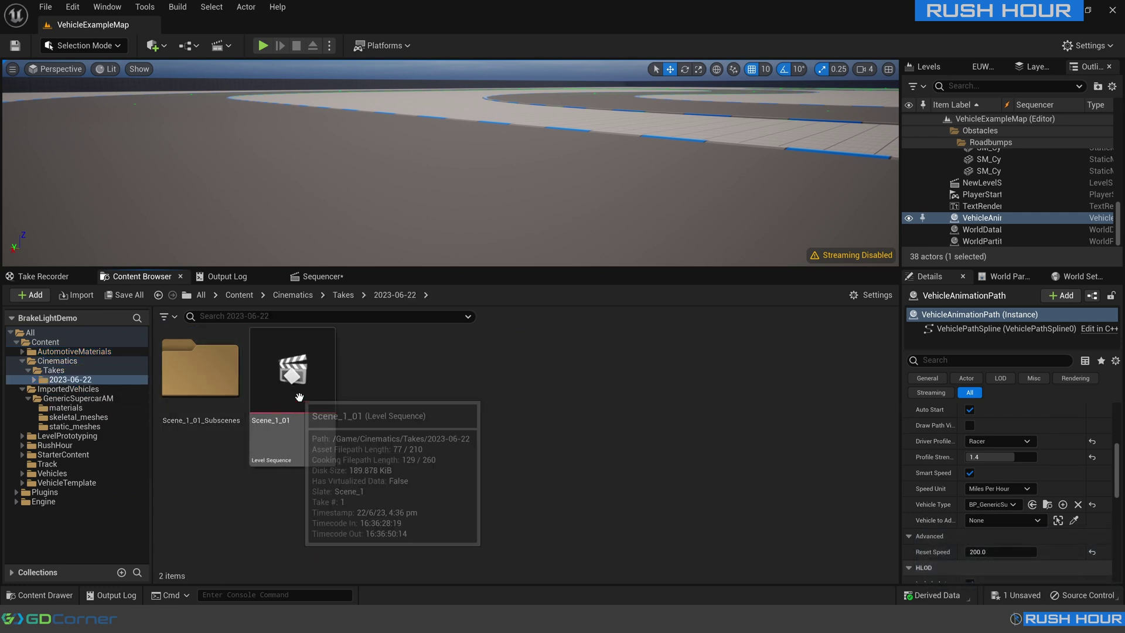
double_click(299, 397)
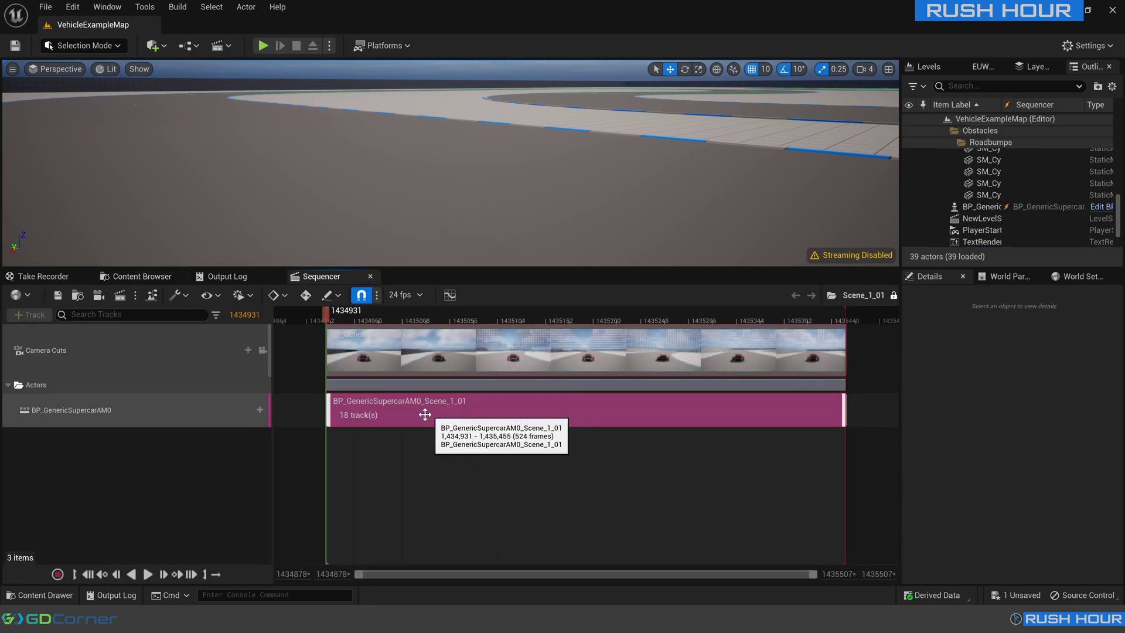
double_click(401, 415)
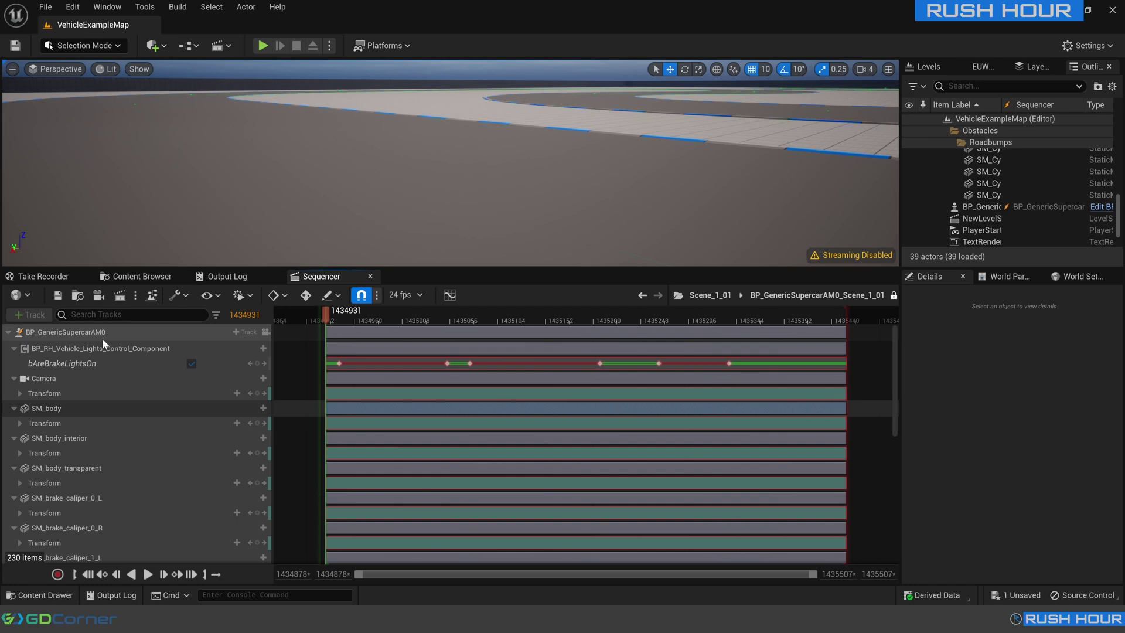
Unlock the subsequence, turn off Simulate Physics on VehicleMesh, and save it
click(894, 296)
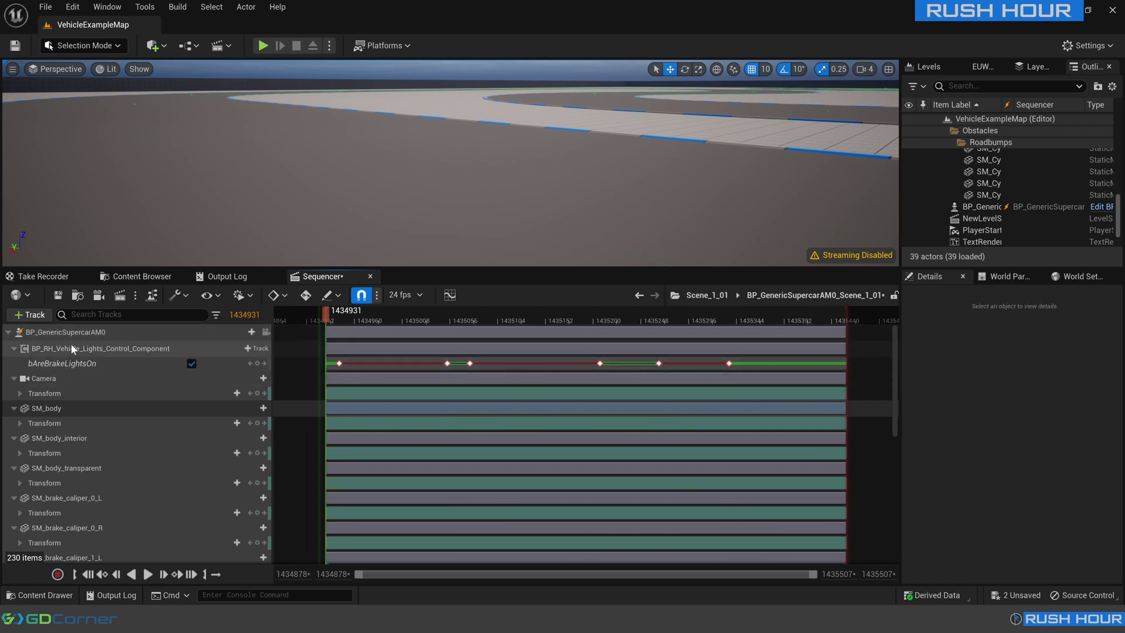
scroll(75, 370, down, 8)
scroll(69, 430, down, 3)
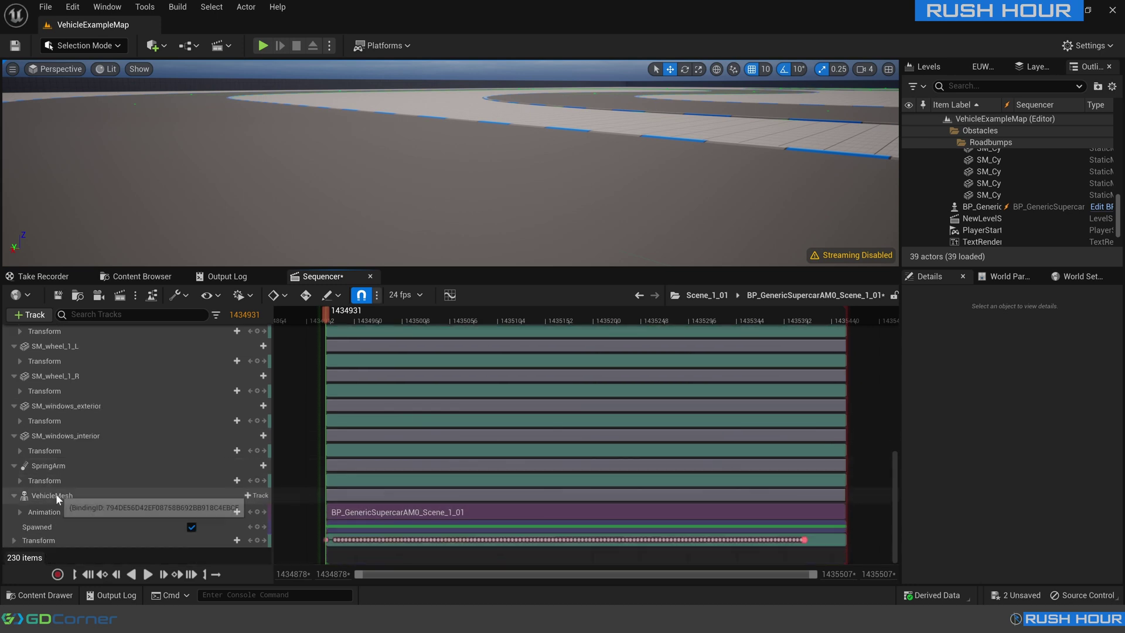
click(54, 495)
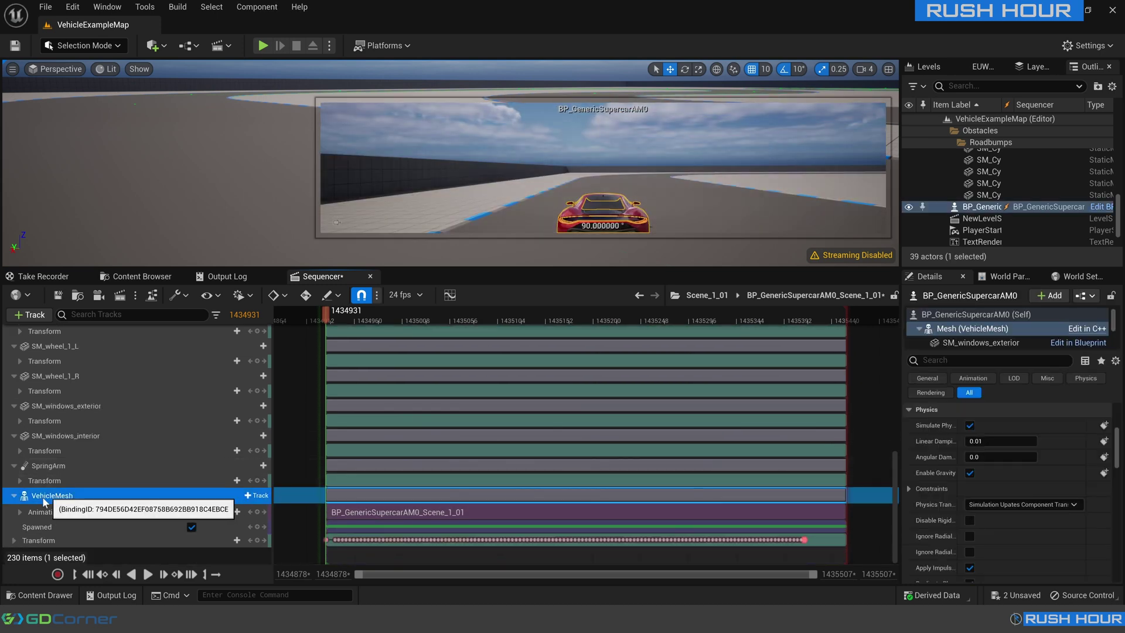
click(969, 425)
click(58, 295)
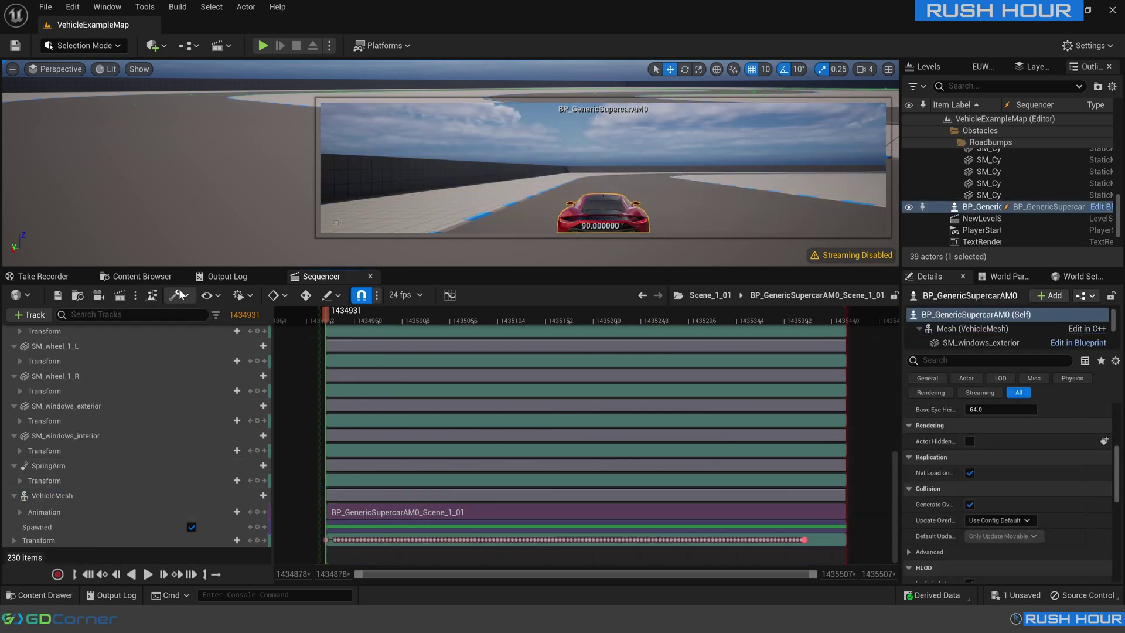
click(151, 277)
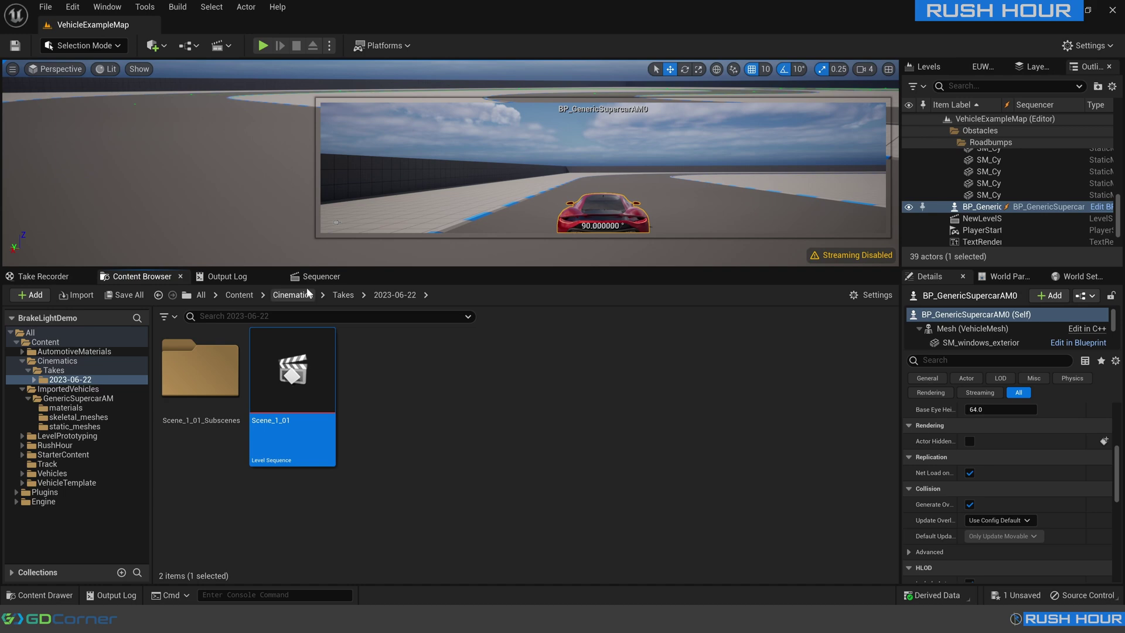
Close the take's sequence editor and return to the Content Browser
click(355, 281)
click(370, 276)
click(164, 276)
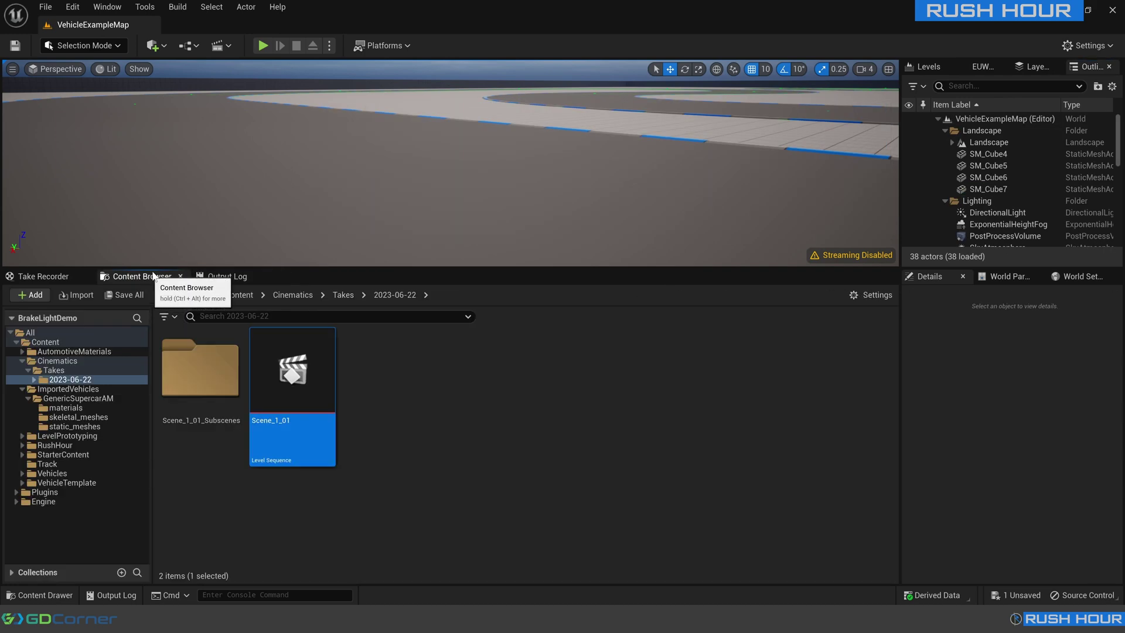
Create a level sequence named NewLevelSequenceDemo in the Cinematics folder
click(193, 51)
click(227, 47)
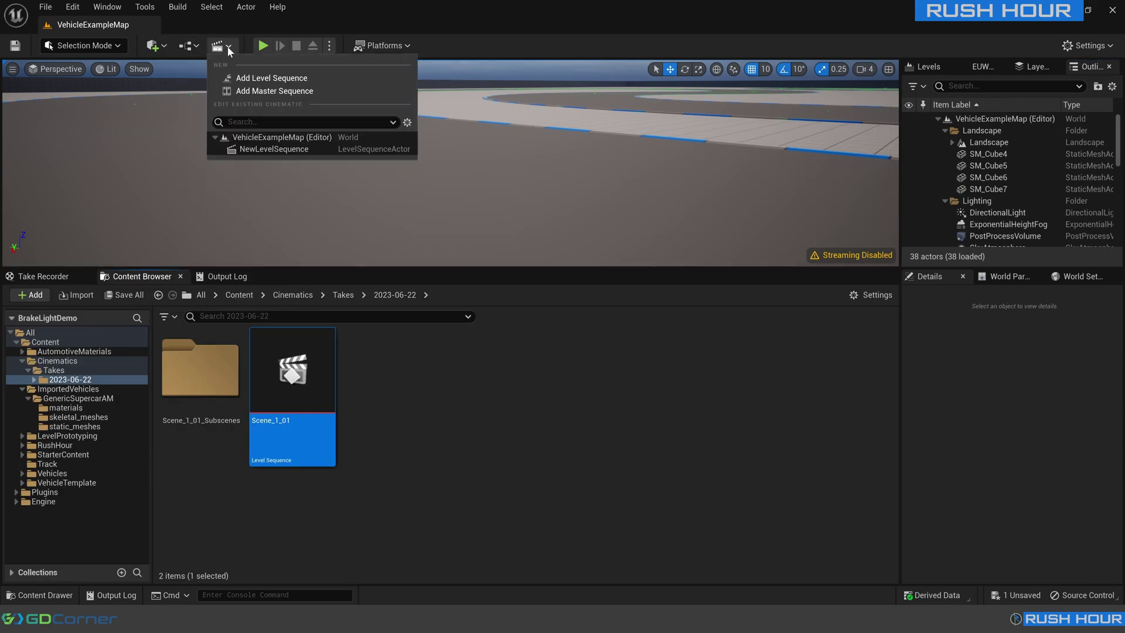
click(256, 82)
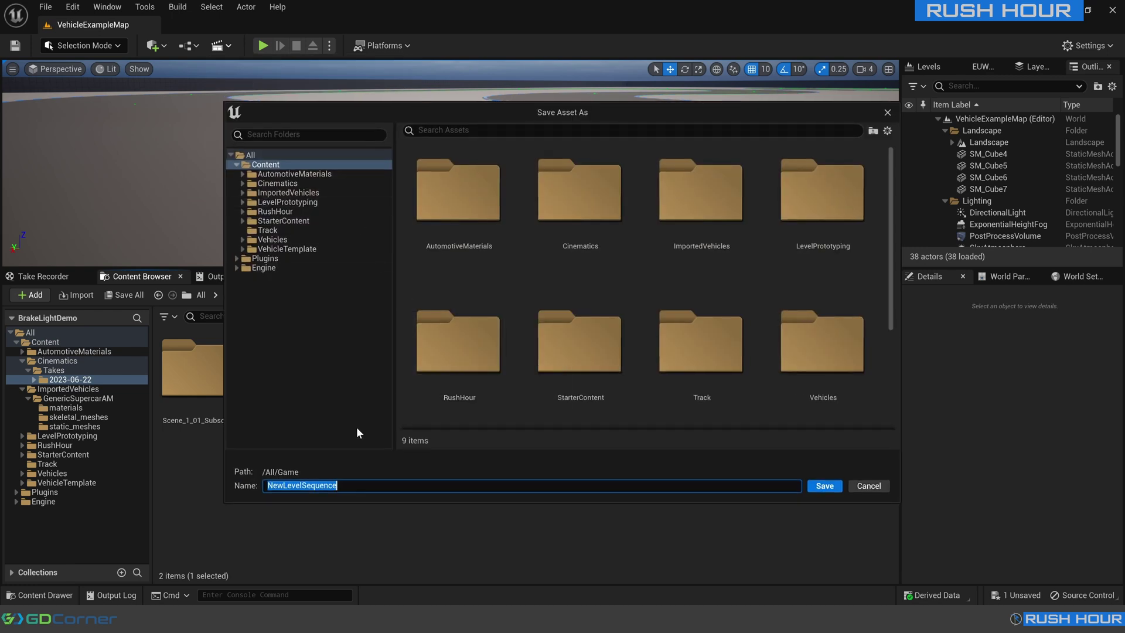
key(End)
text(Demo)
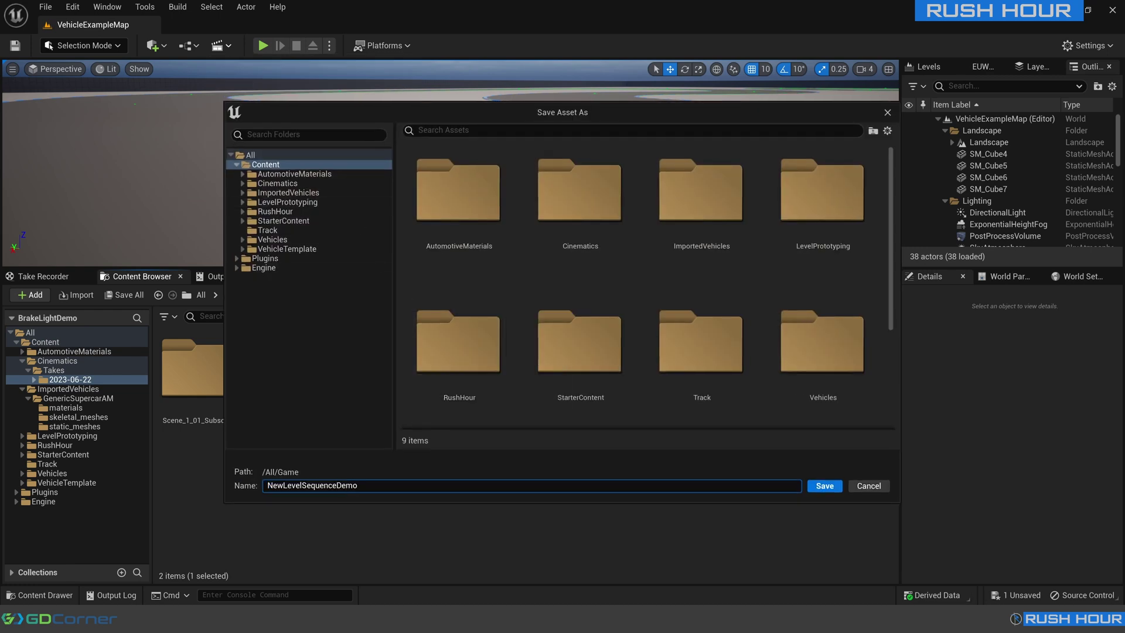
click(276, 184)
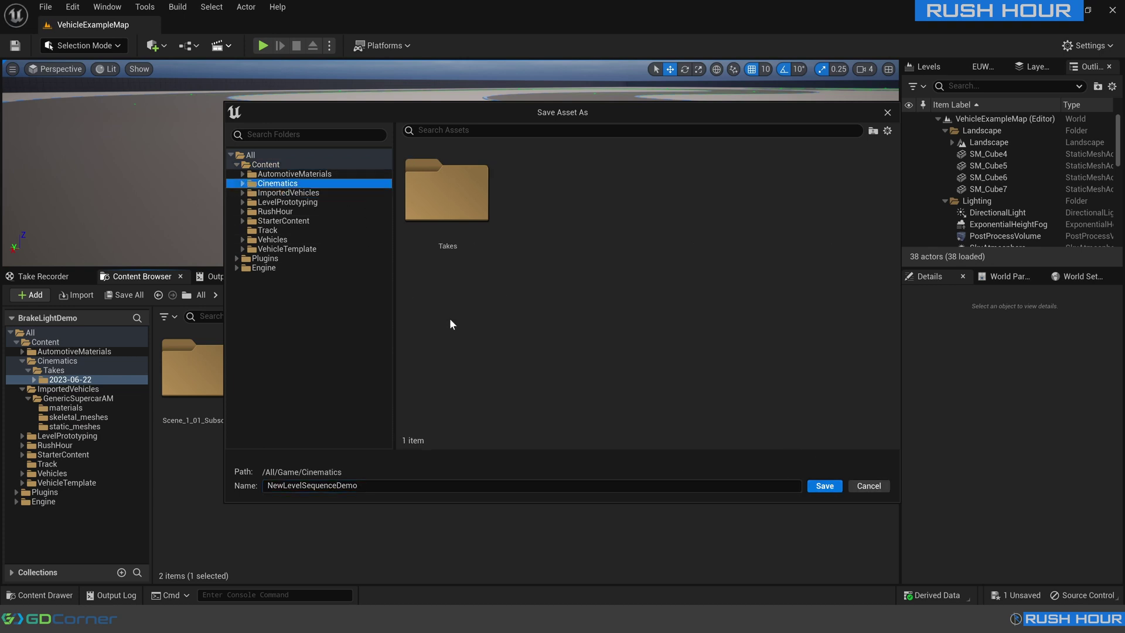
click(825, 486)
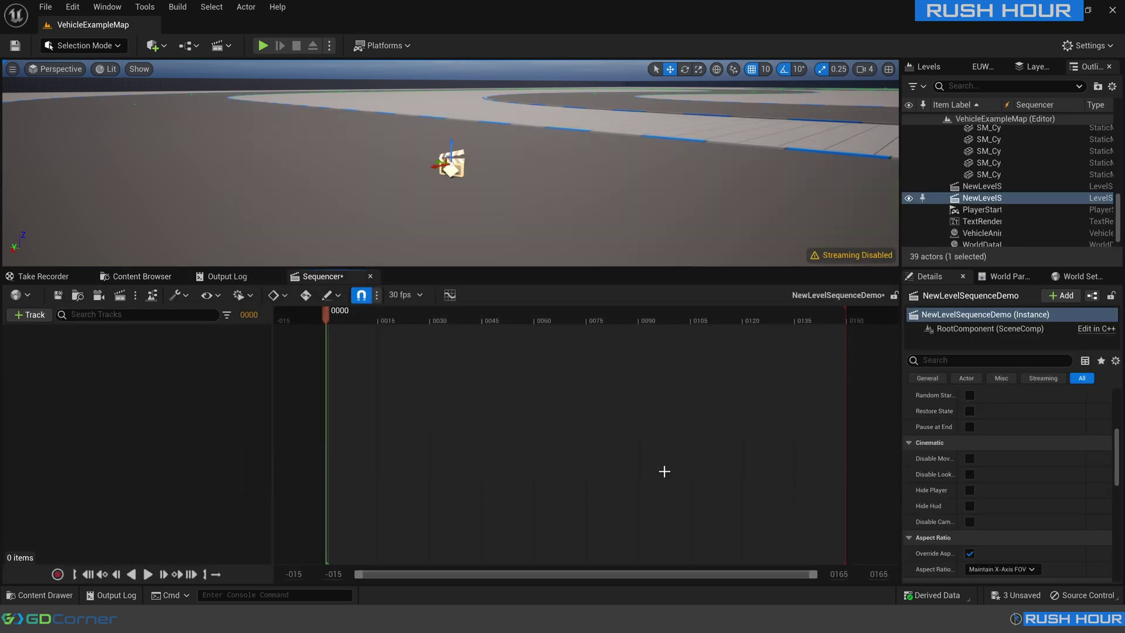
Add a Shots track holding the BP_GenericSupercarAM0_Scene_1_01 take, dragged to start before frame 0
click(41, 319)
click(55, 407)
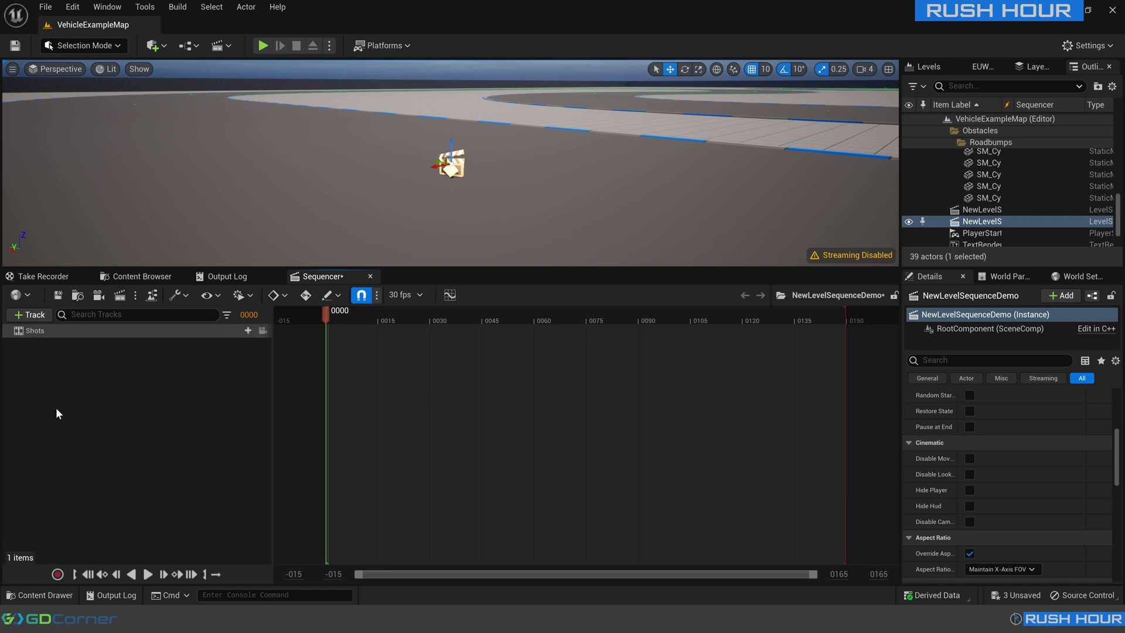
click(243, 331)
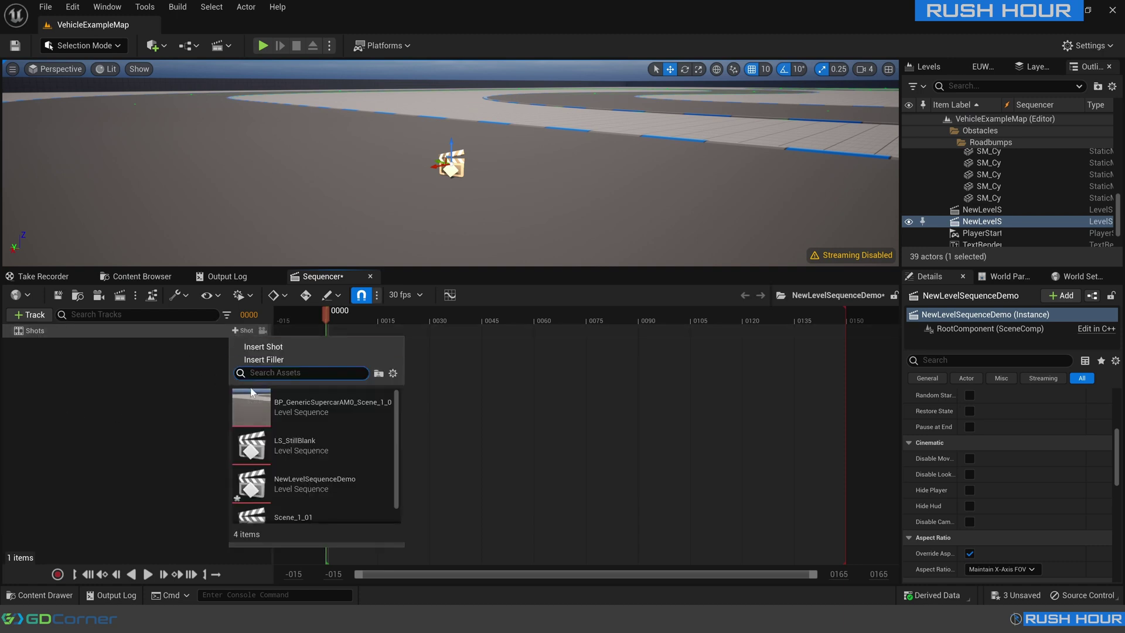
click(305, 417)
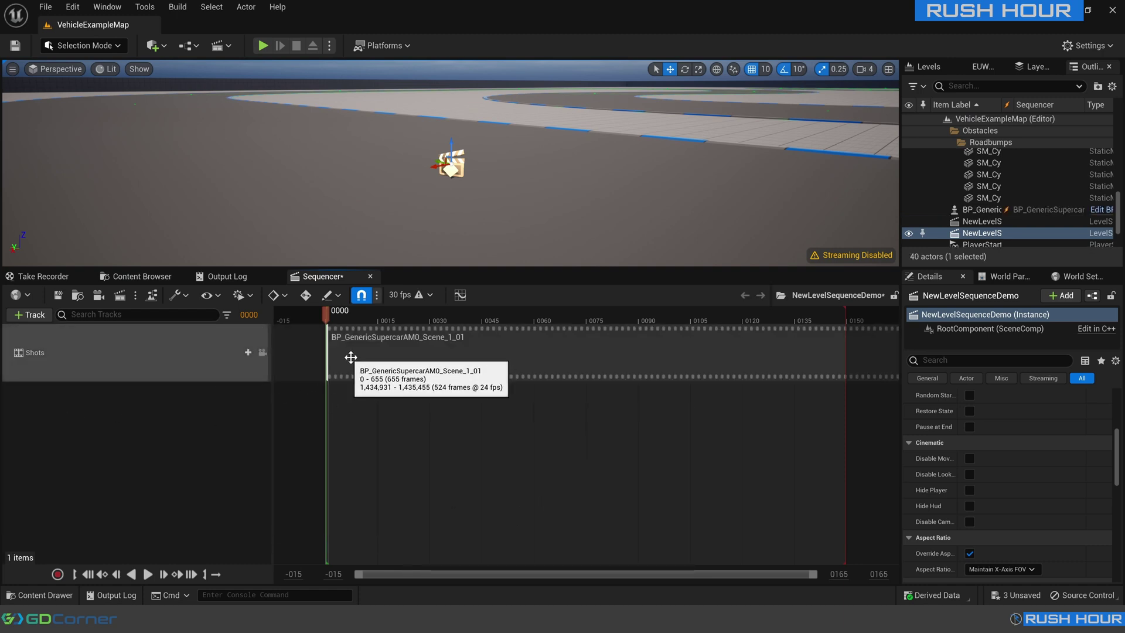
right_drag(412, 220, 412, 221)
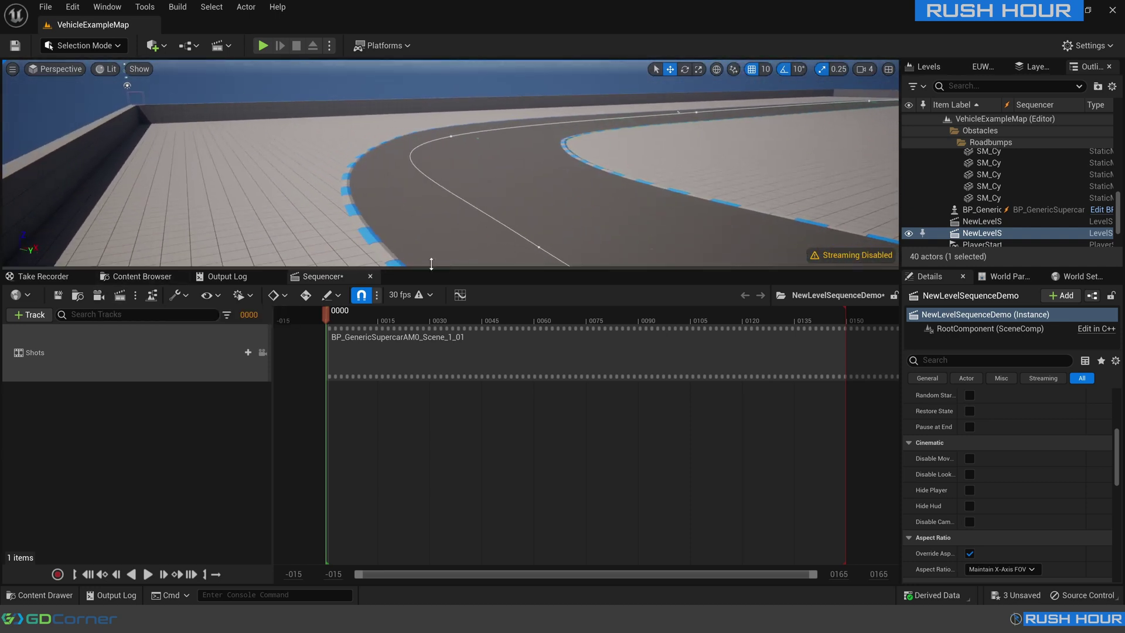
mouse_move(493, 362)
mouse_down()
mouse_move(269, 350)
mouse_move(604, 368)
mouse_up()
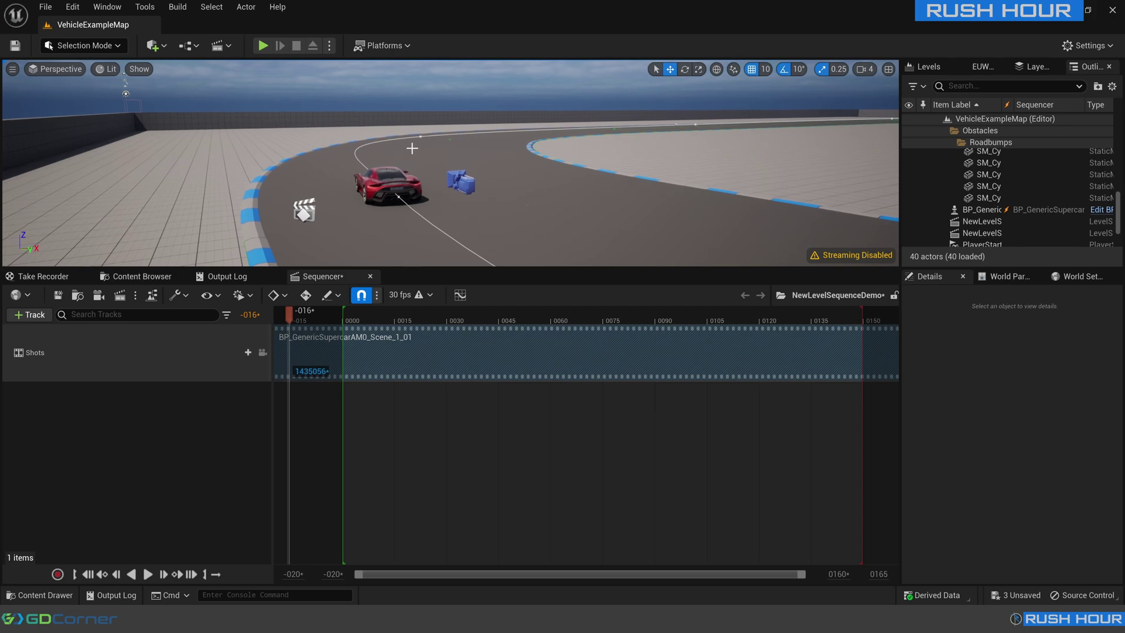
Fly the viewport along the track to frame the red supercar from behind
click(398, 196)
right_click(372, 157)
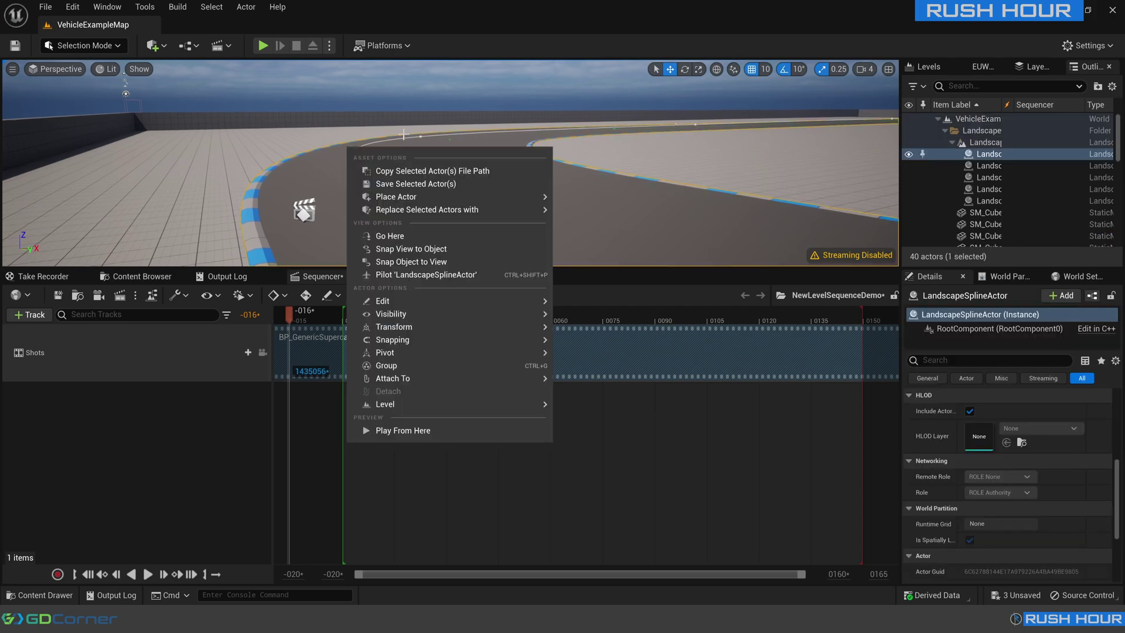
click(461, 182)
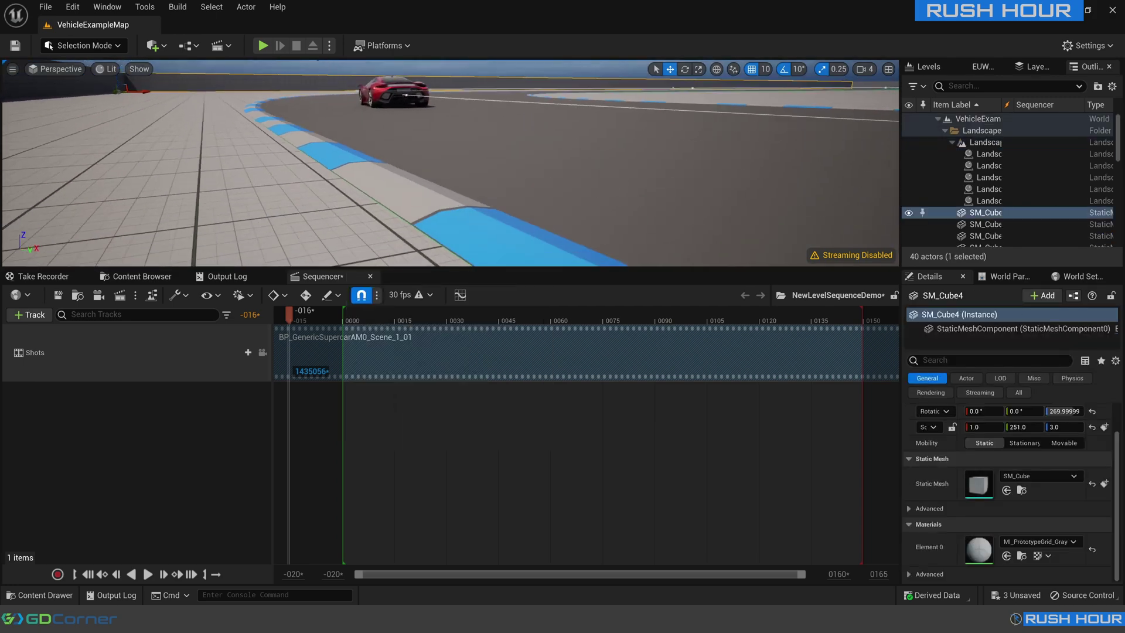
right_drag(417, 121, 417, 121)
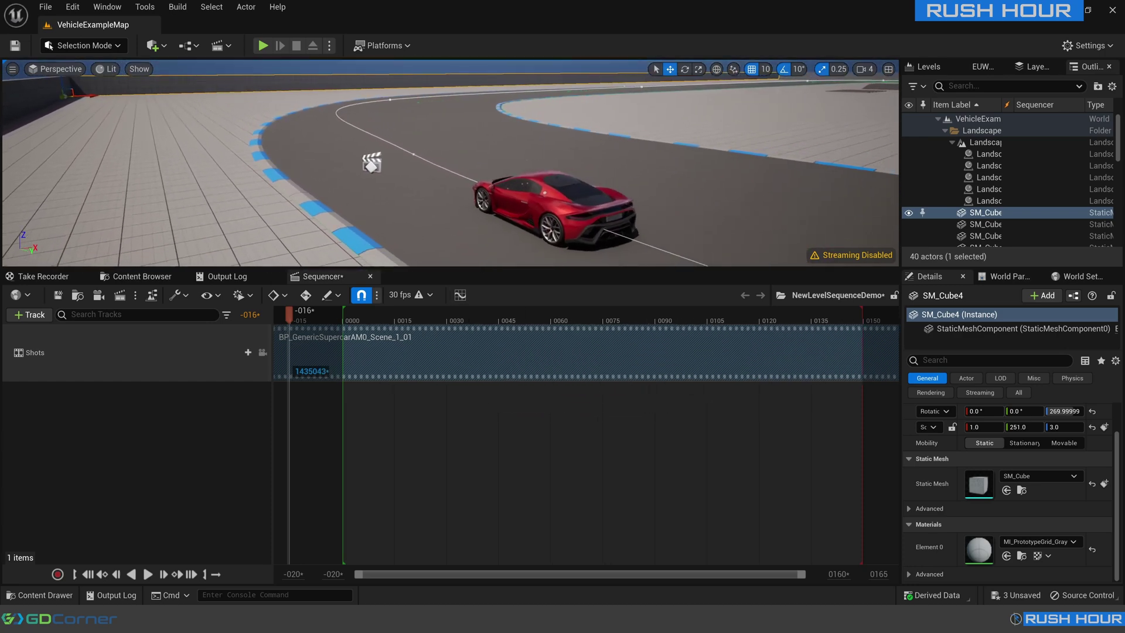
right_drag(286, 203, 287, 203)
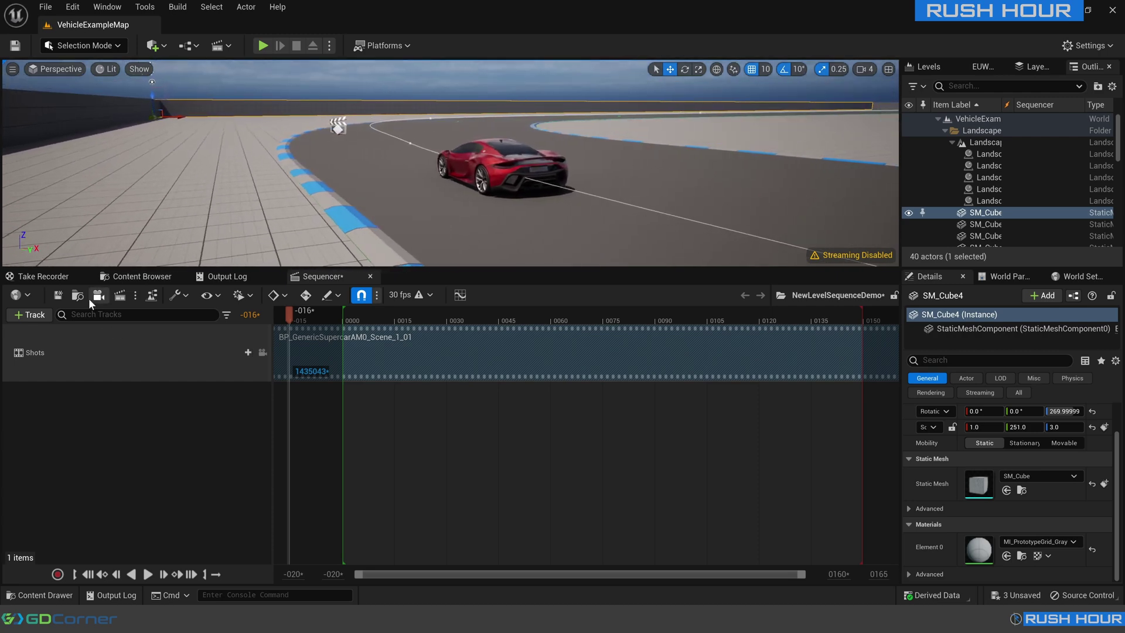
Create a cine camera from that view, scrub to preview it, and enlarge the viewport
click(91, 297)
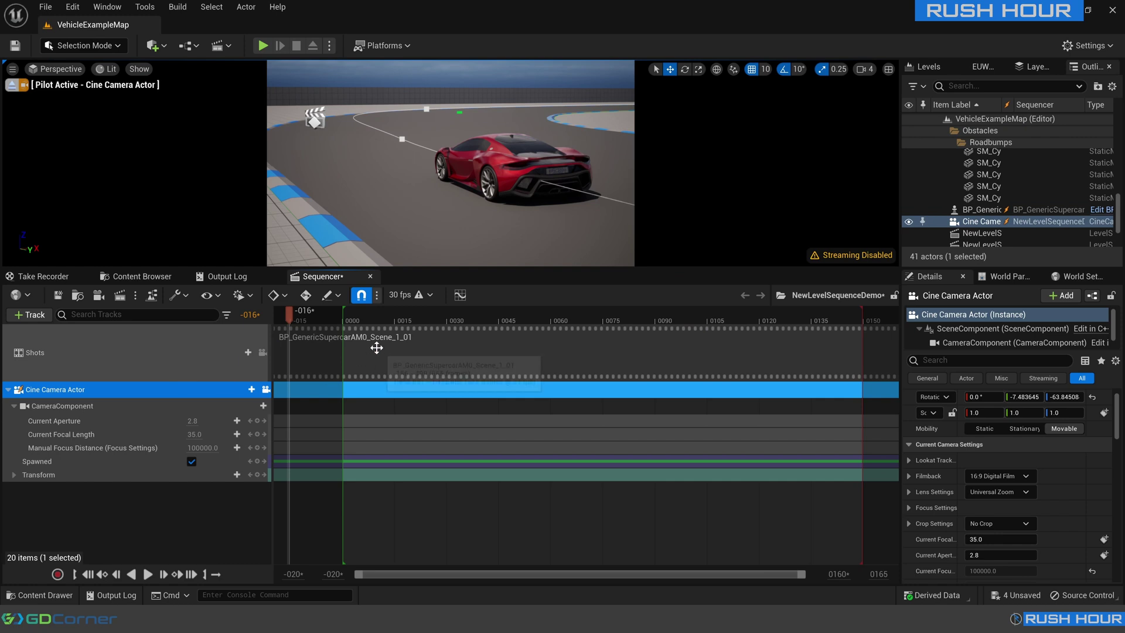
drag(289, 311, 339, 337)
click(438, 356)
drag(519, 270, 492, 346)
click(202, 453)
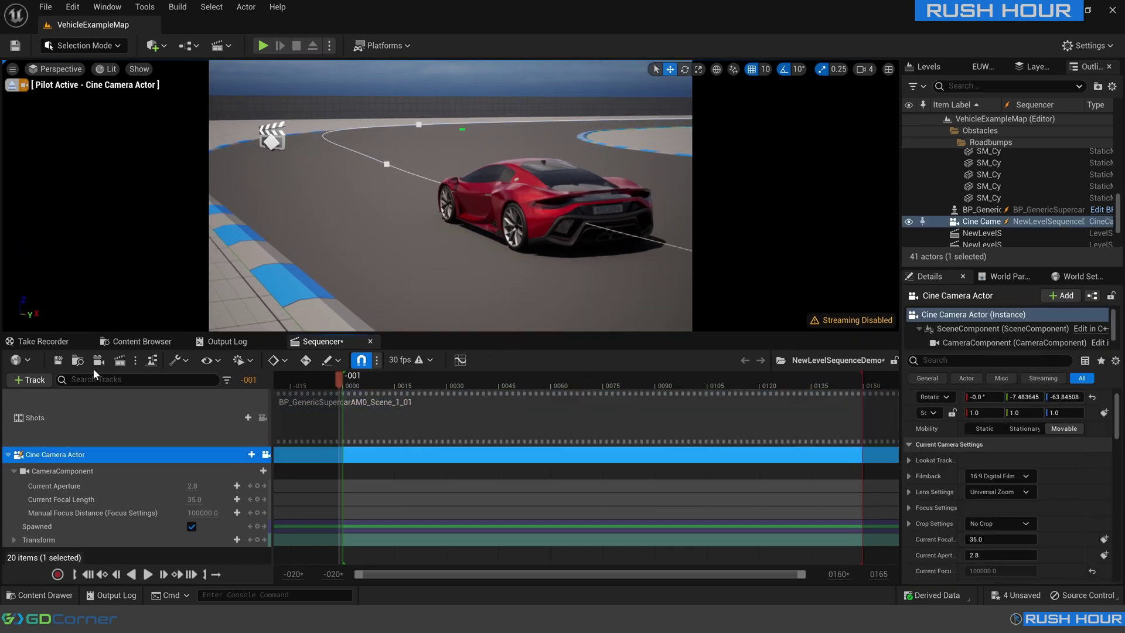
Add a Camera Cuts track above the shots, bind it to Cine Camera Actor, and scrub to preview
click(41, 380)
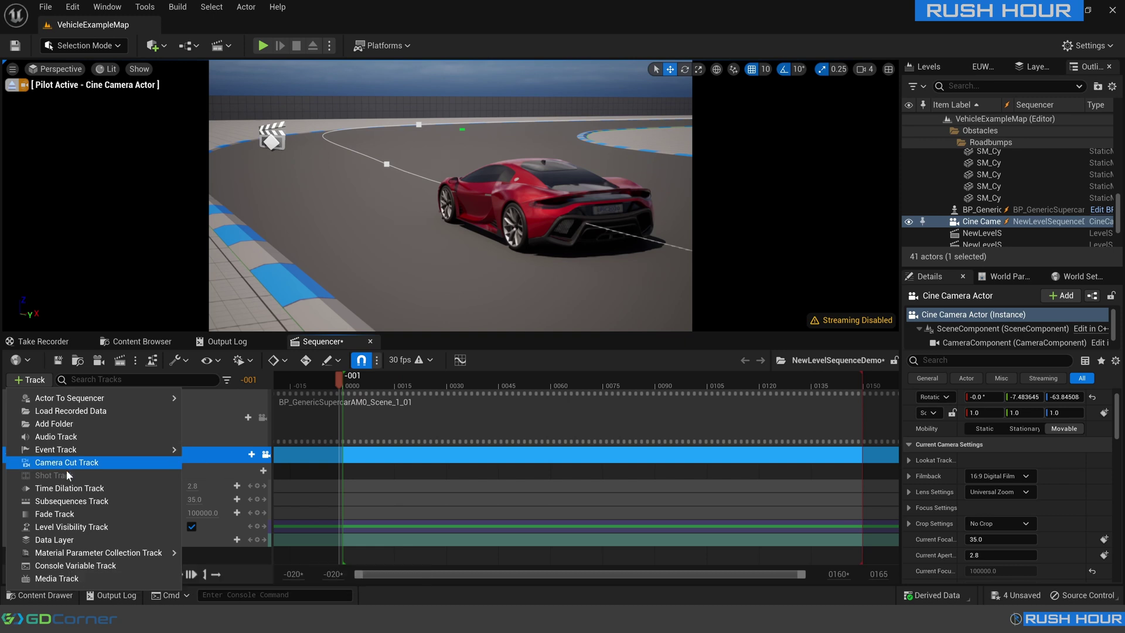
click(71, 463)
drag(72, 456, 68, 398)
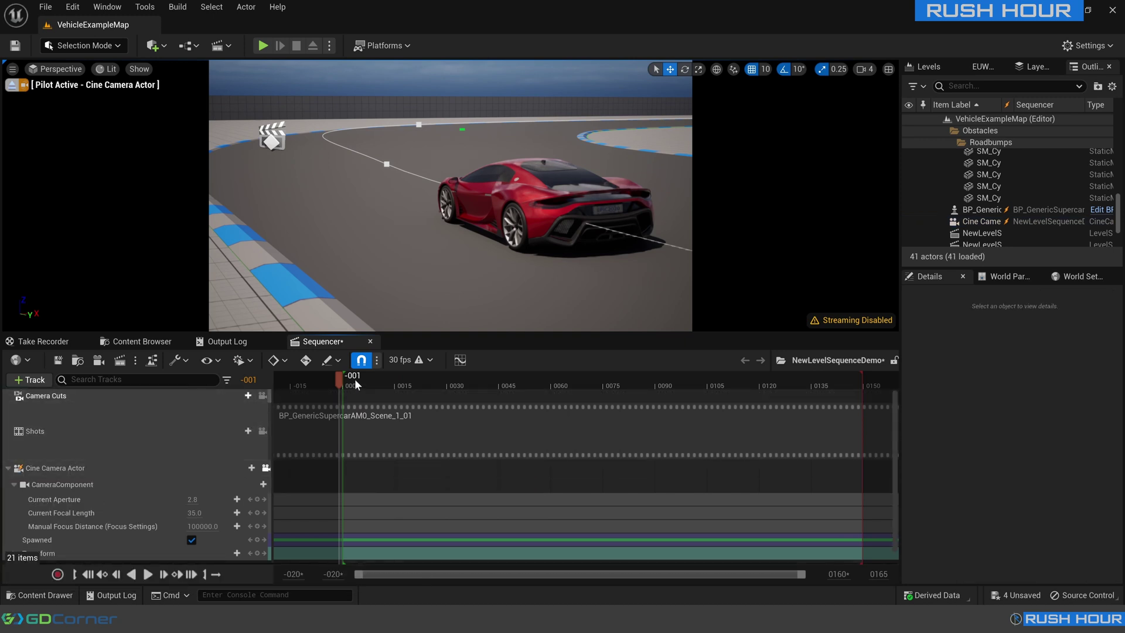
click(242, 395)
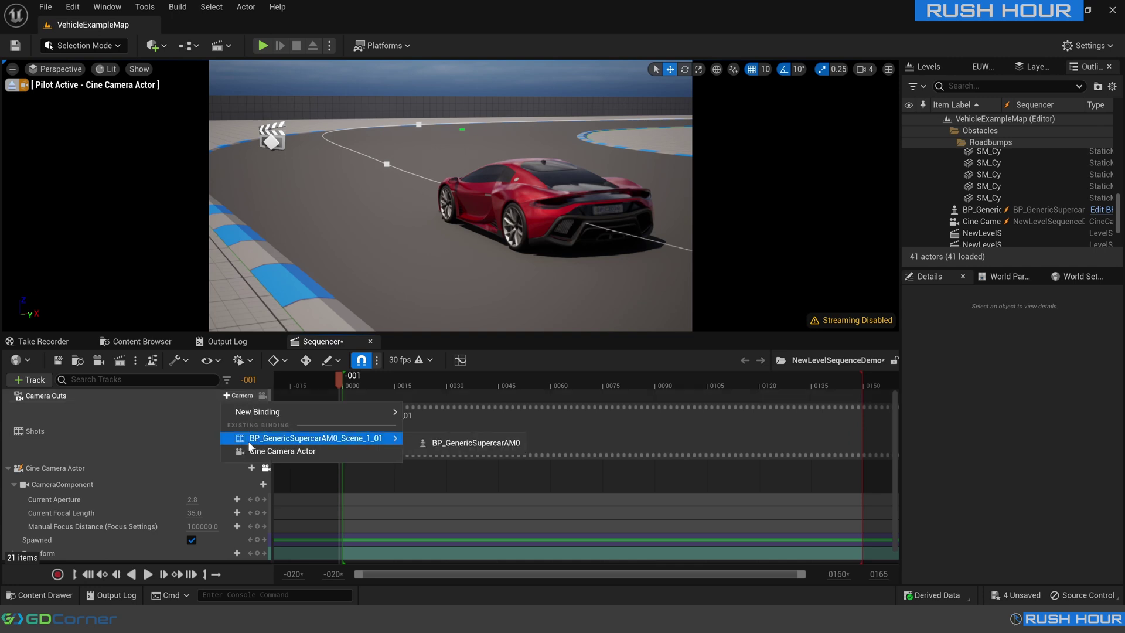
click(283, 451)
mouse_move(342, 378)
mouse_down()
mouse_move(621, 374)
mouse_move(347, 382)
mouse_up()
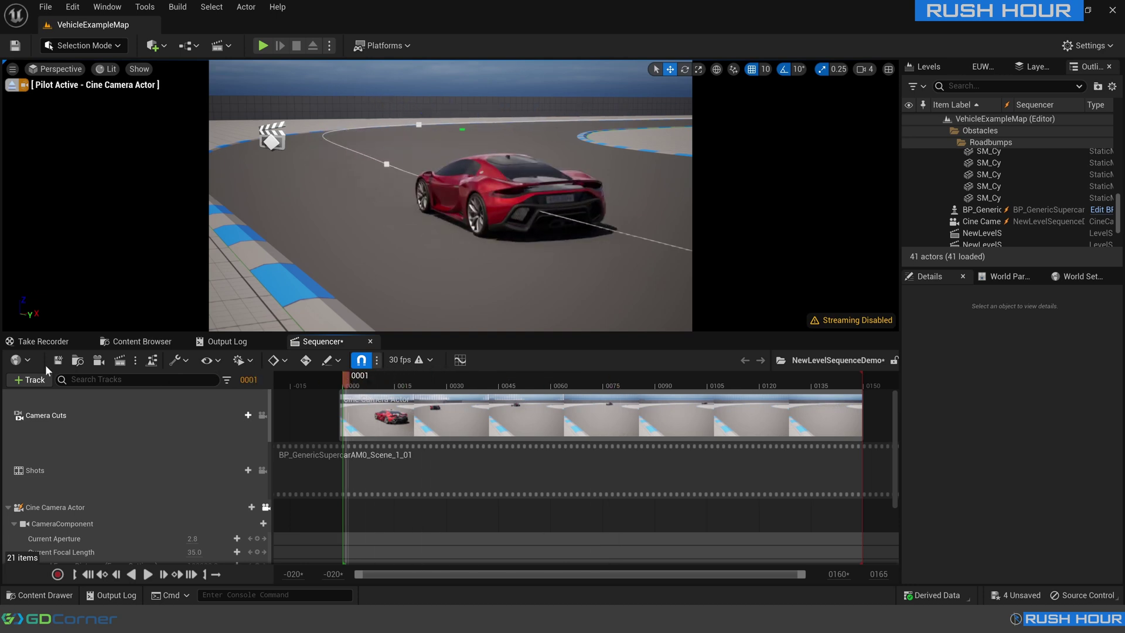
Render NewLevelSequenceDemo locally via Movie Render Queue and open the MovieRenders output folder
click(120, 362)
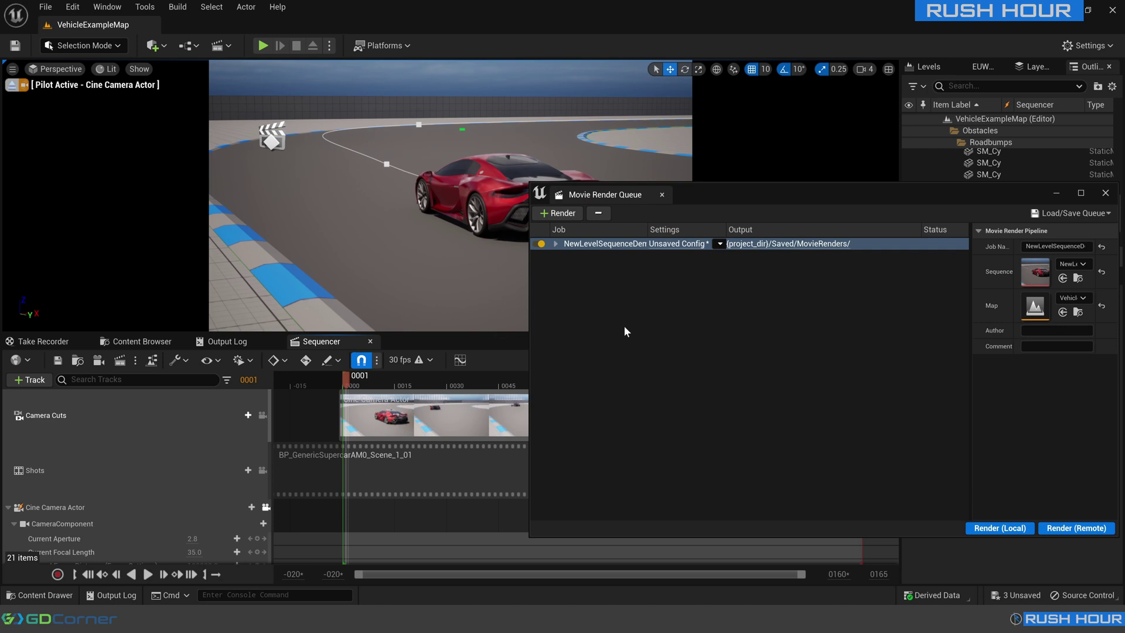
click(1033, 527)
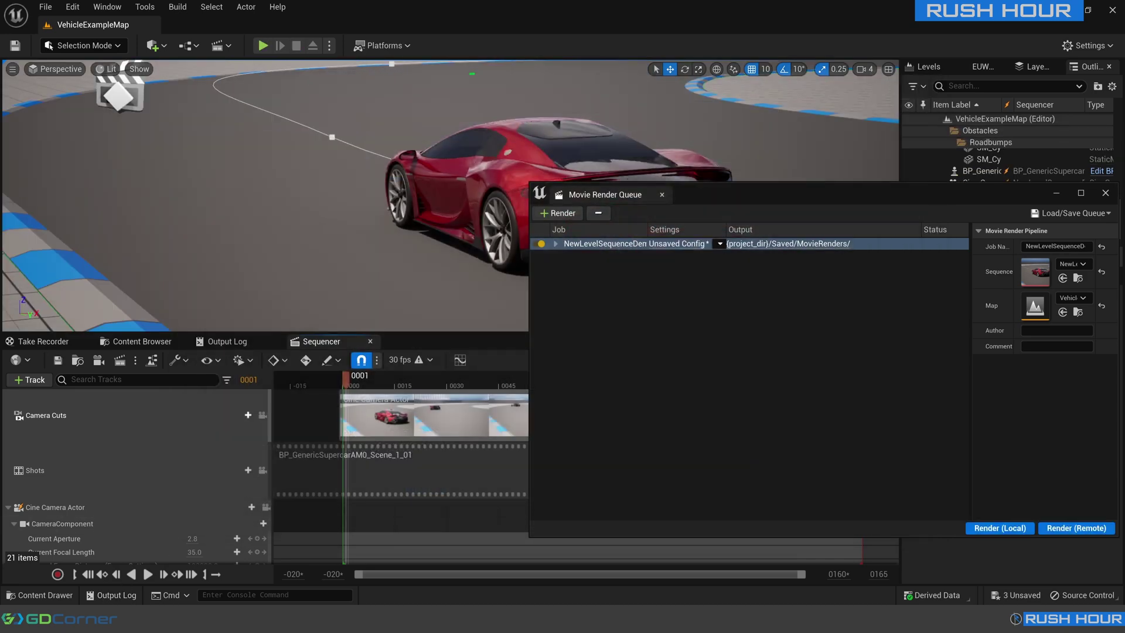
click(292, 234)
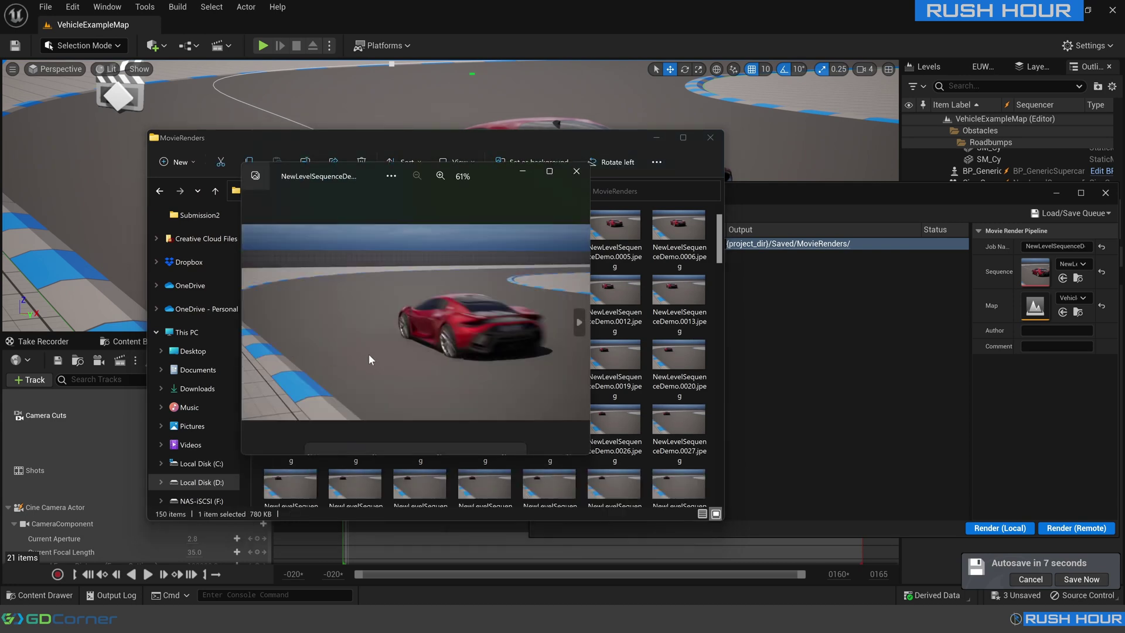
Maximize Photos and step forward through the rendered frames, then back a few
click(549, 172)
key(Right)
key(Right)
key(Right)
key(Right)
key(Right)
key(Right)
key(Right)
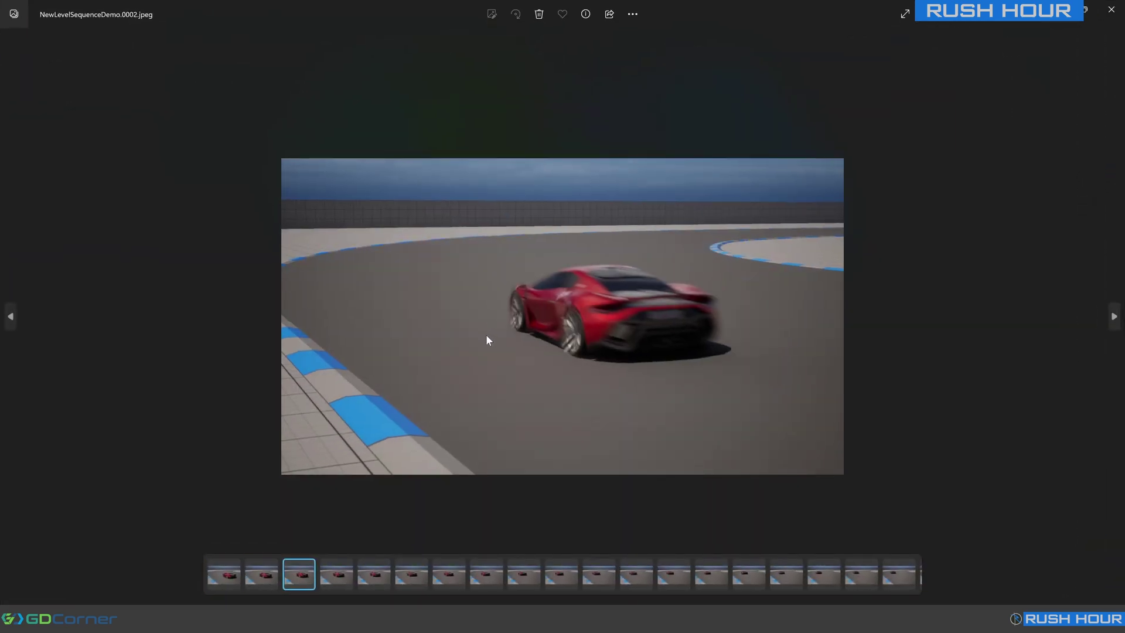
key(Right)
key(Right)
key(Right)
key(Right)
key(Right)
key(Right)
key(Right)
key(Right)
key(Right)
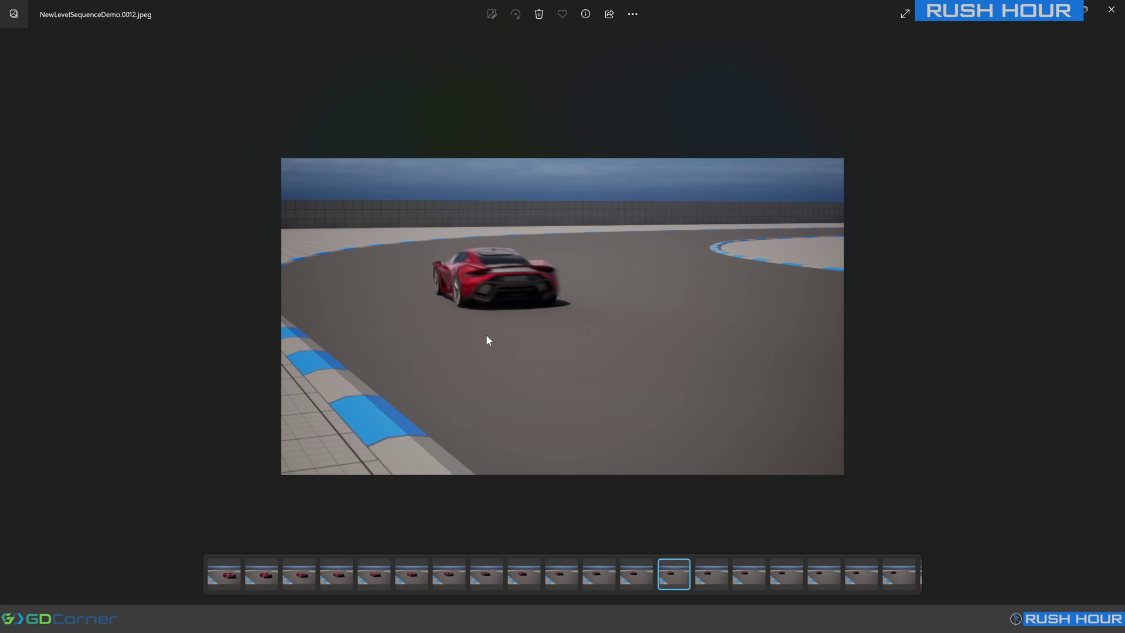
key(Right)
key(Right)
key(Right)
key(Right)
key(Right)
key(Right)
key(Right)
key(Right)
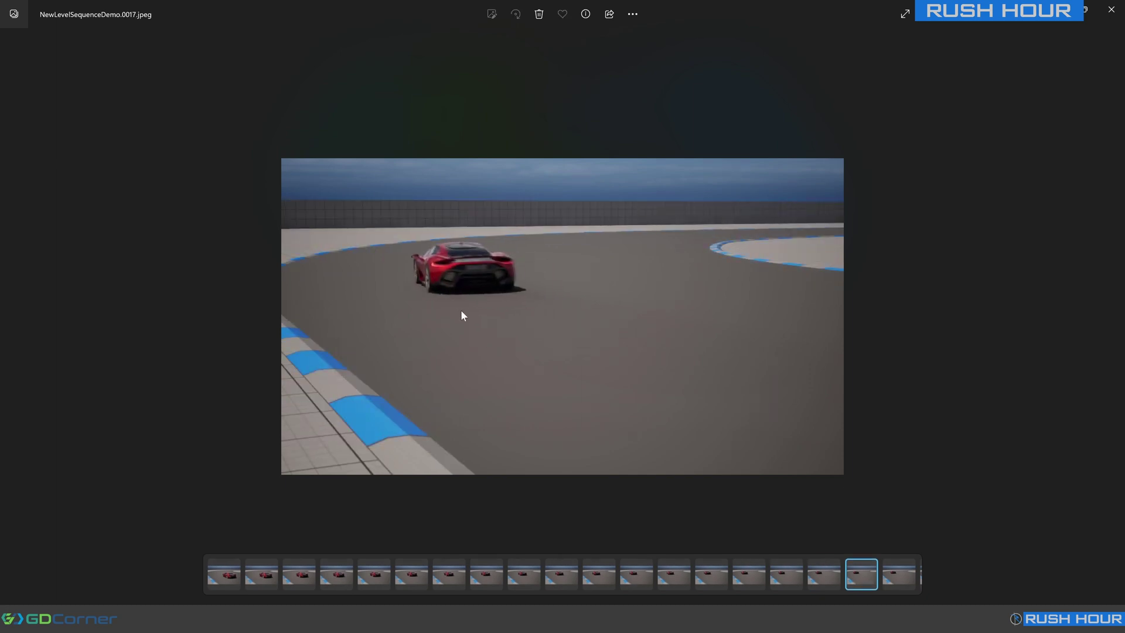
key(Right)
key(Right)
key(Right)
key(Right)
key(Right)
key(Right)
key(Right)
key(Right)
key(Right)
key(Right)
key(Right)
key(Right)
key(Right)
key(Right)
key(Right)
key(Right)
key(Right)
key(Right)
key(Right)
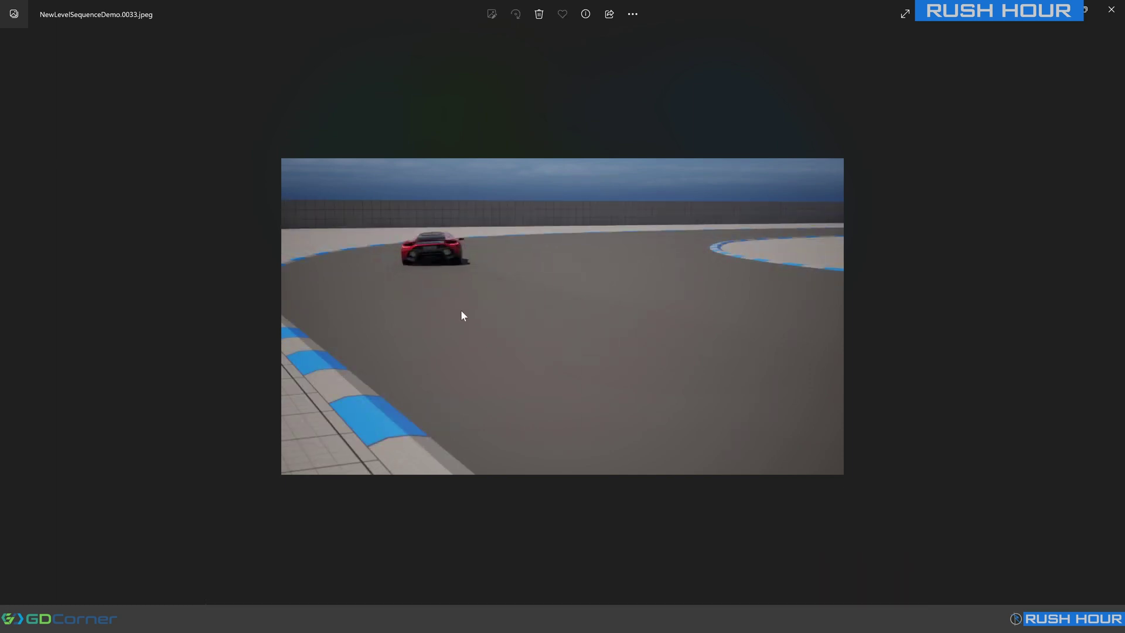
key(Right)
key(Right)
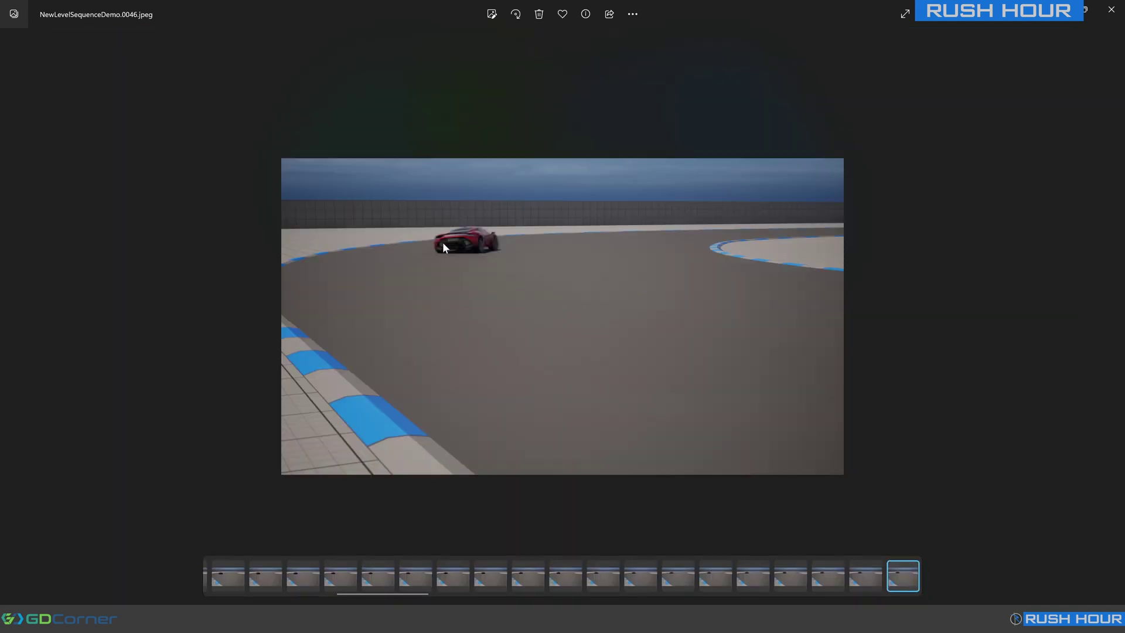
key(Left)
key(Left)
key(Left)
key(Left)
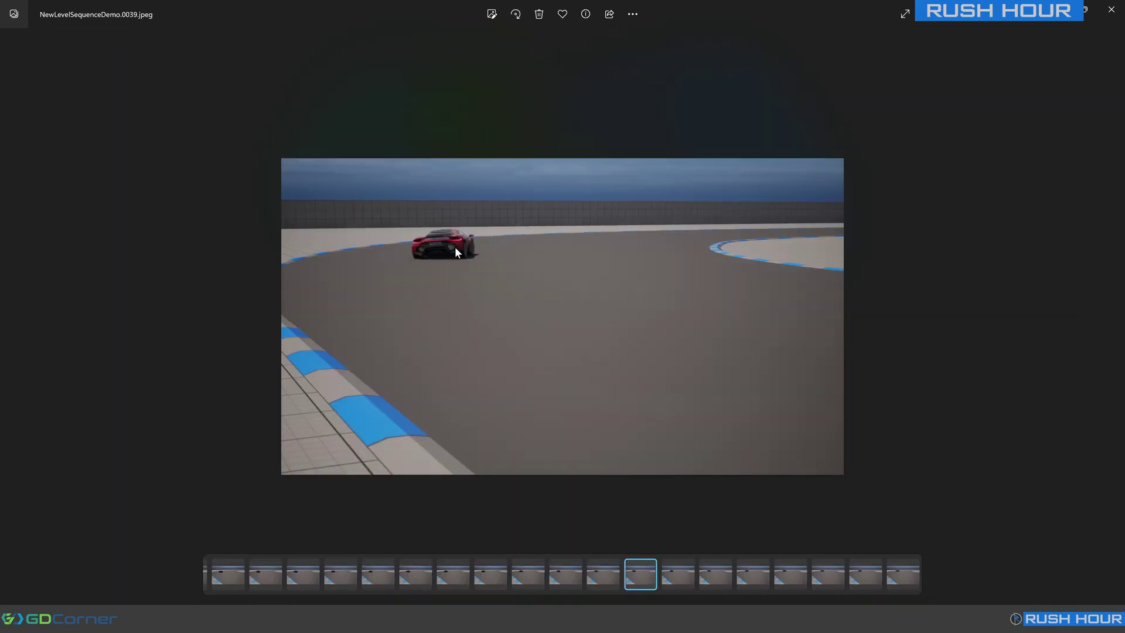
Close Photos and check a rendered frame's 1920 x 1080 dimensions and size in MovieRenders
click(1107, 9)
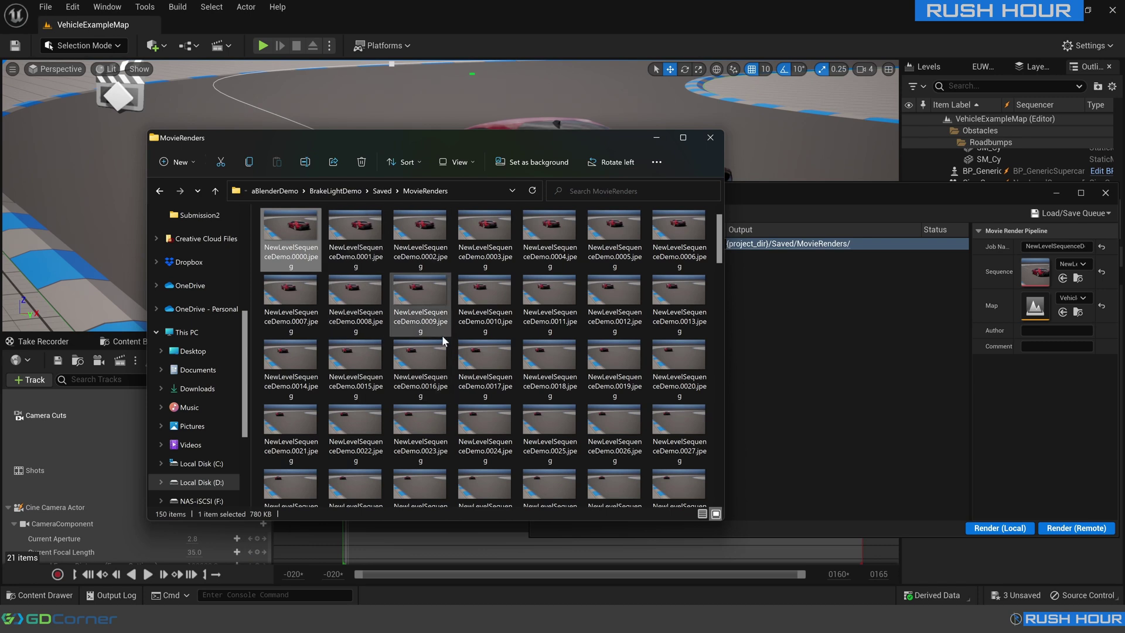
mouse_move(447, 329)
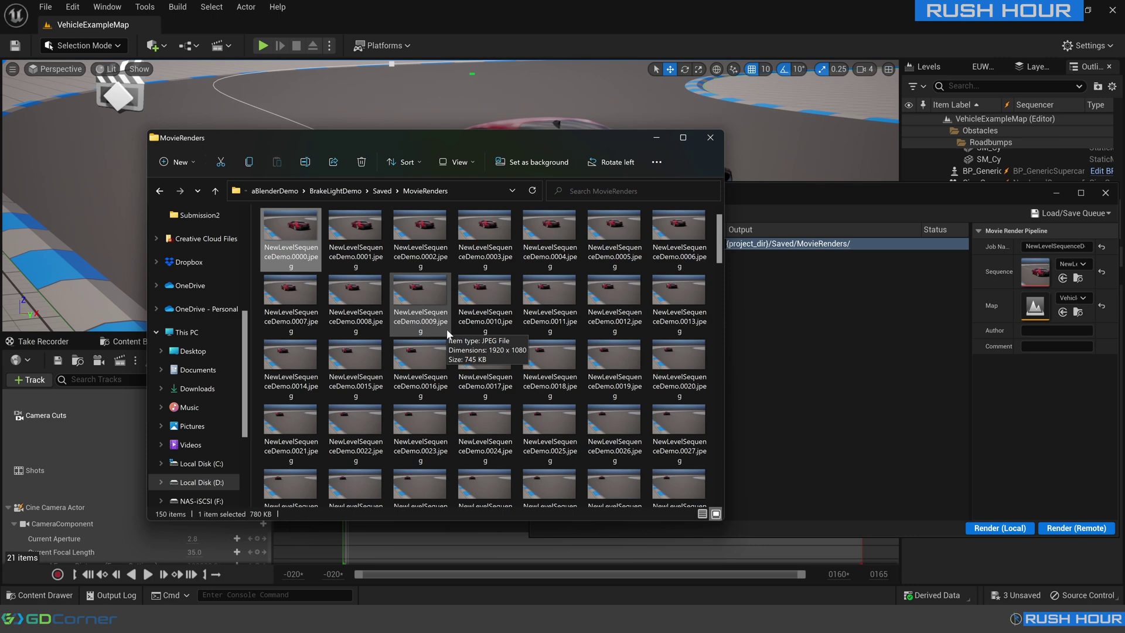